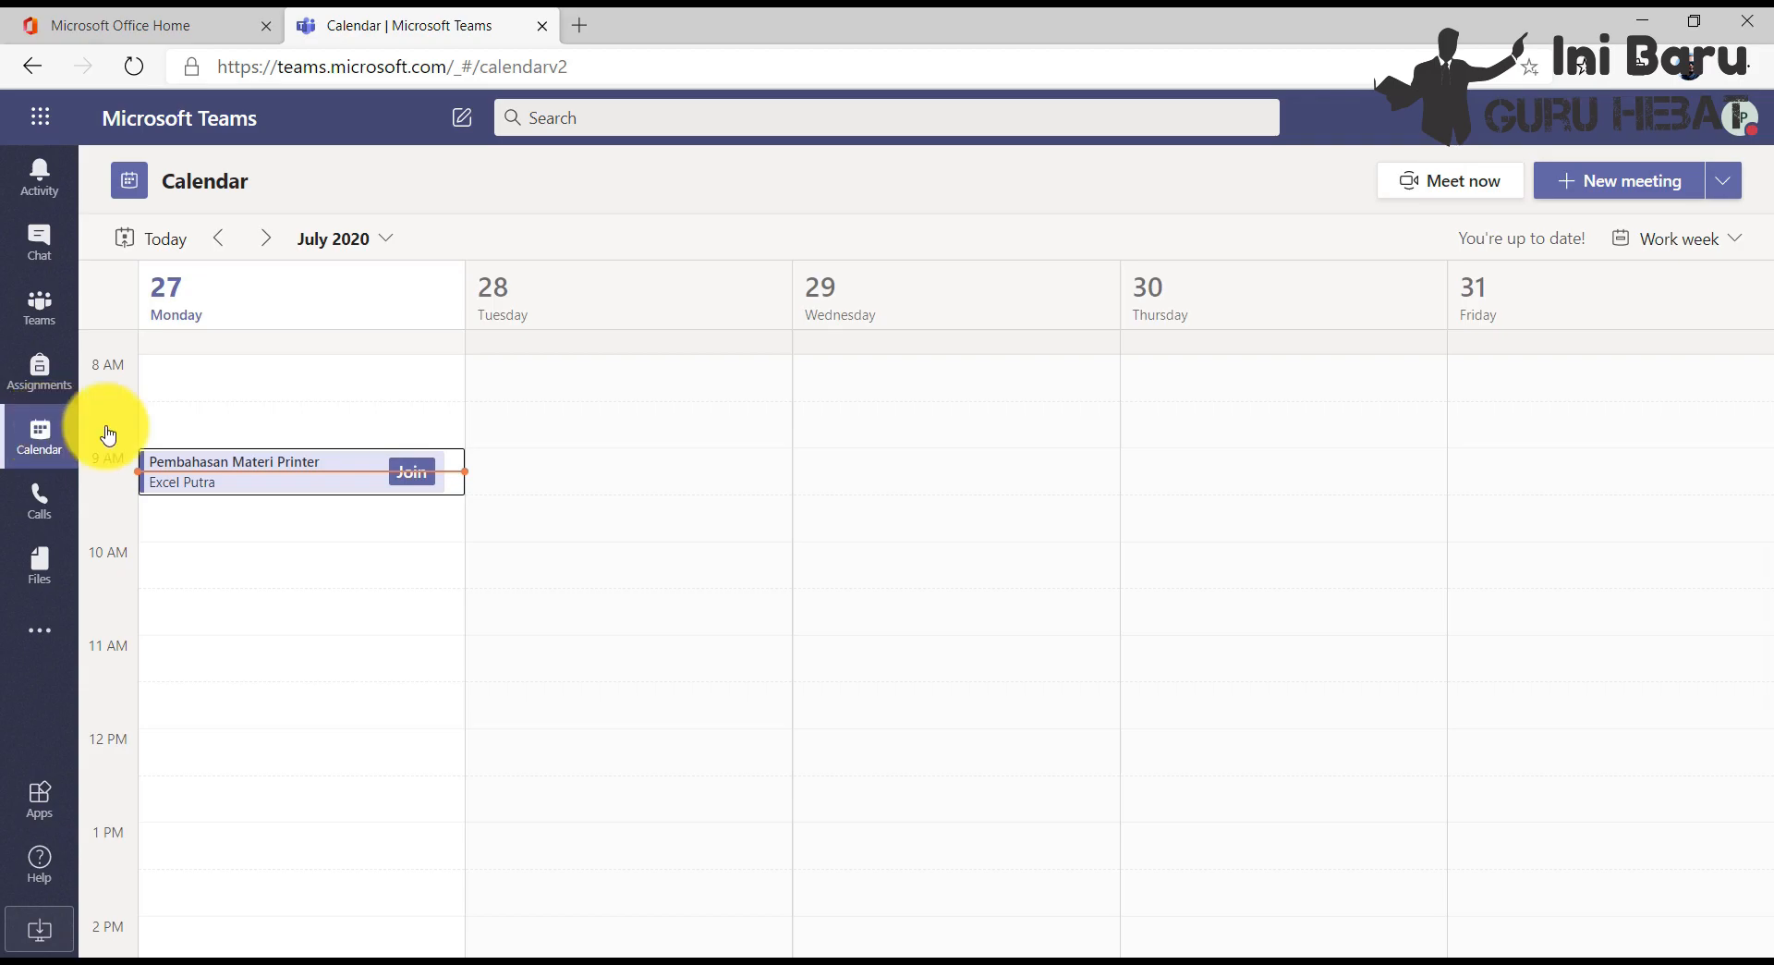
Step: Create a new calendar meeting titled "Rapat pembahasan Materi Topologi Jaringan"
{"action": "left_click", "coordinate": [1580, 184]}
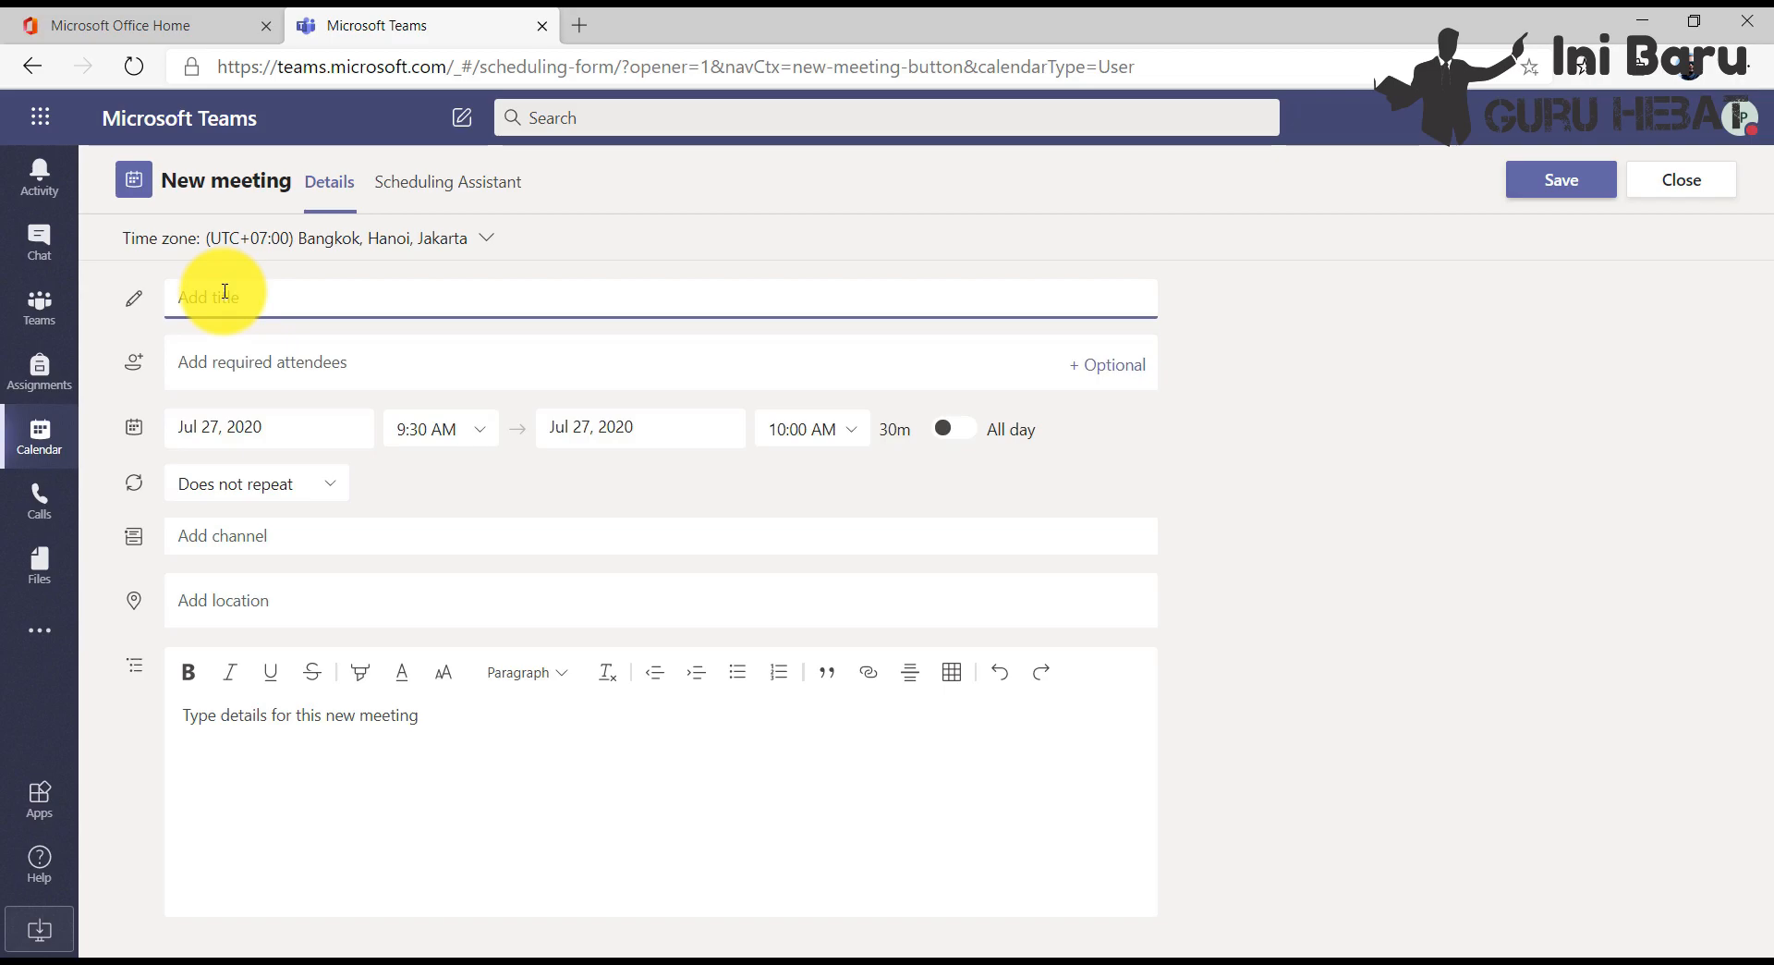
{"action": "type", "text": "Rapat Pembahasan Materi Topol"}
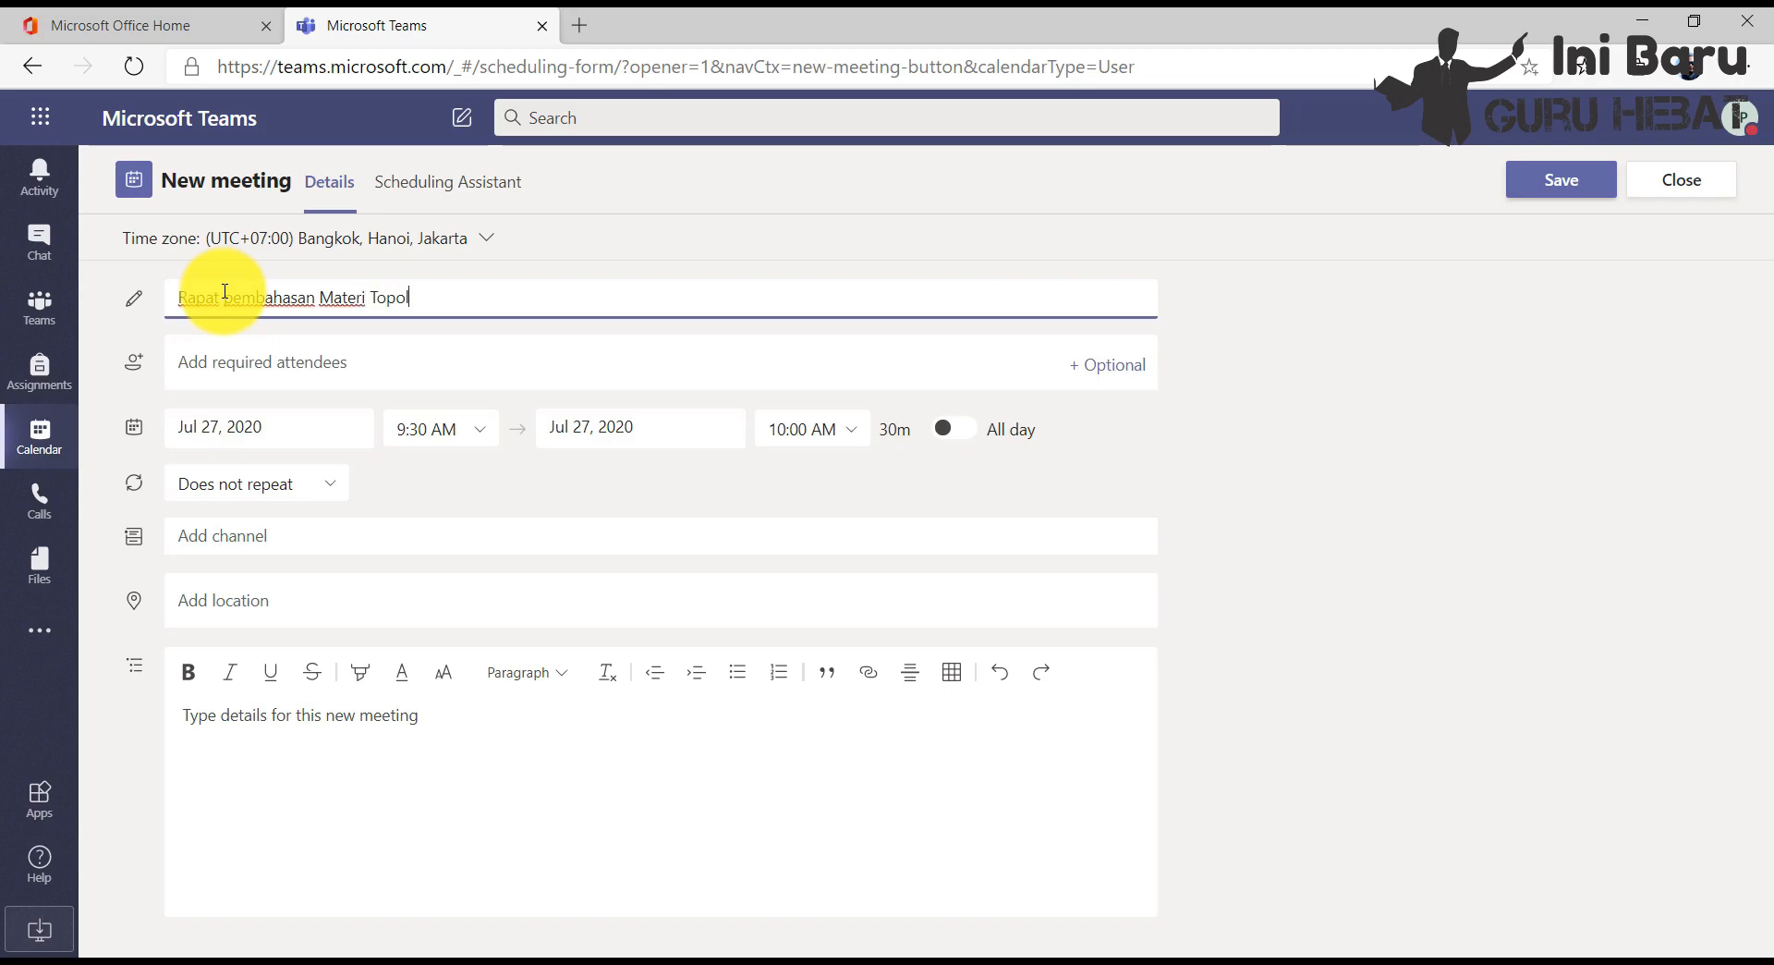
{"action": "type", "text": "ogi Jaringan"}
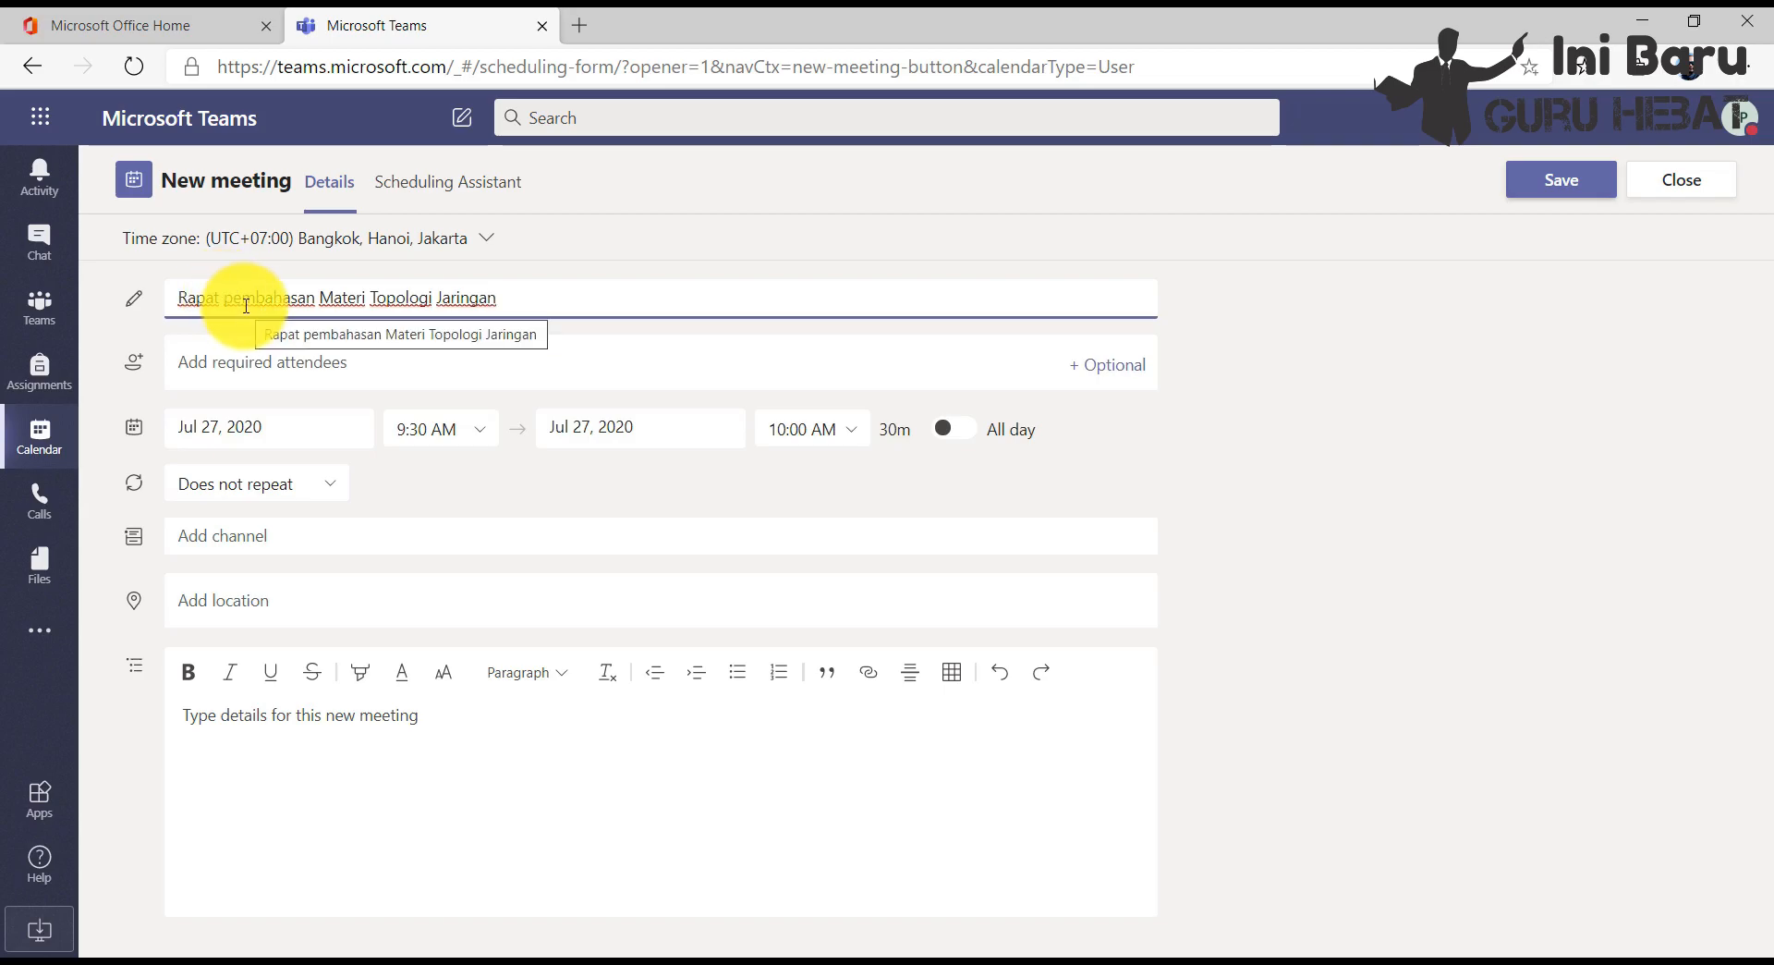
{"action": "left_click", "coordinate": [219, 355]}
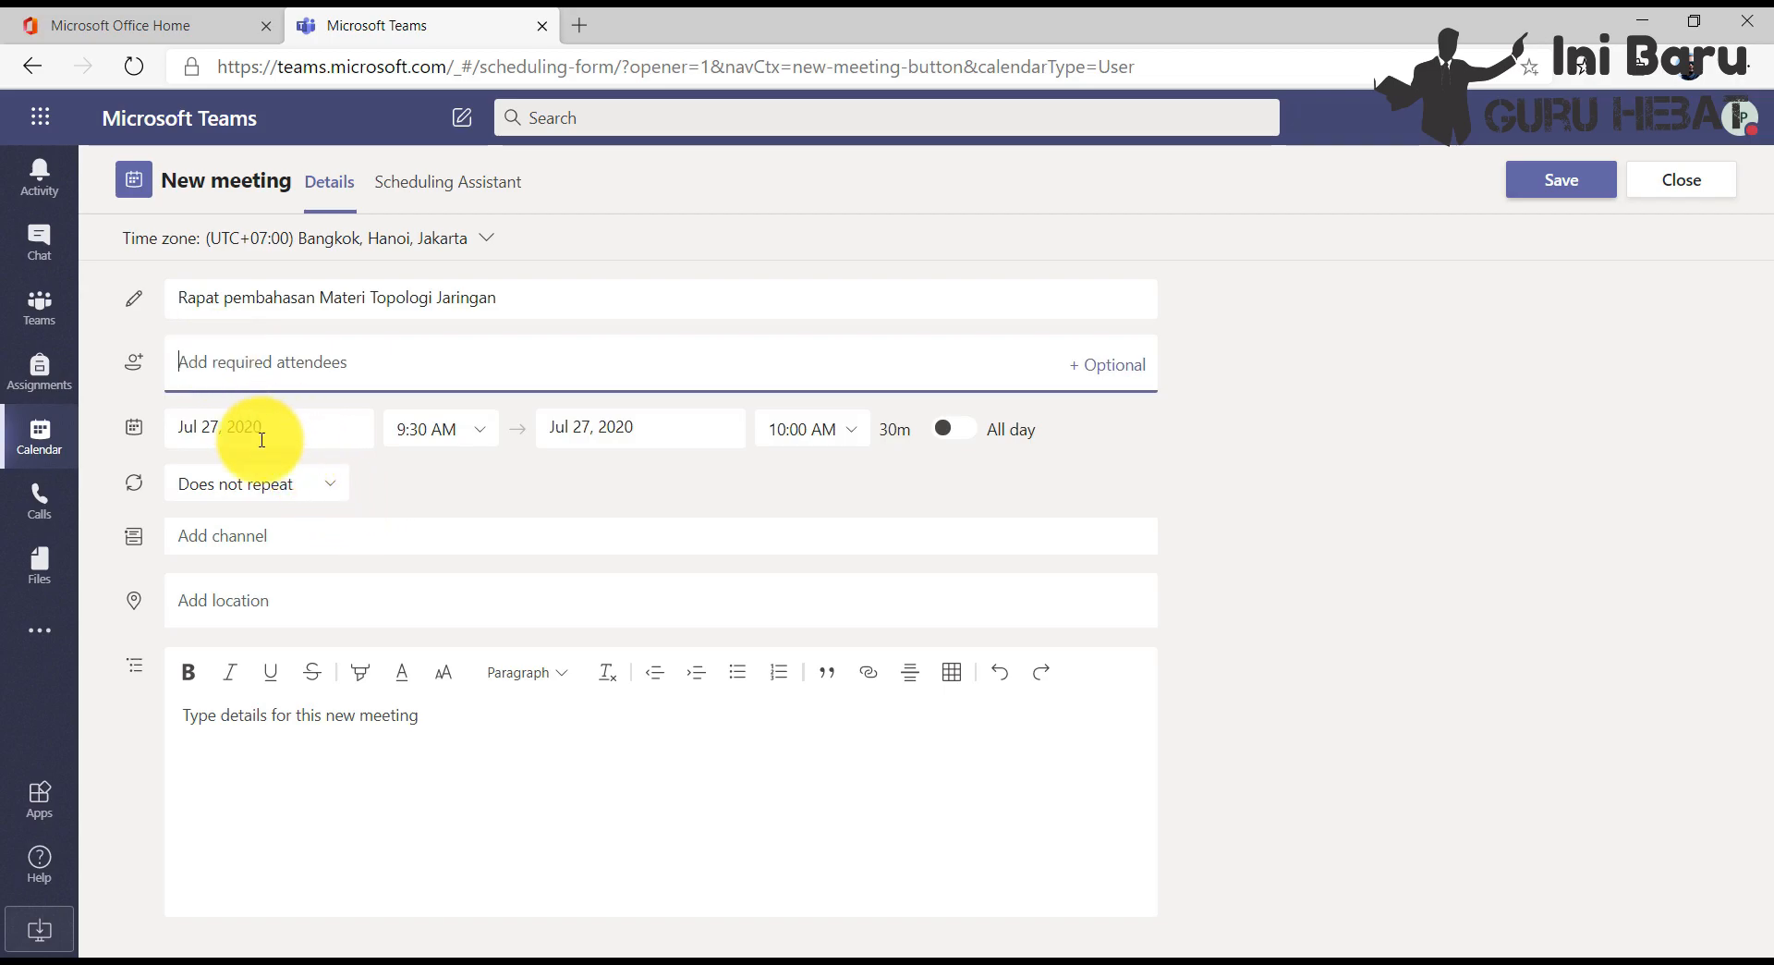
Step: Set the meeting's start time to 10:00 AM and its end time to 12:00 PM
{"action": "left_click", "coordinate": [481, 432]}
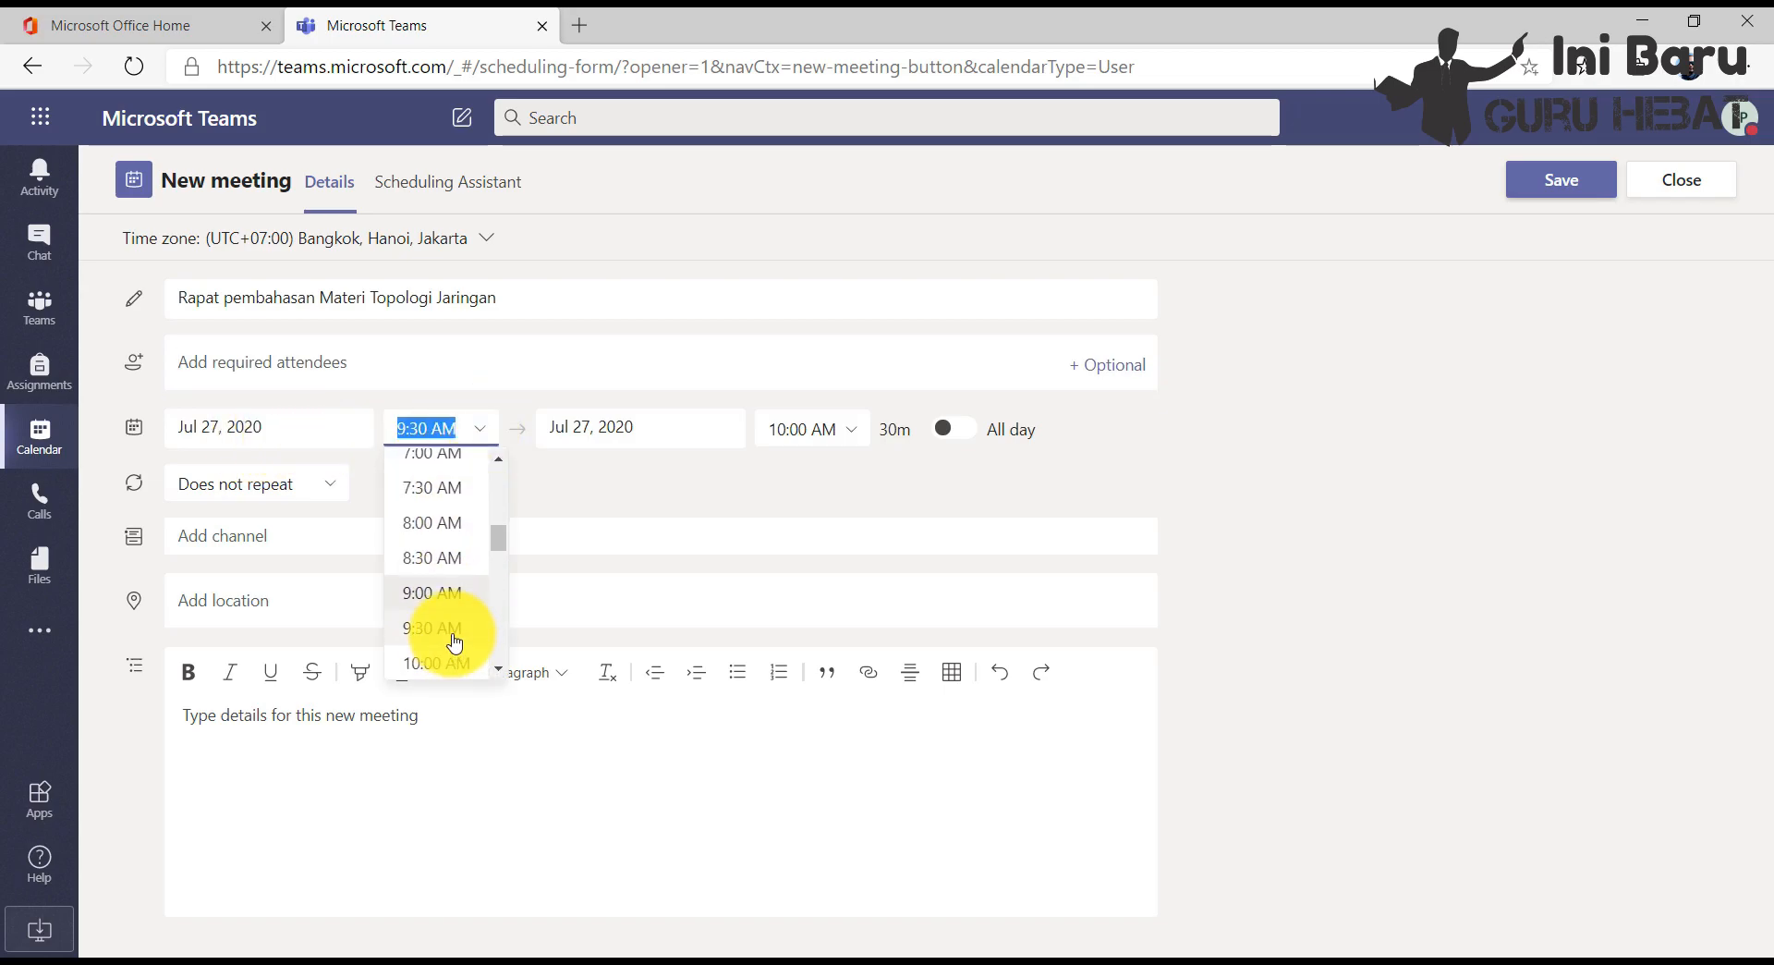
{"action": "scroll", "coordinate": [448, 652], "scroll_direction": "down", "scroll_amount": 1}
{"action": "left_click", "coordinate": [436, 664]}
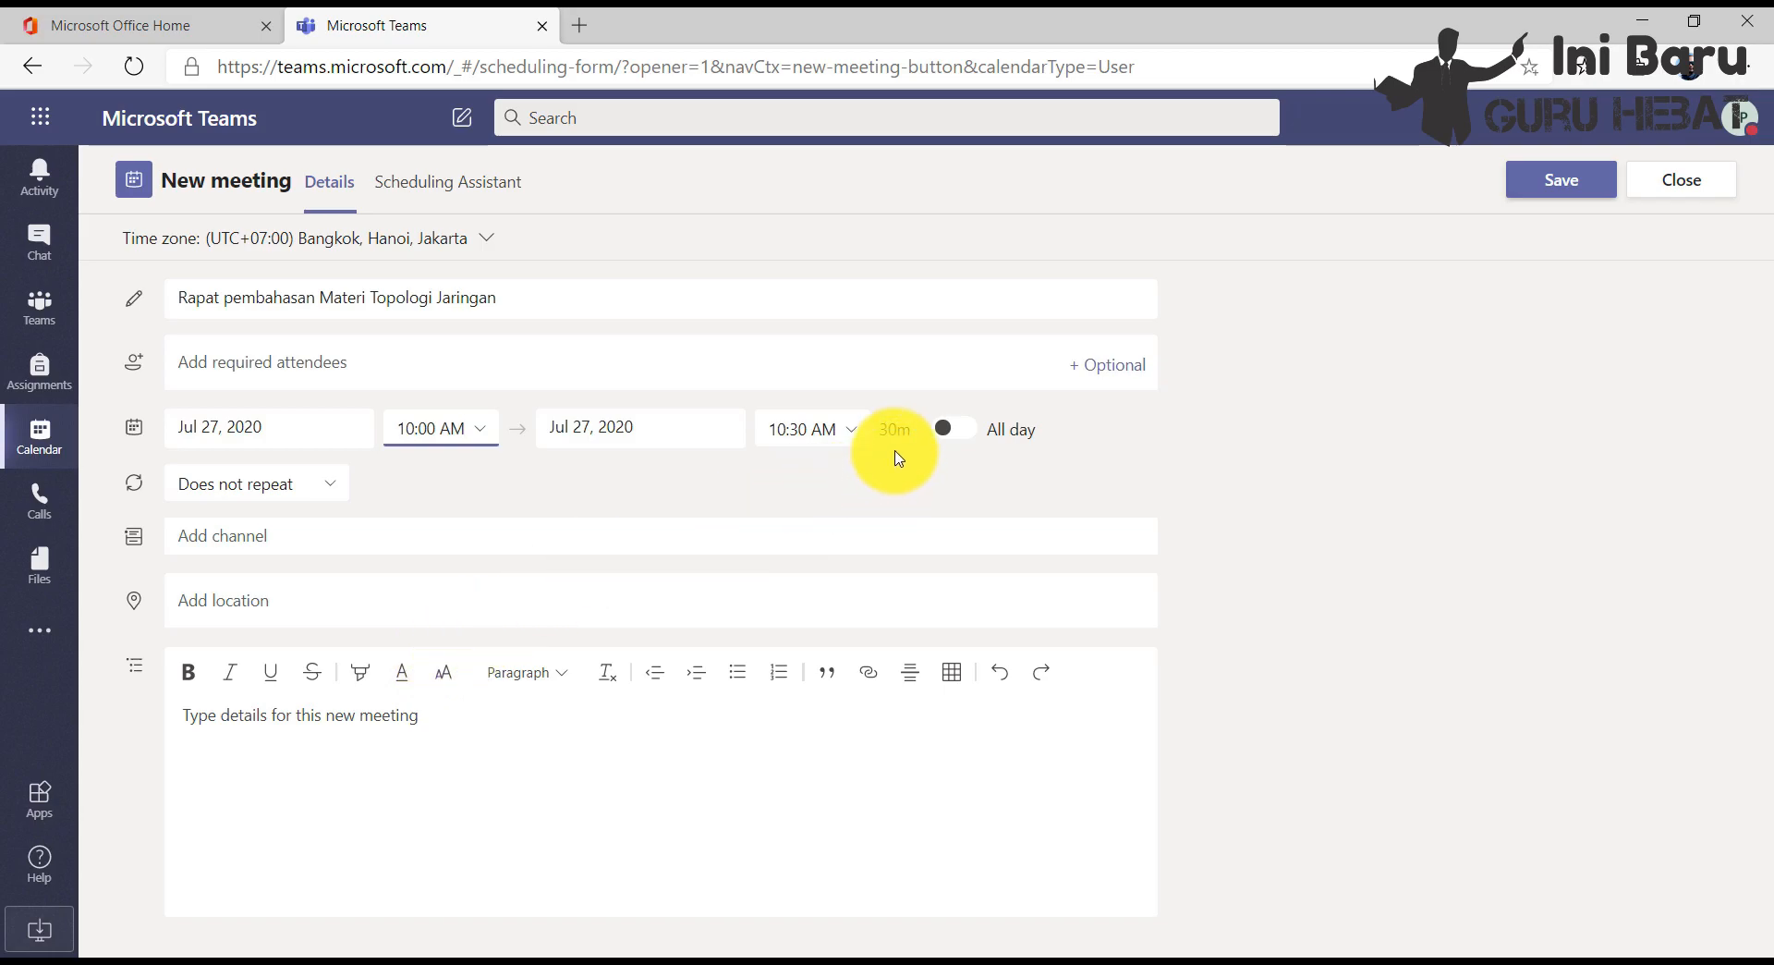
{"action": "left_click", "coordinate": [855, 435]}
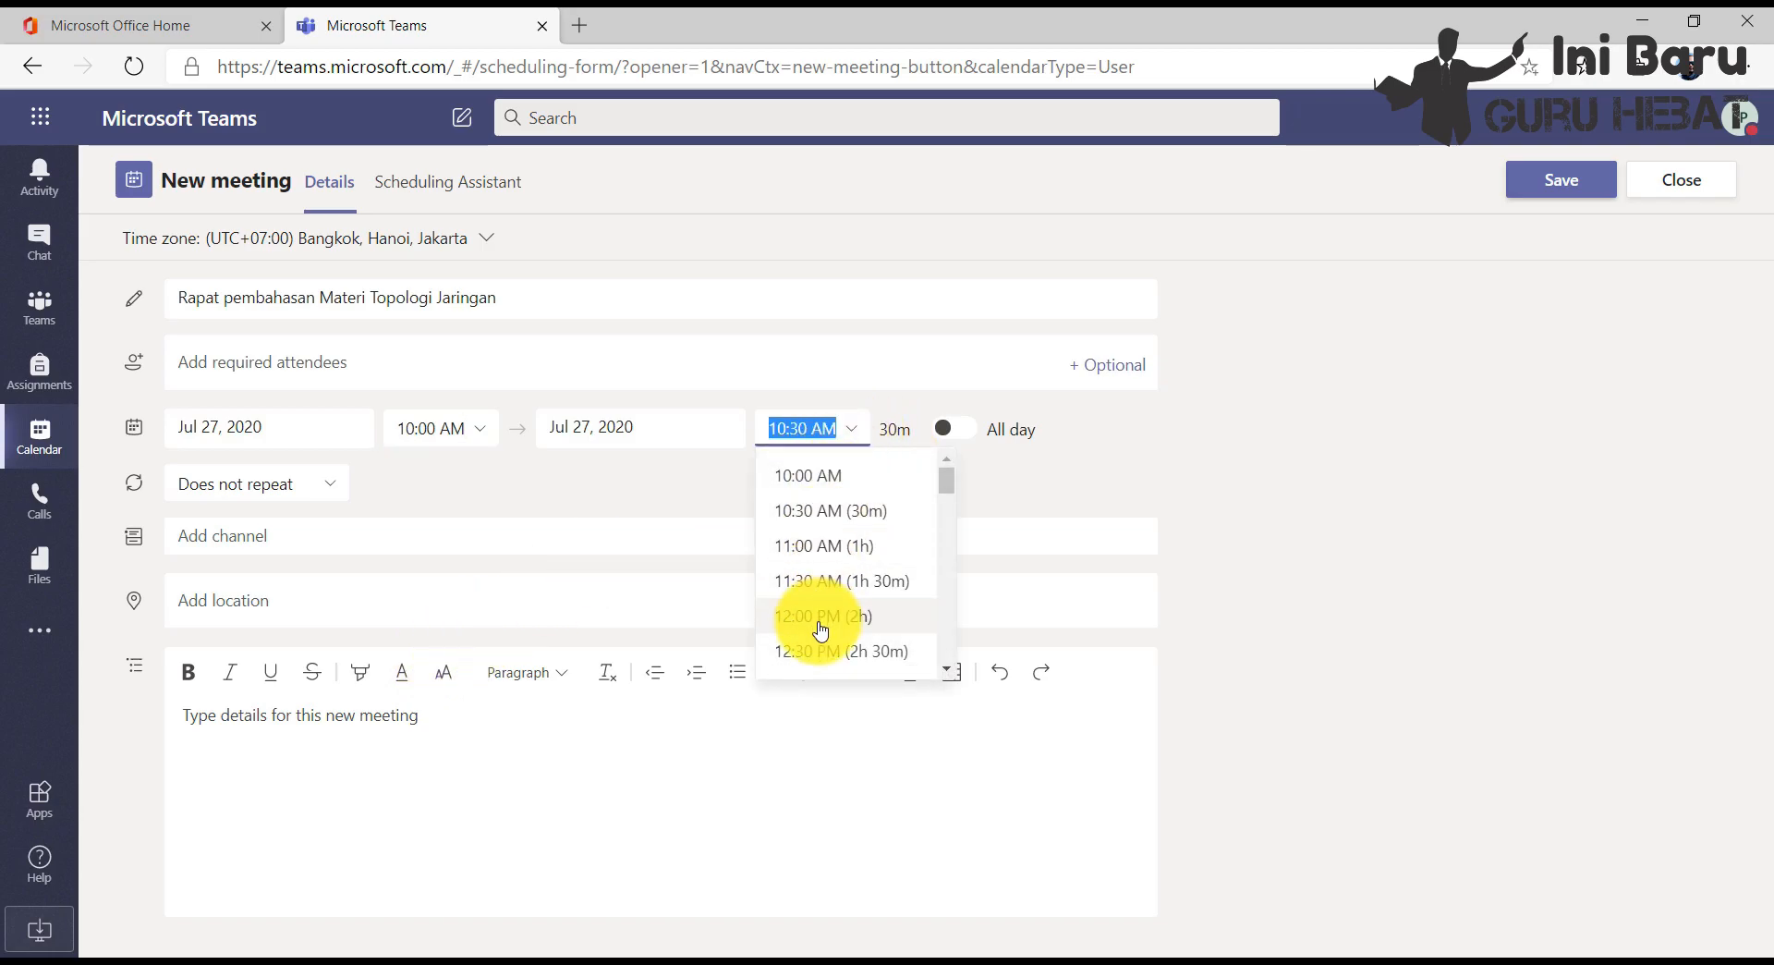
{"action": "left_click", "coordinate": [821, 616]}
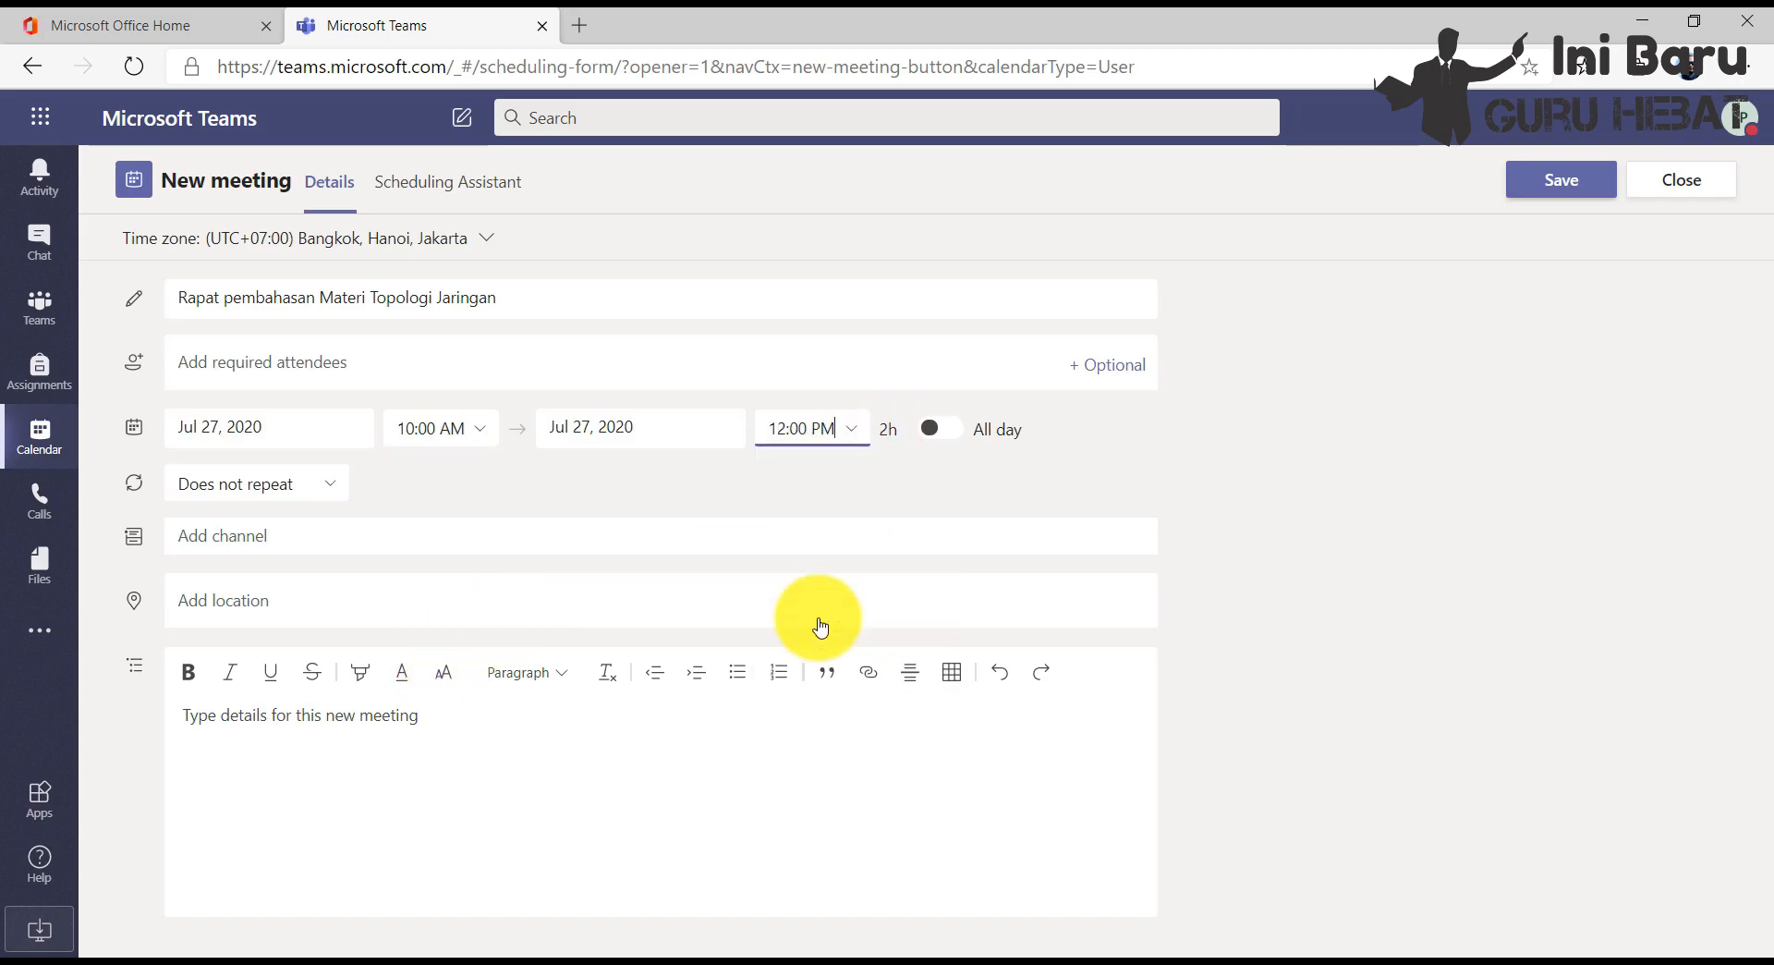
{"action": "left_click", "coordinate": [338, 490]}
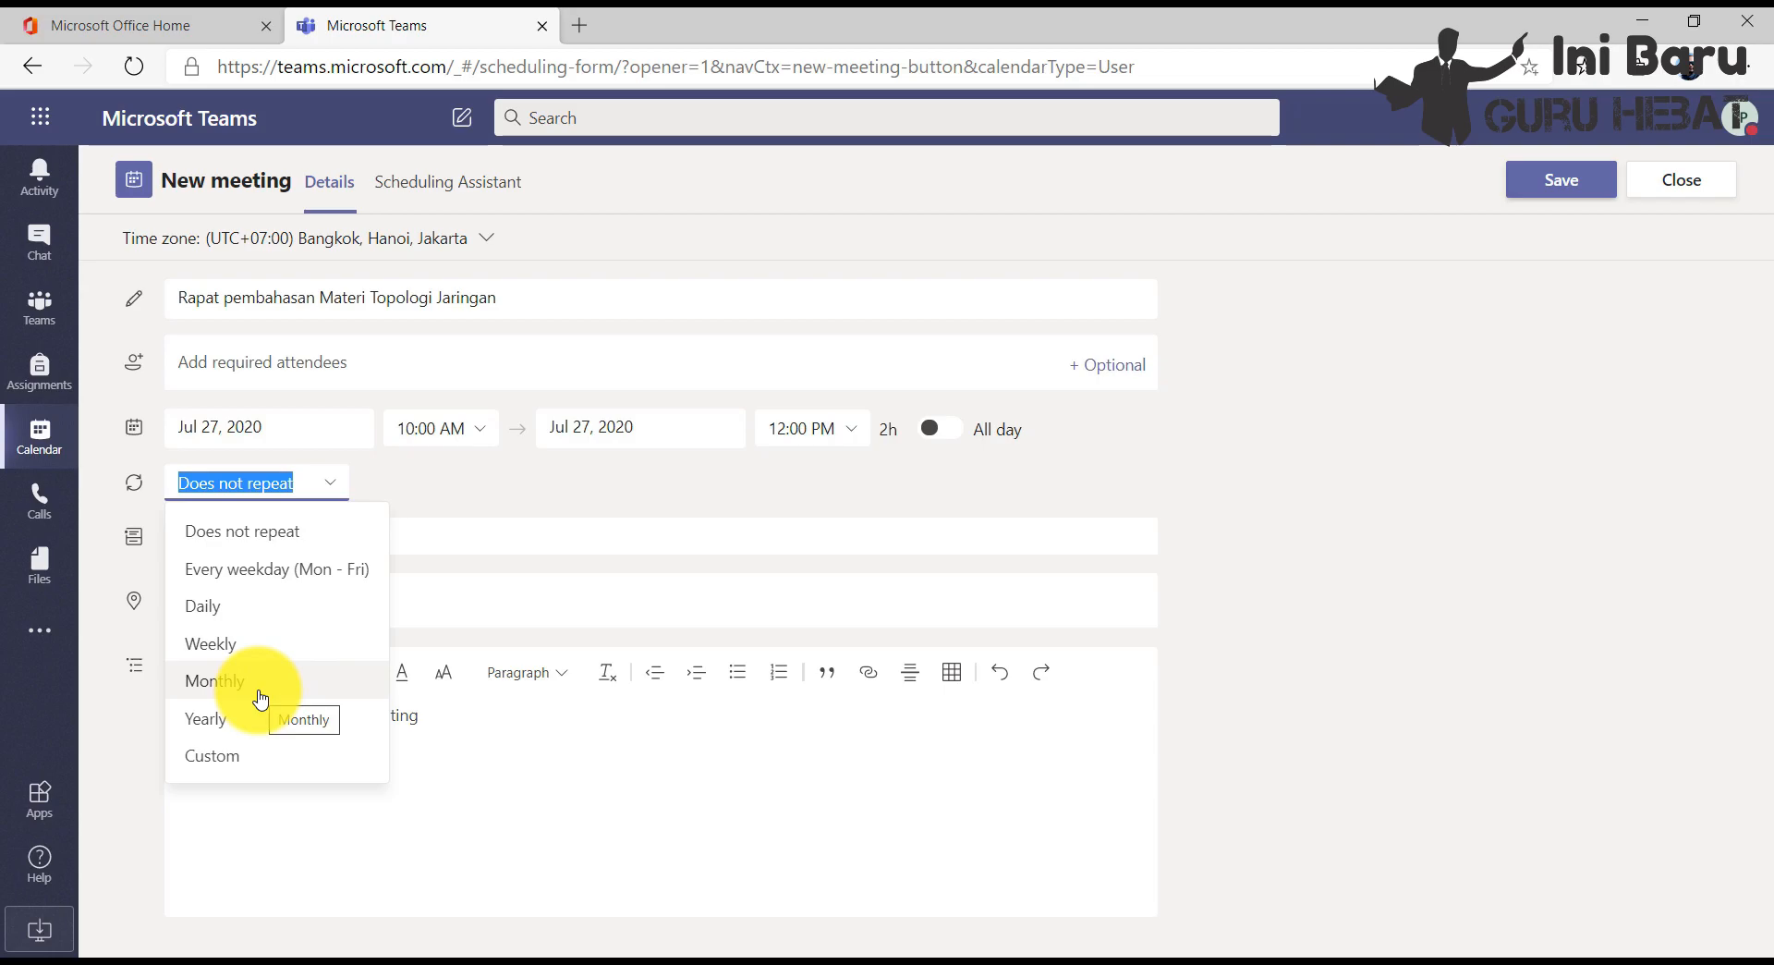
{"action": "left_click", "coordinate": [241, 759]}
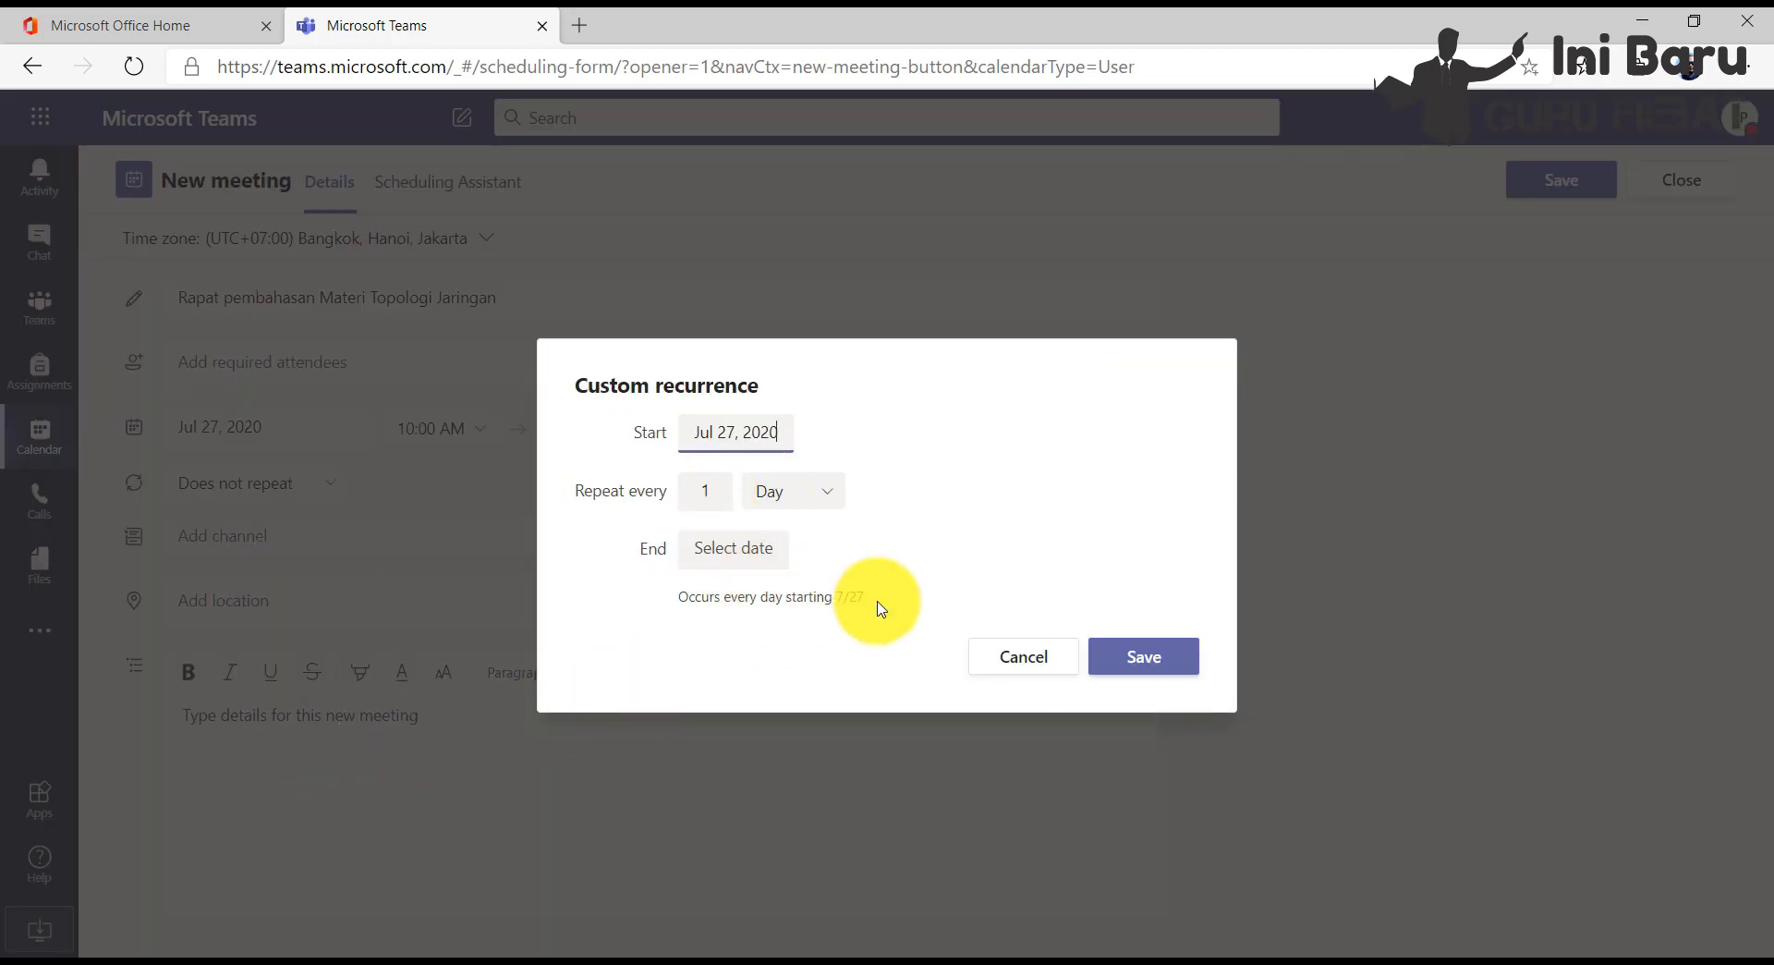
{"action": "left_click", "coordinate": [1002, 668]}
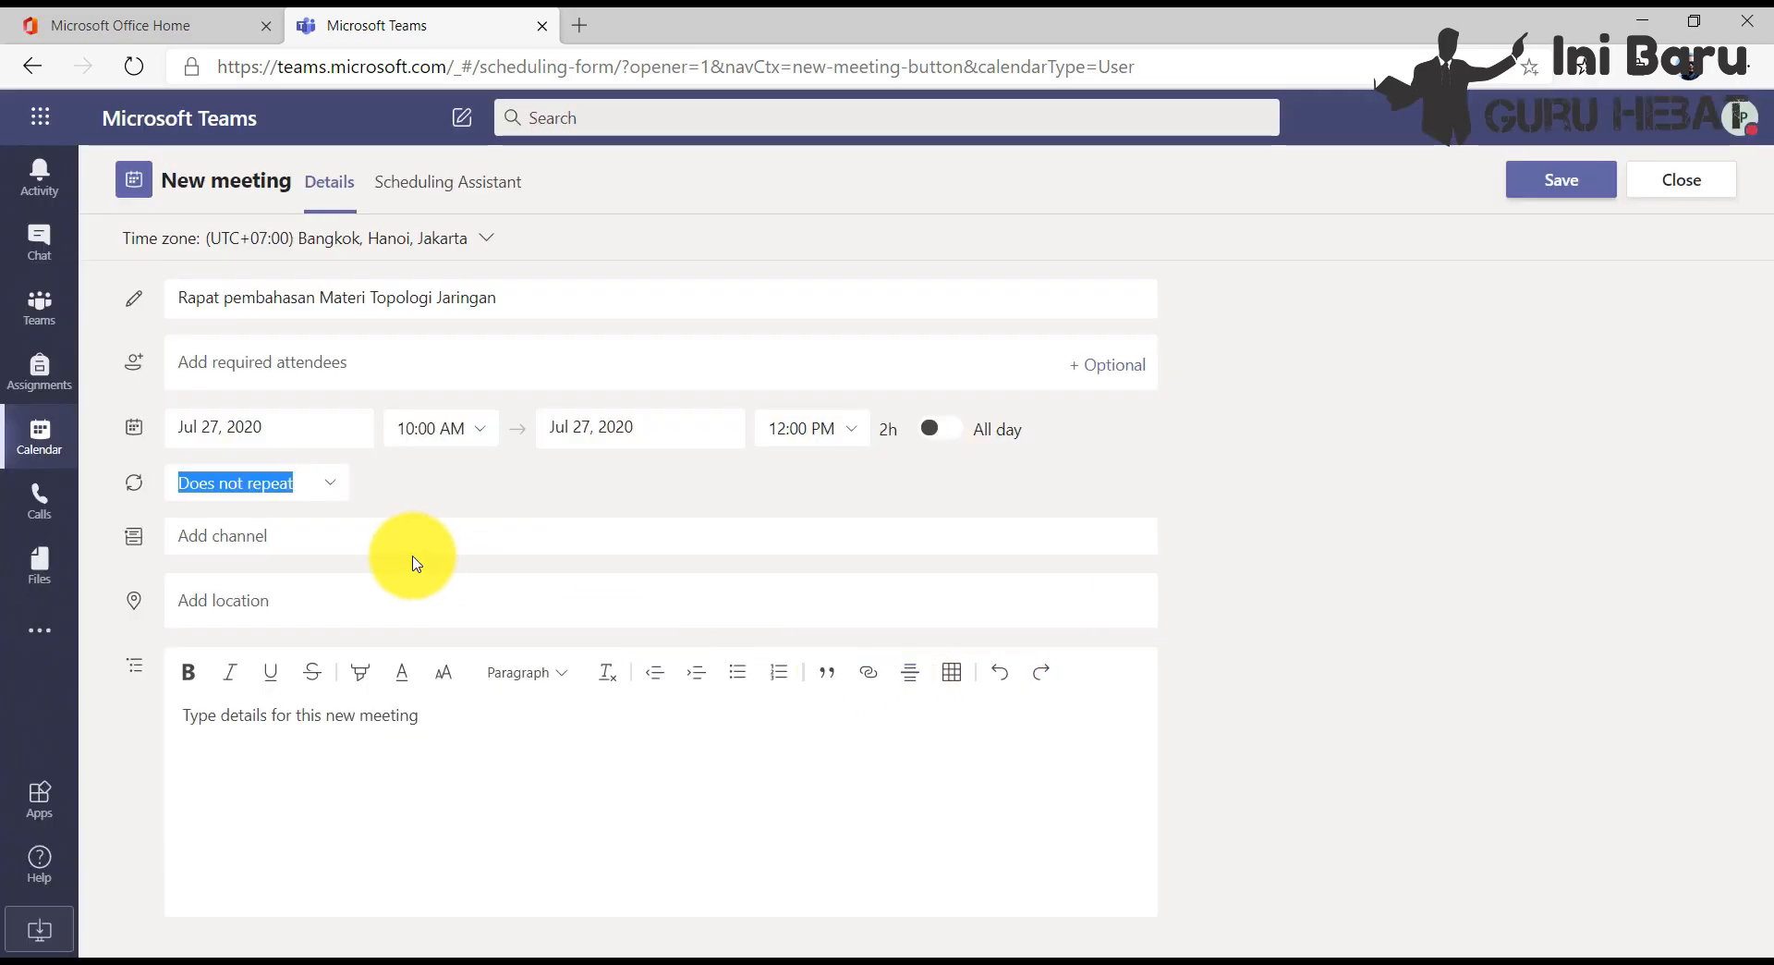
Step: Assign the meeting to the Topologi Jaringan channel of the X TKJ Jaringan Dasar team
{"action": "left_click", "coordinate": [256, 534]}
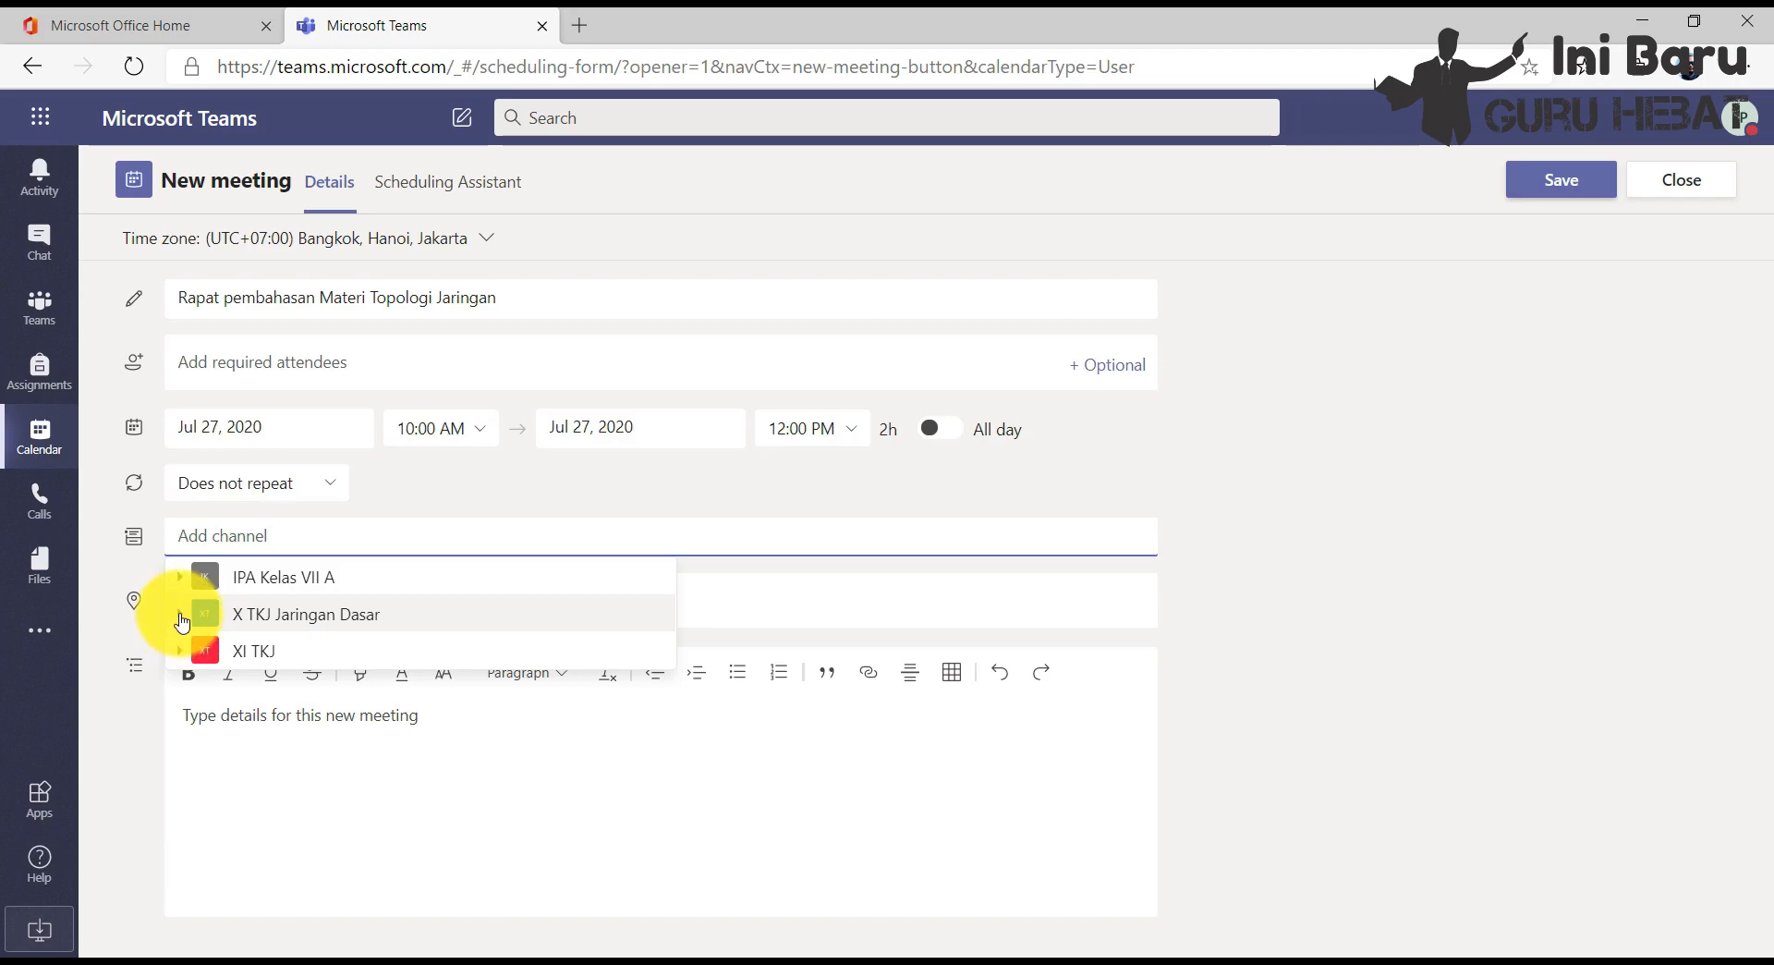
{"action": "left_click", "coordinate": [180, 615]}
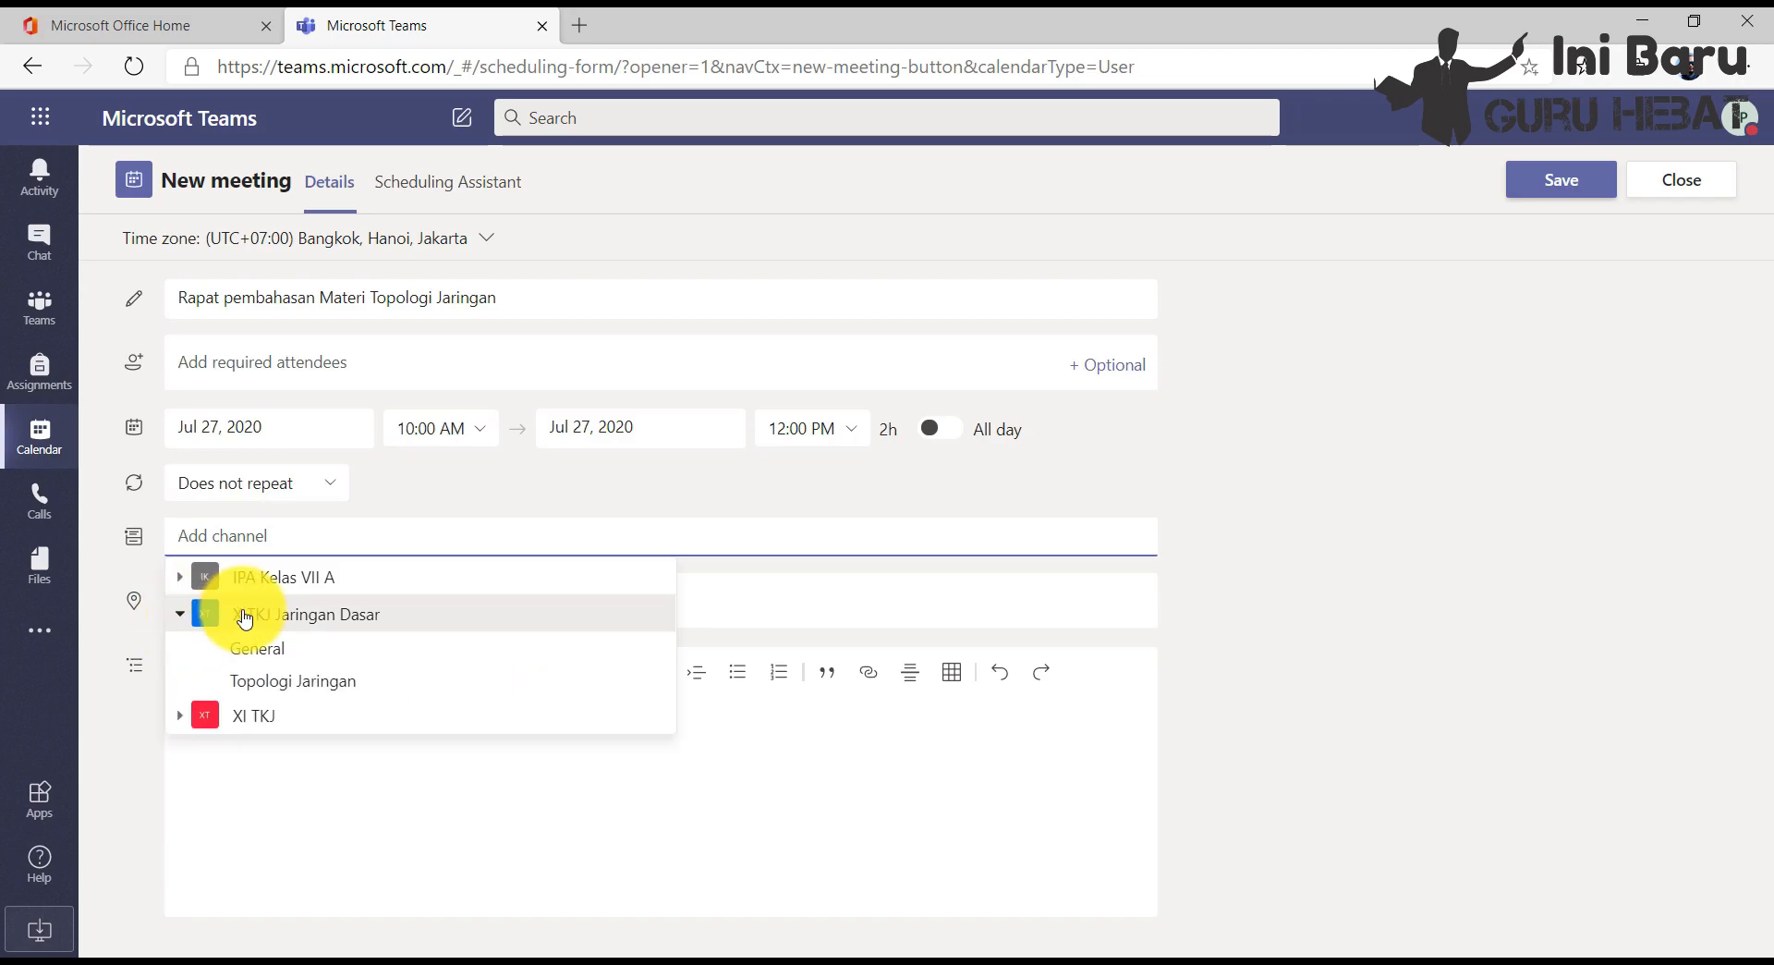
{"action": "left_click", "coordinate": [330, 688]}
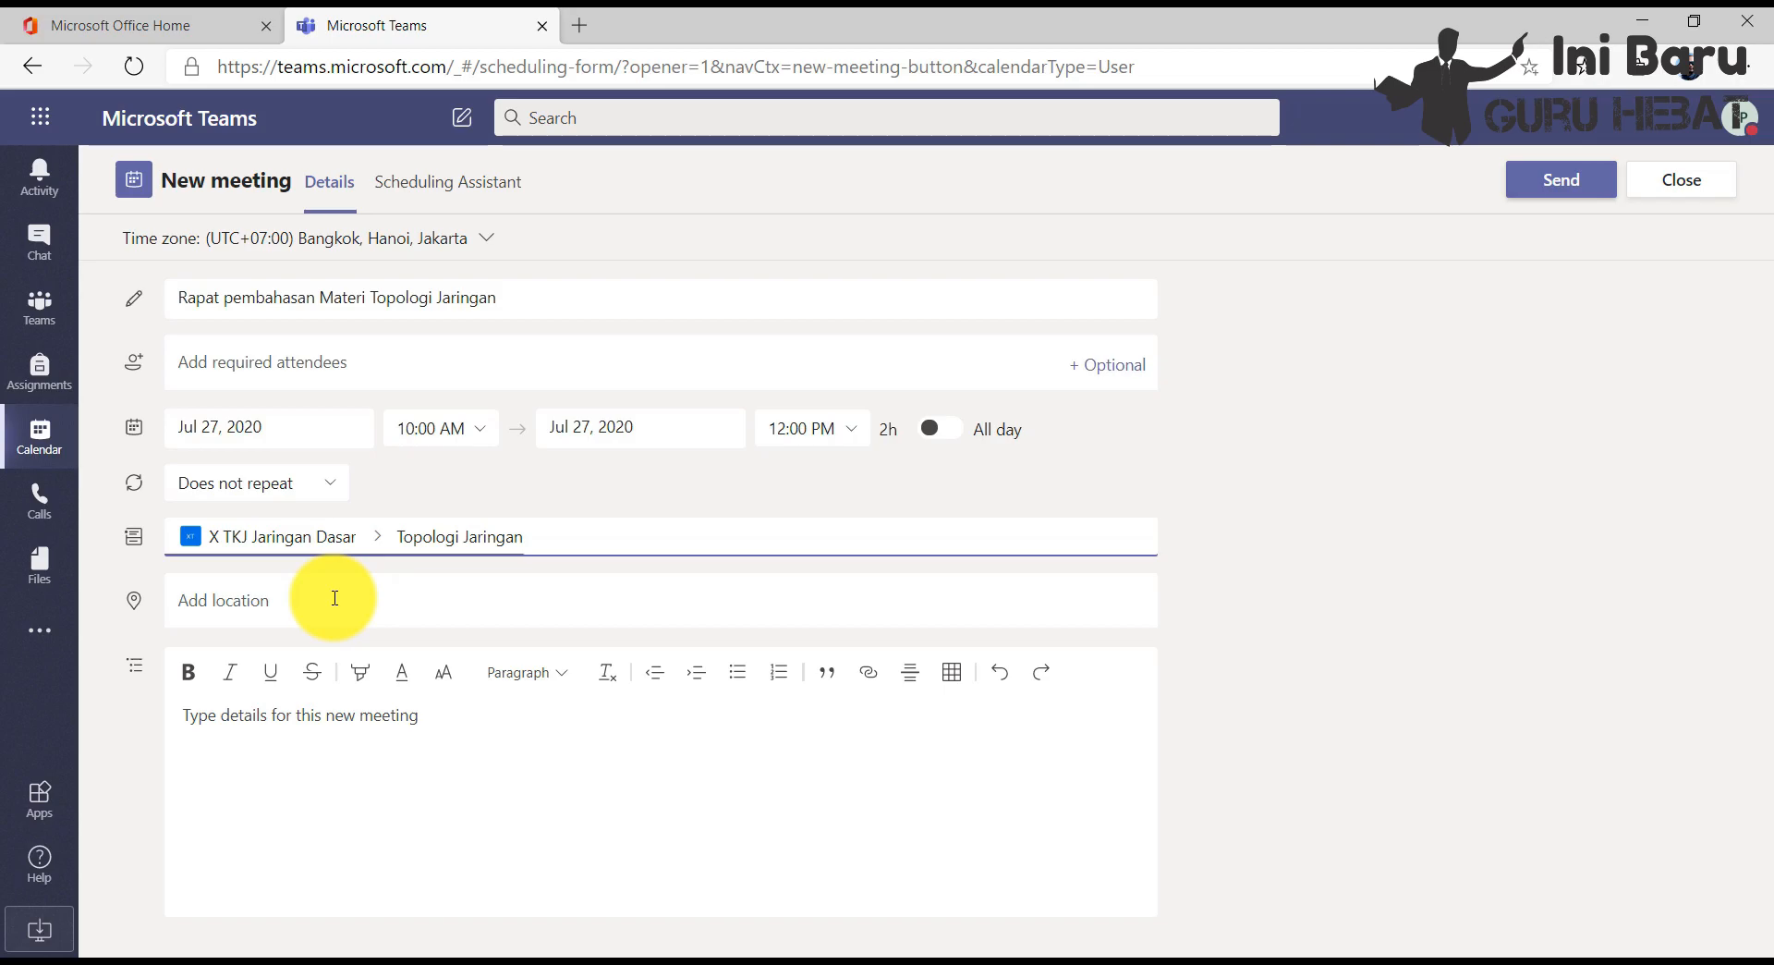
Step: Enter "Materi Topologi Jaringan Start, Mest dan RIng" as the meeting details and send the invitation
{"action": "left_click", "coordinate": [257, 719]}
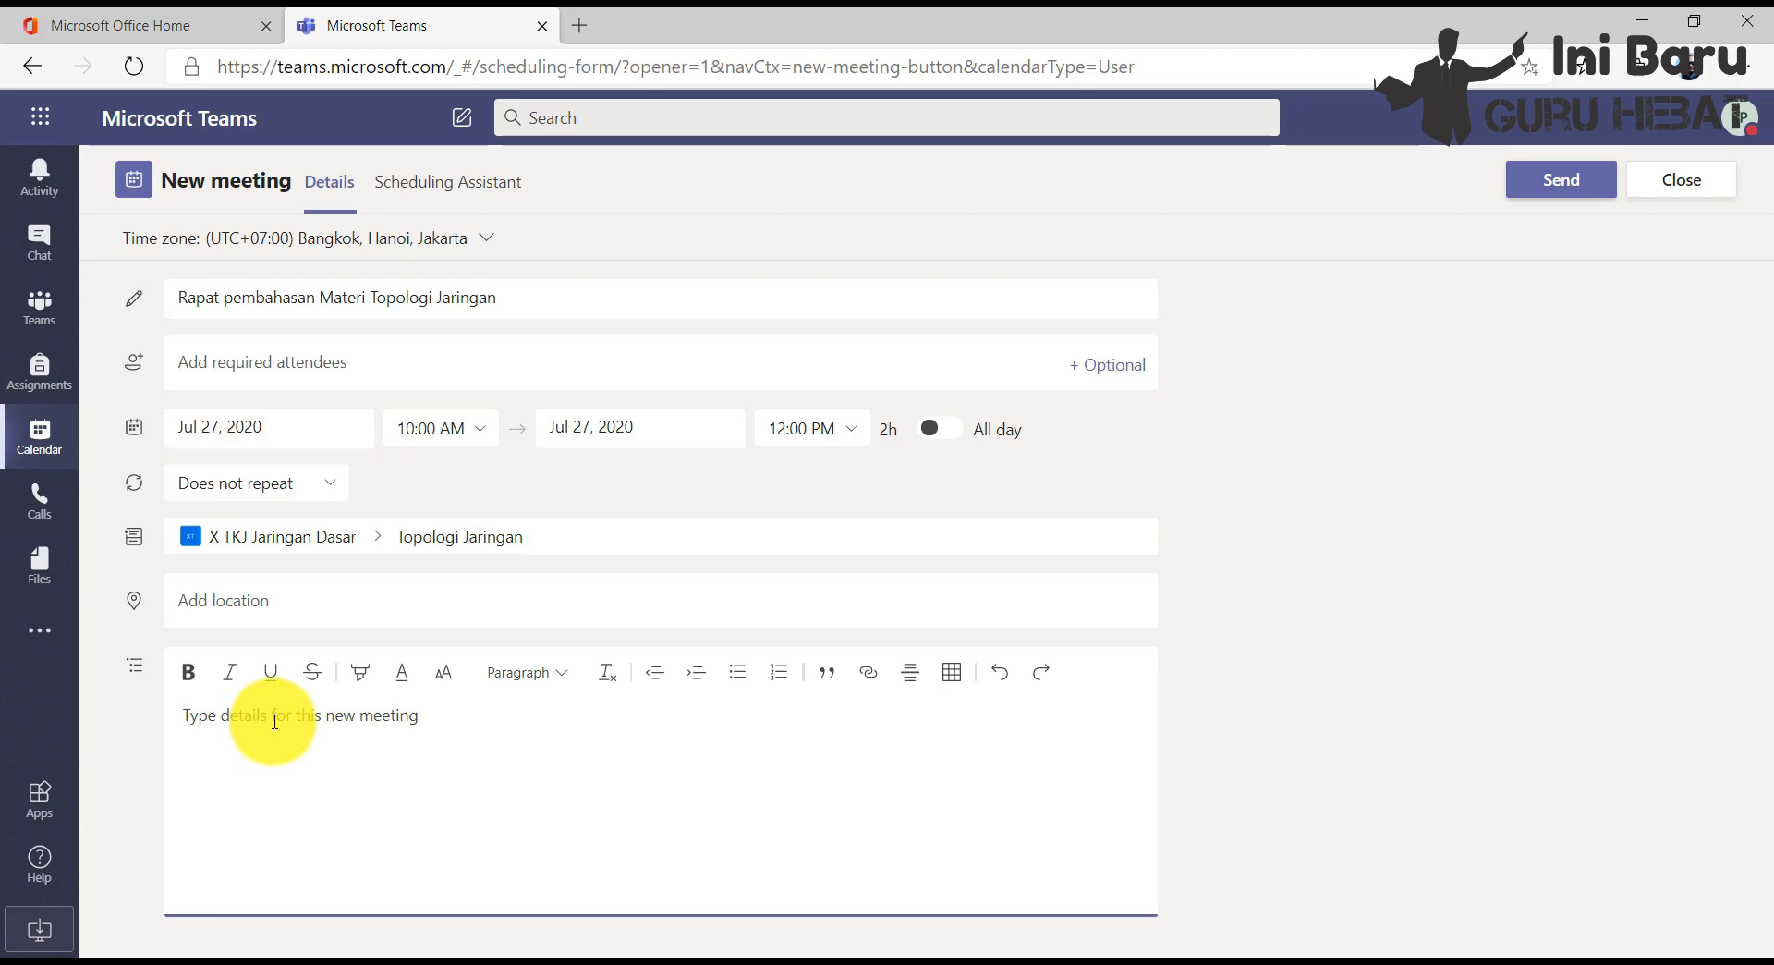
{"action": "type", "text": "Materi "}
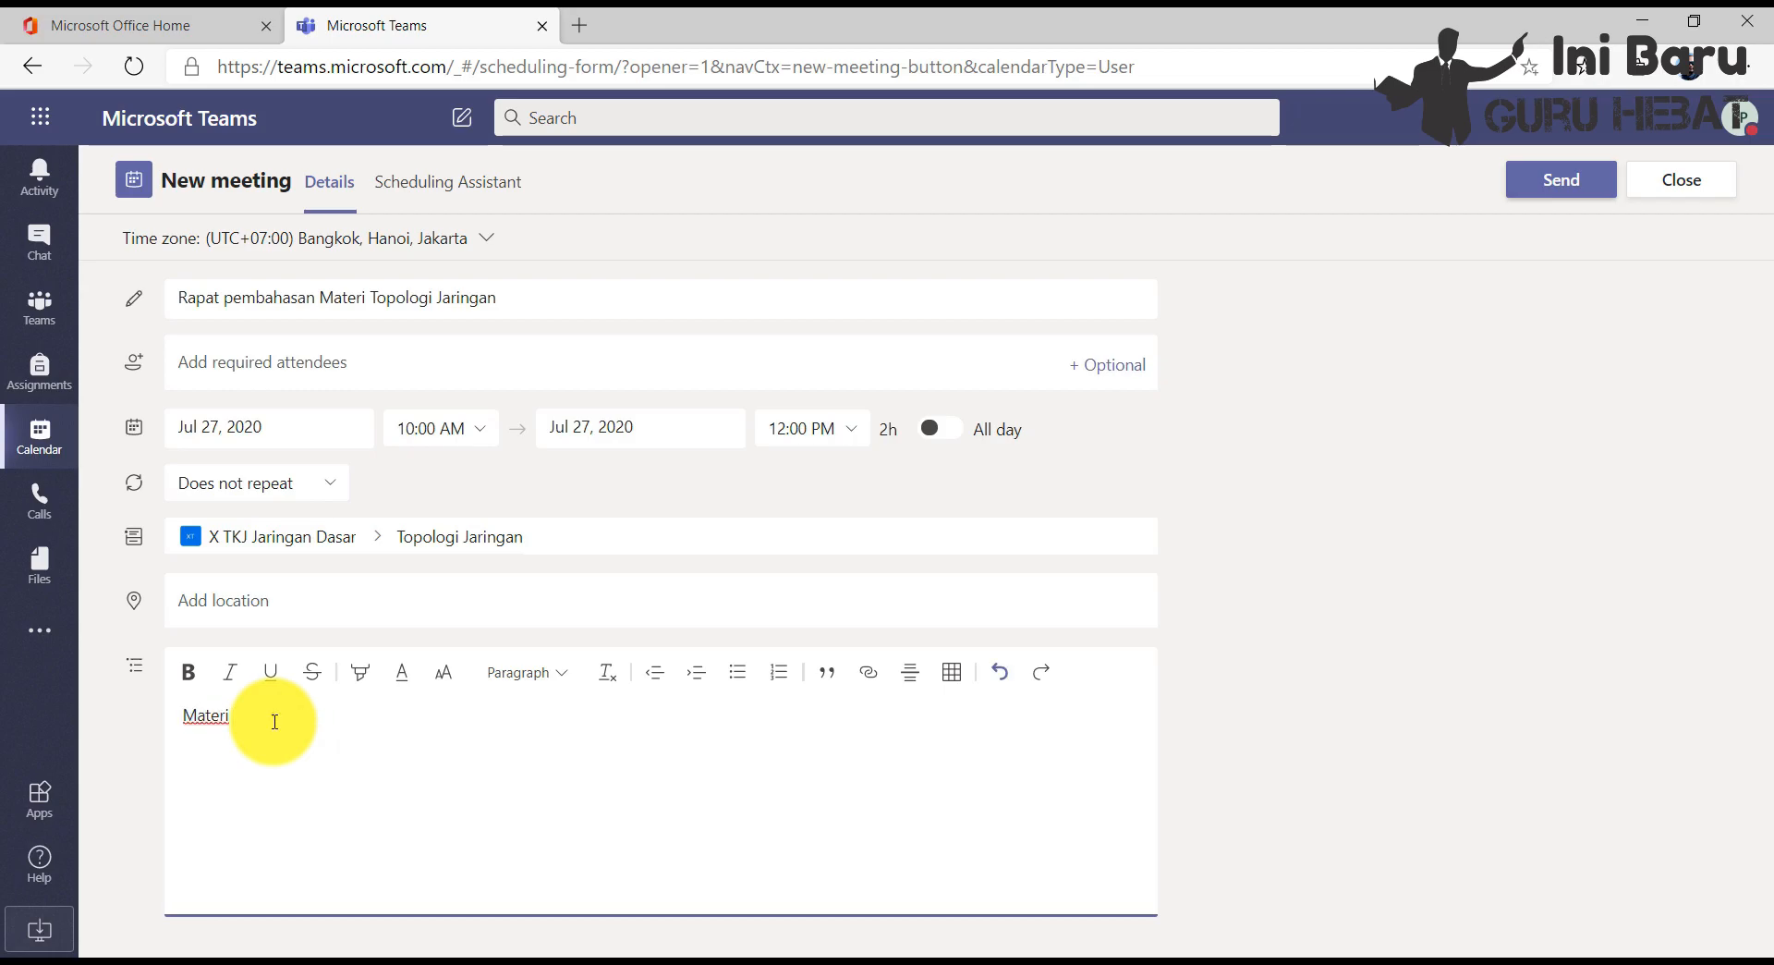
{"action": "type", "text": "Topologi Jaringan Start"}
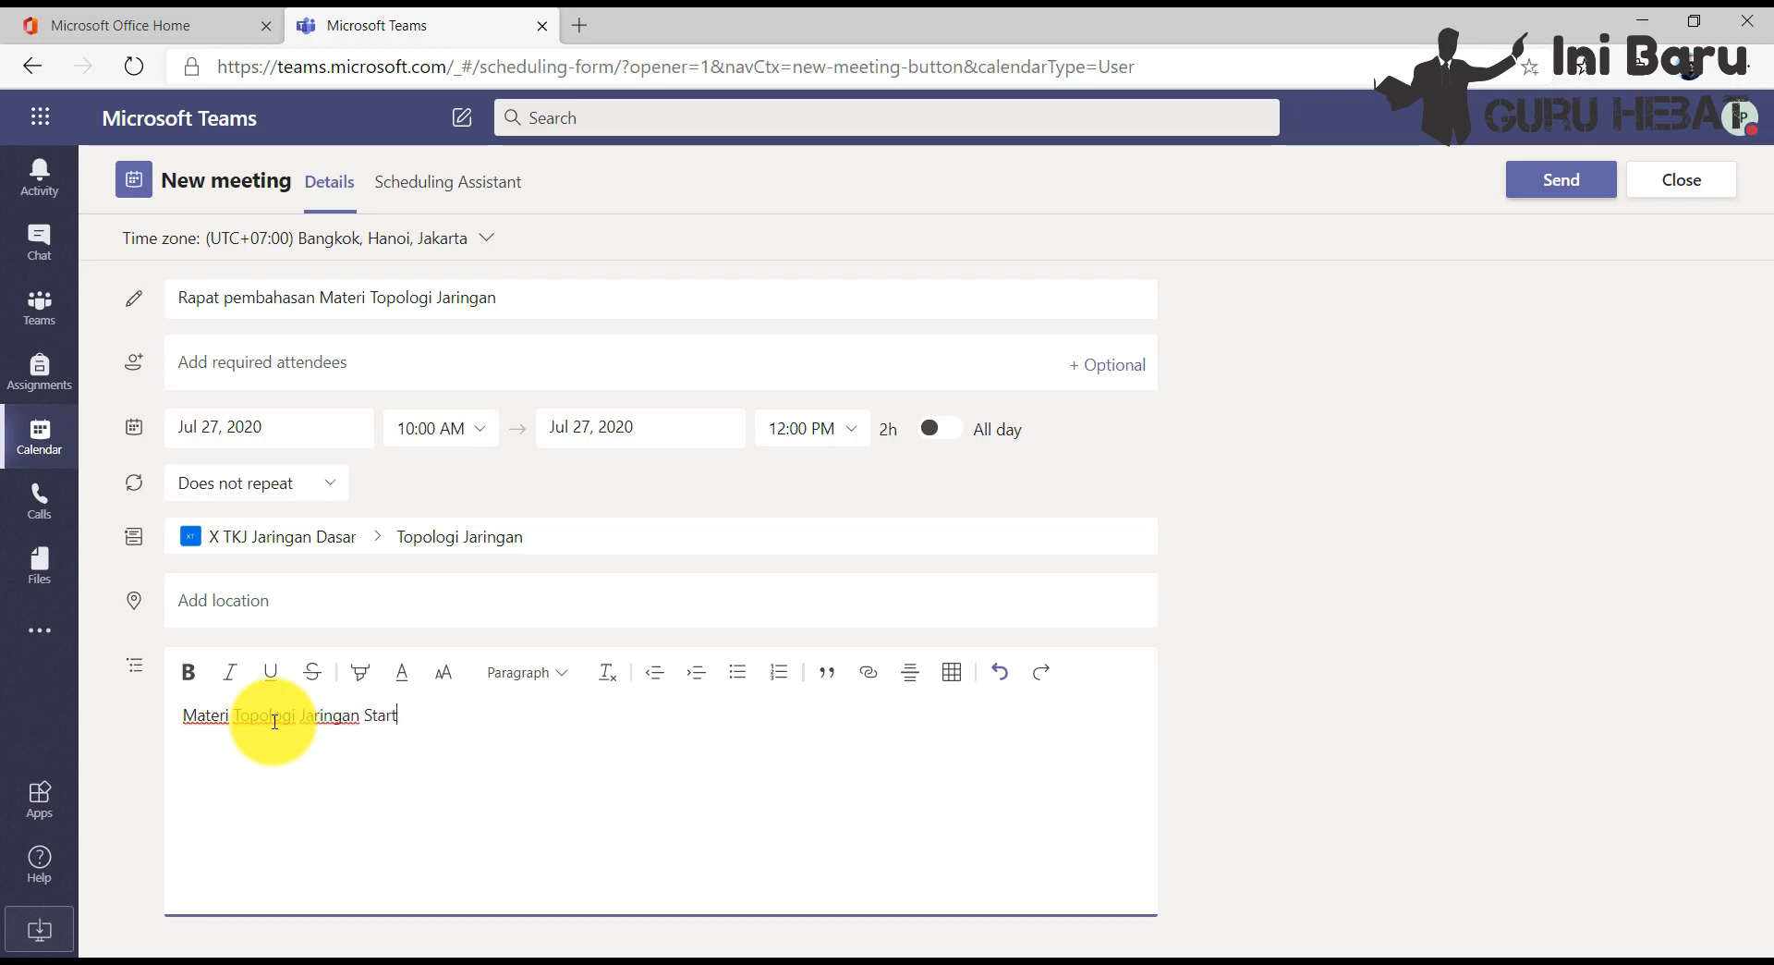
{"action": "type", "text": ", Mest dan"}
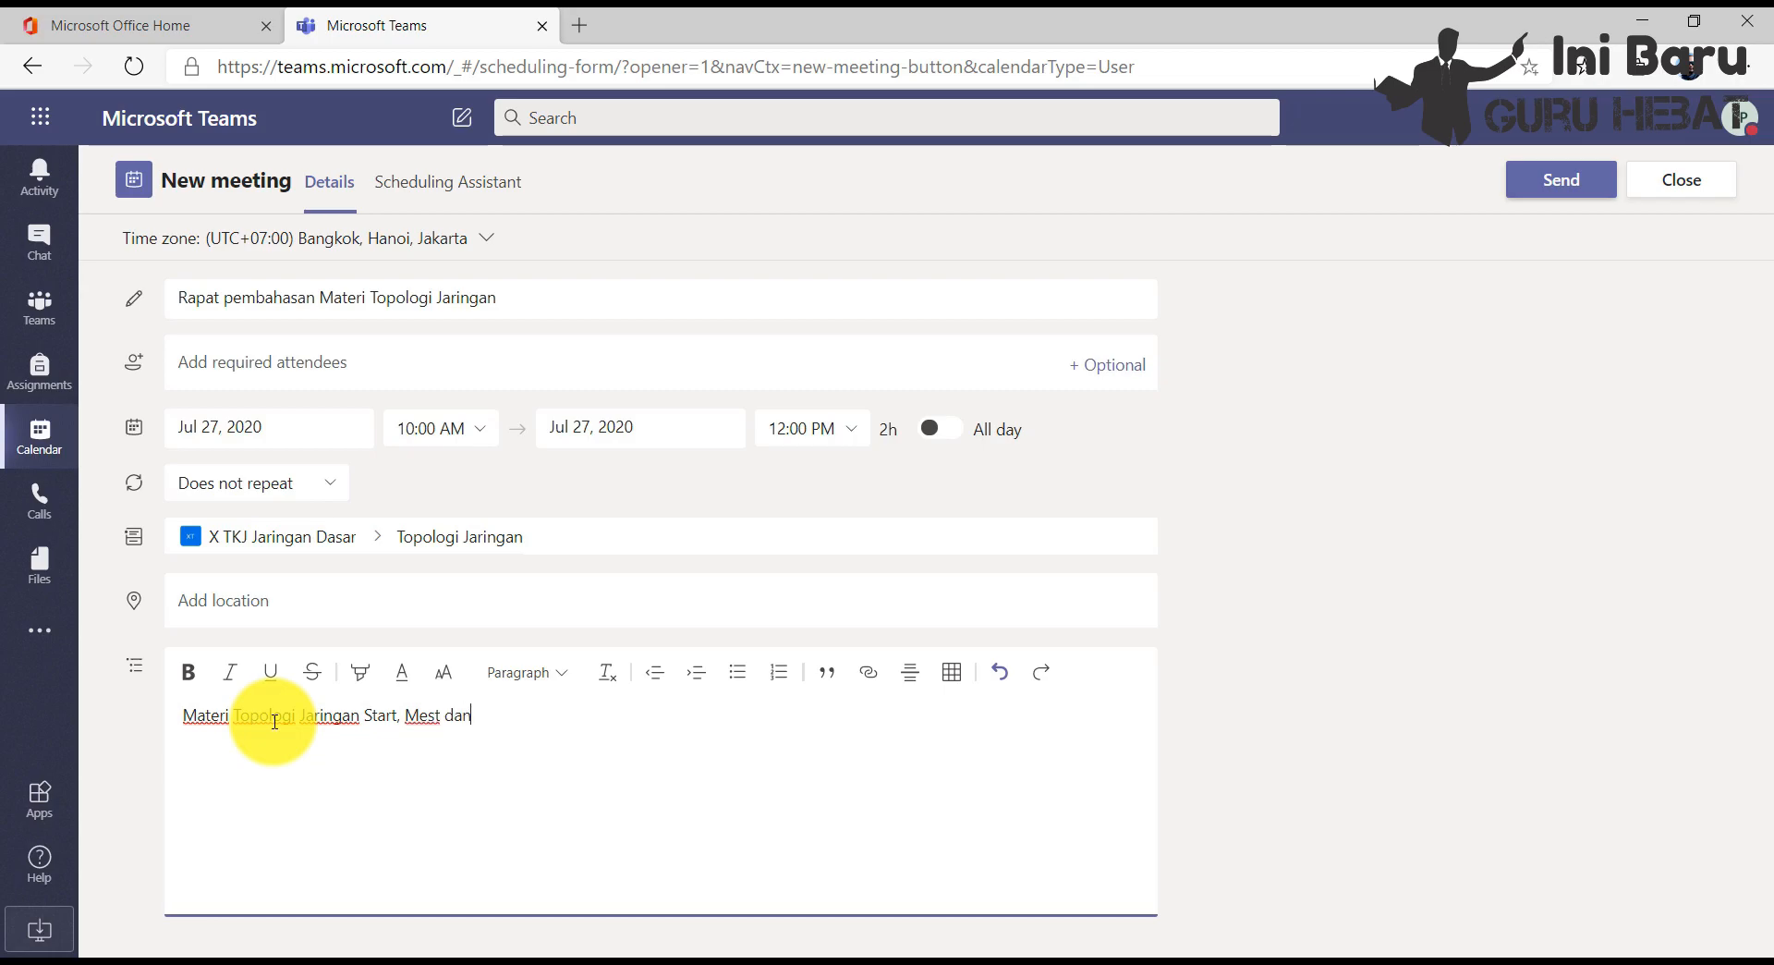
{"action": "type", "text": " RIng"}
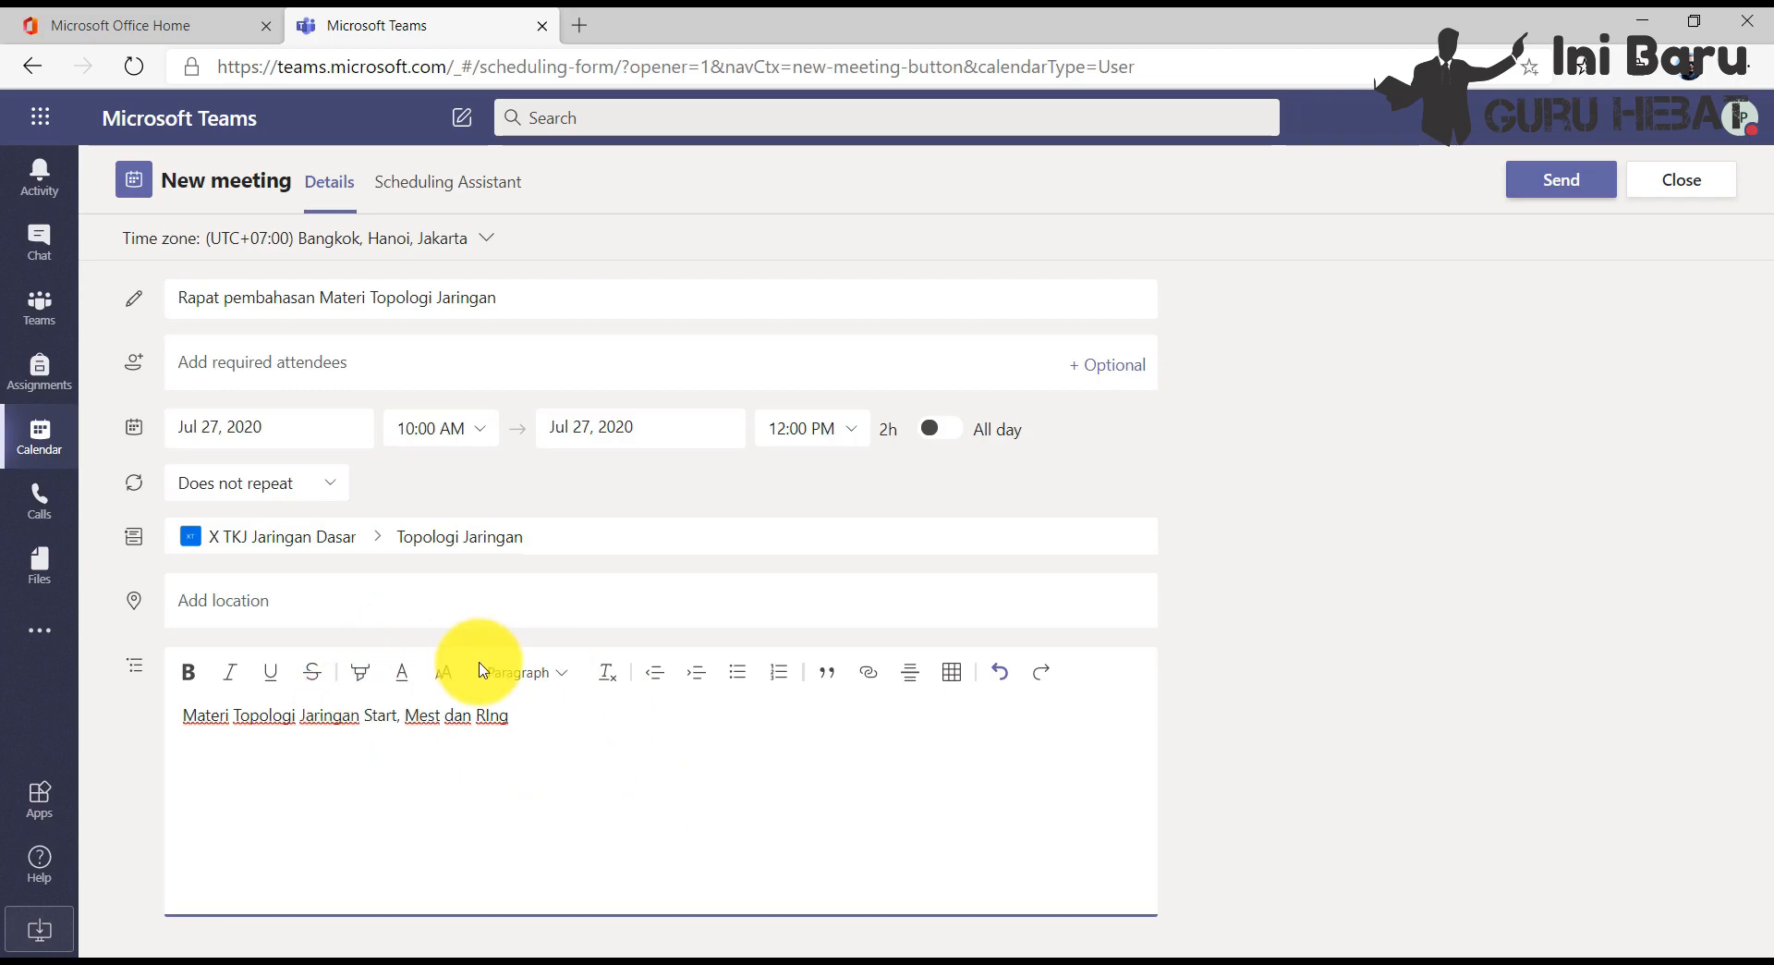
{"action": "left_click", "coordinate": [1562, 184]}
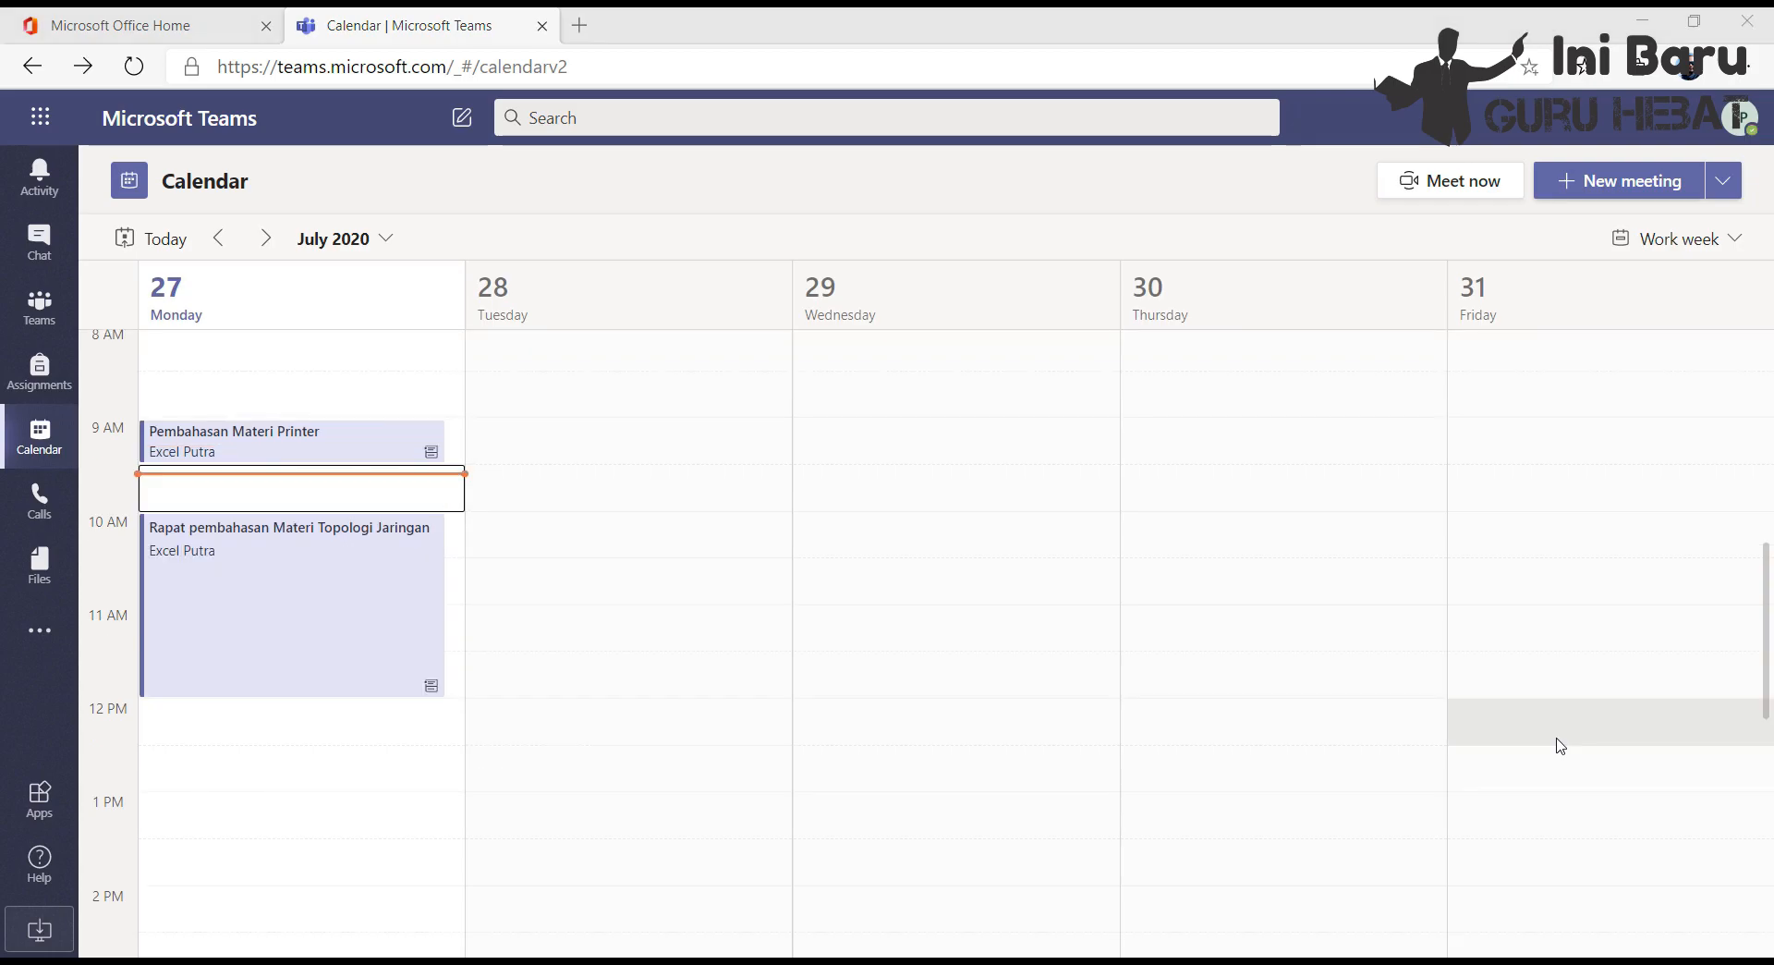
Step: Open the "Rapat pembahasan Materi Topologi Jaringan" meeting from the calendar and copy its Join Microsoft Teams Meeting link
{"action": "left_click", "coordinate": [324, 552]}
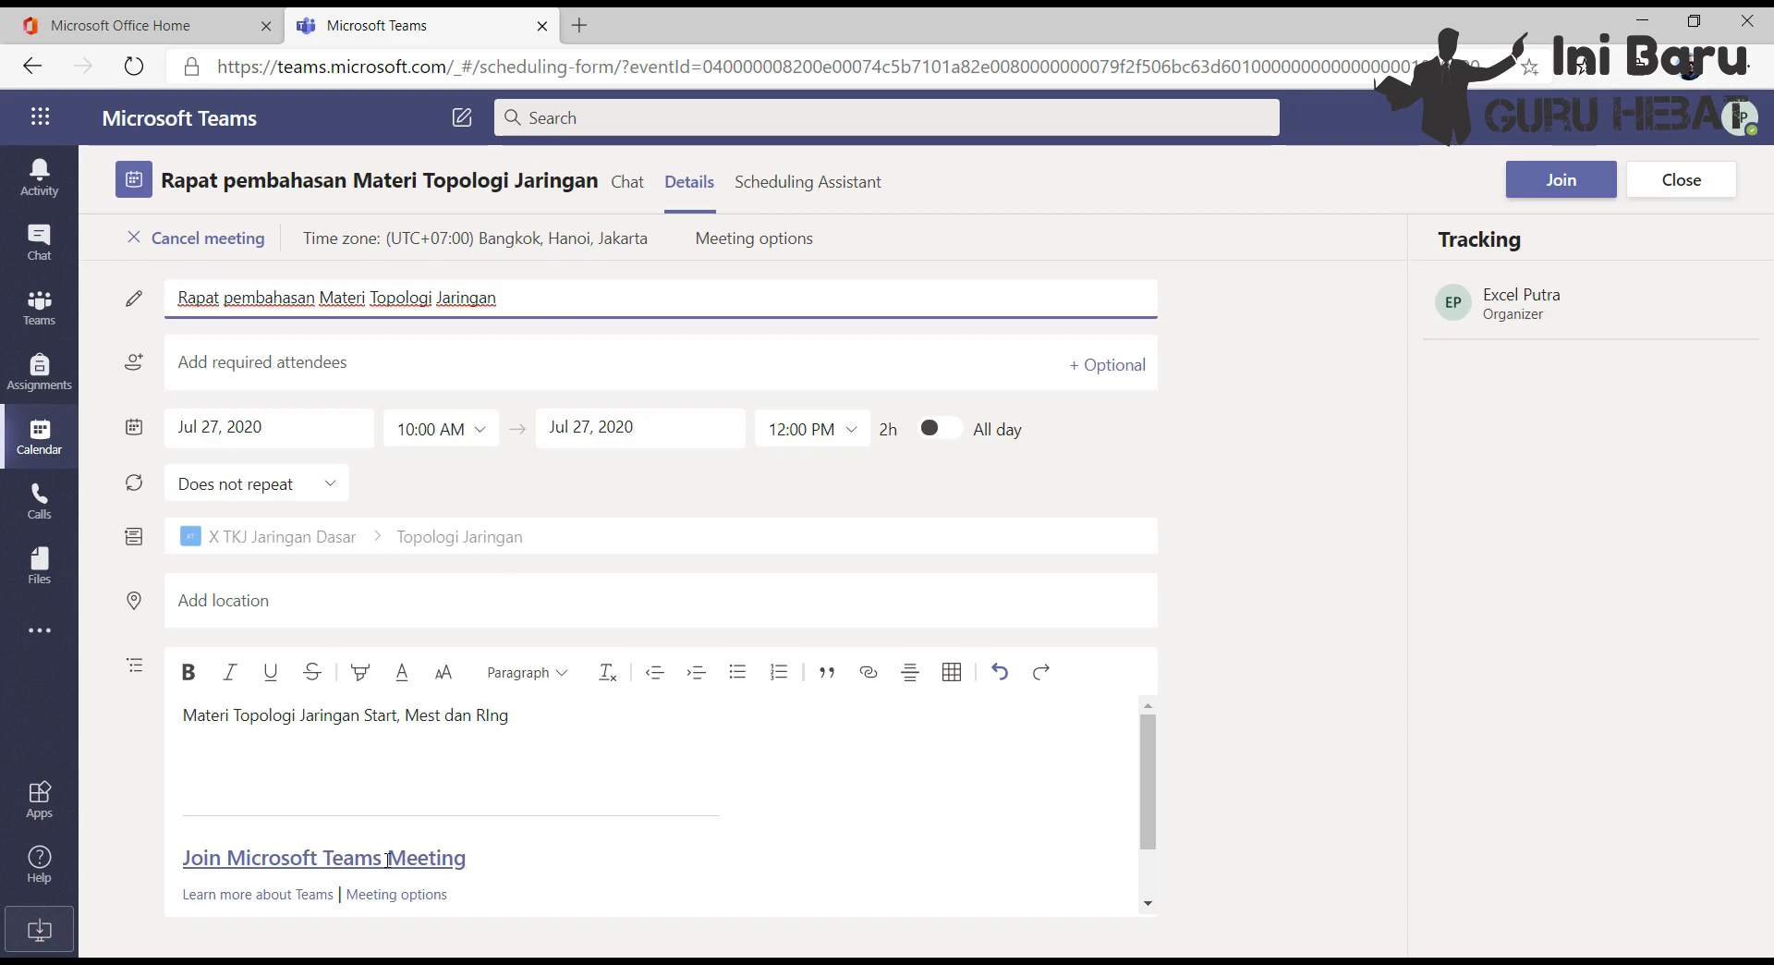
{"action": "right_click", "coordinate": [387, 860]}
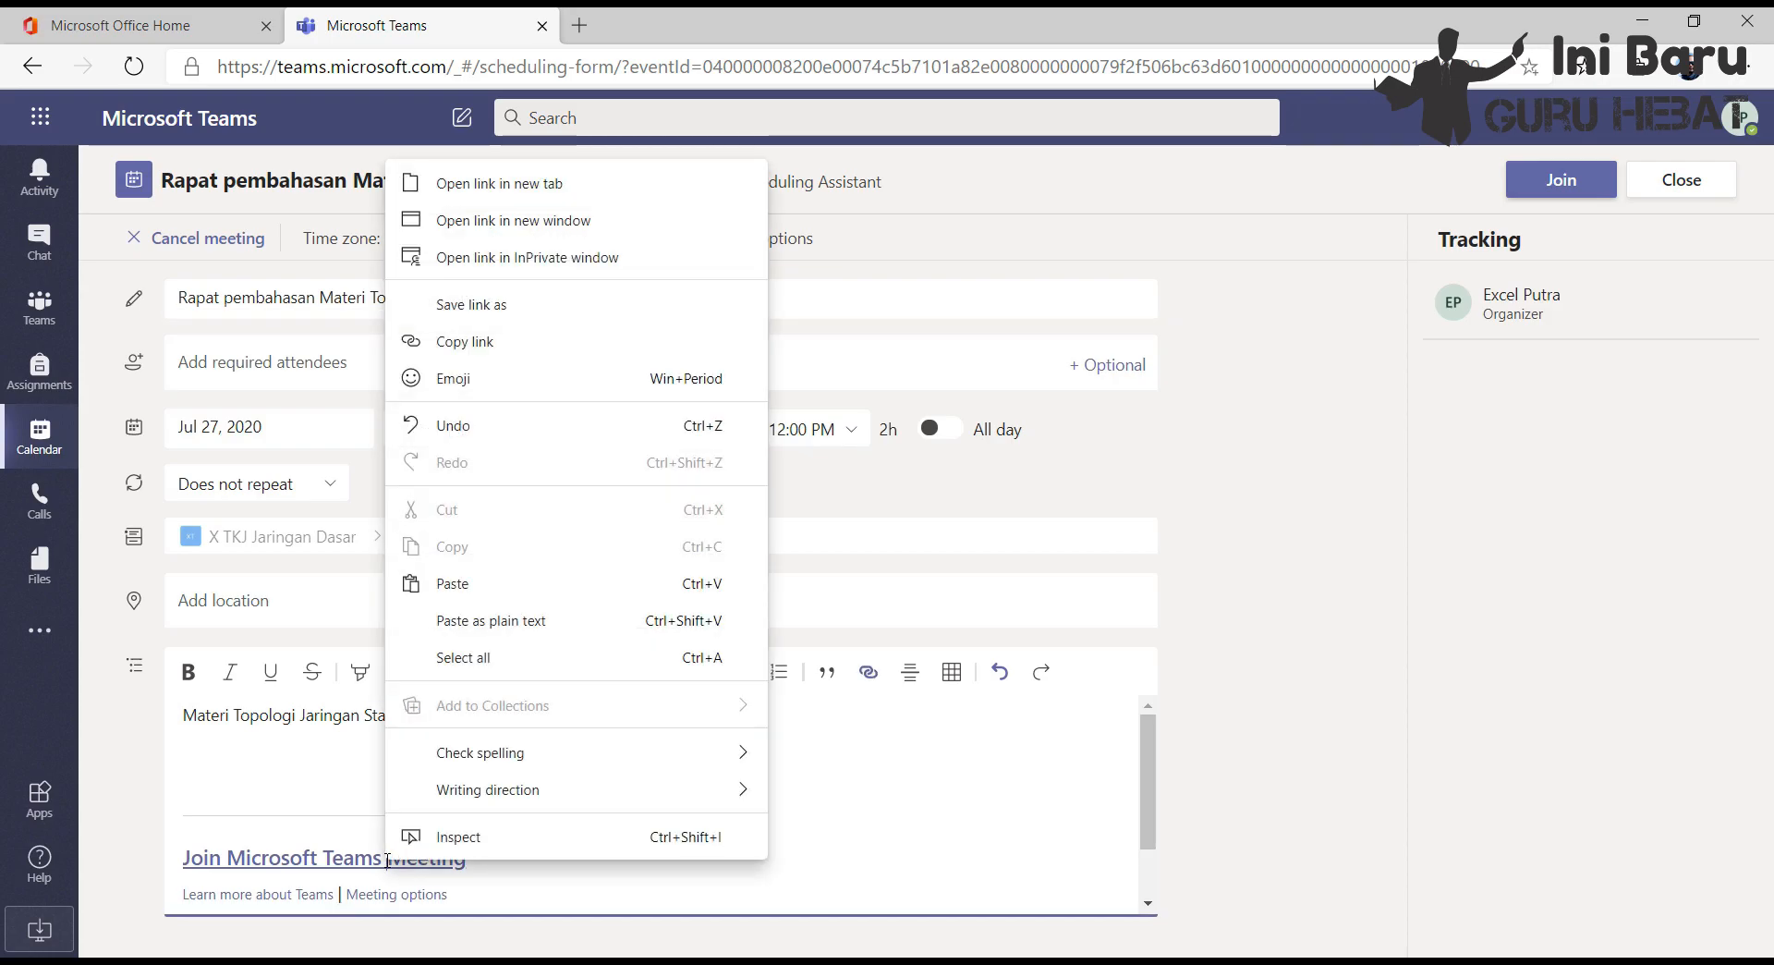
{"action": "left_click", "coordinate": [540, 344]}
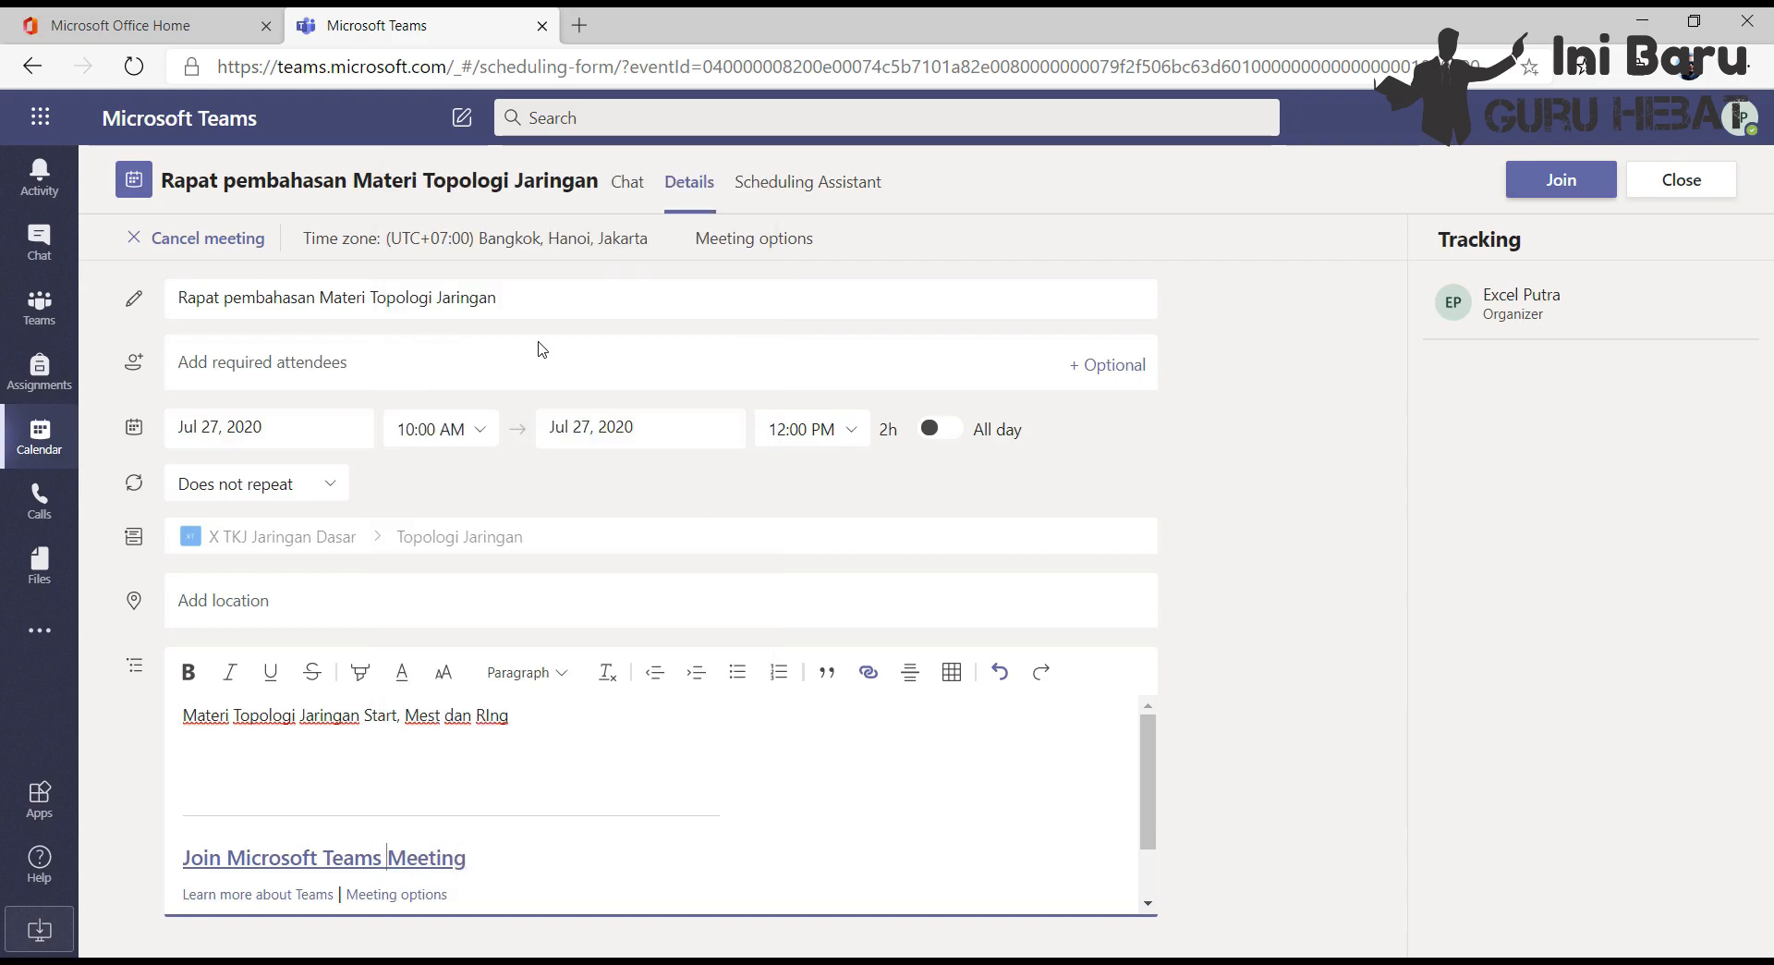
Step: Switch to WhatsApp and send the copied meeting link to the X TKJ Jaringan Dasar group
{"action": "key", "text": "alt+Tab"}
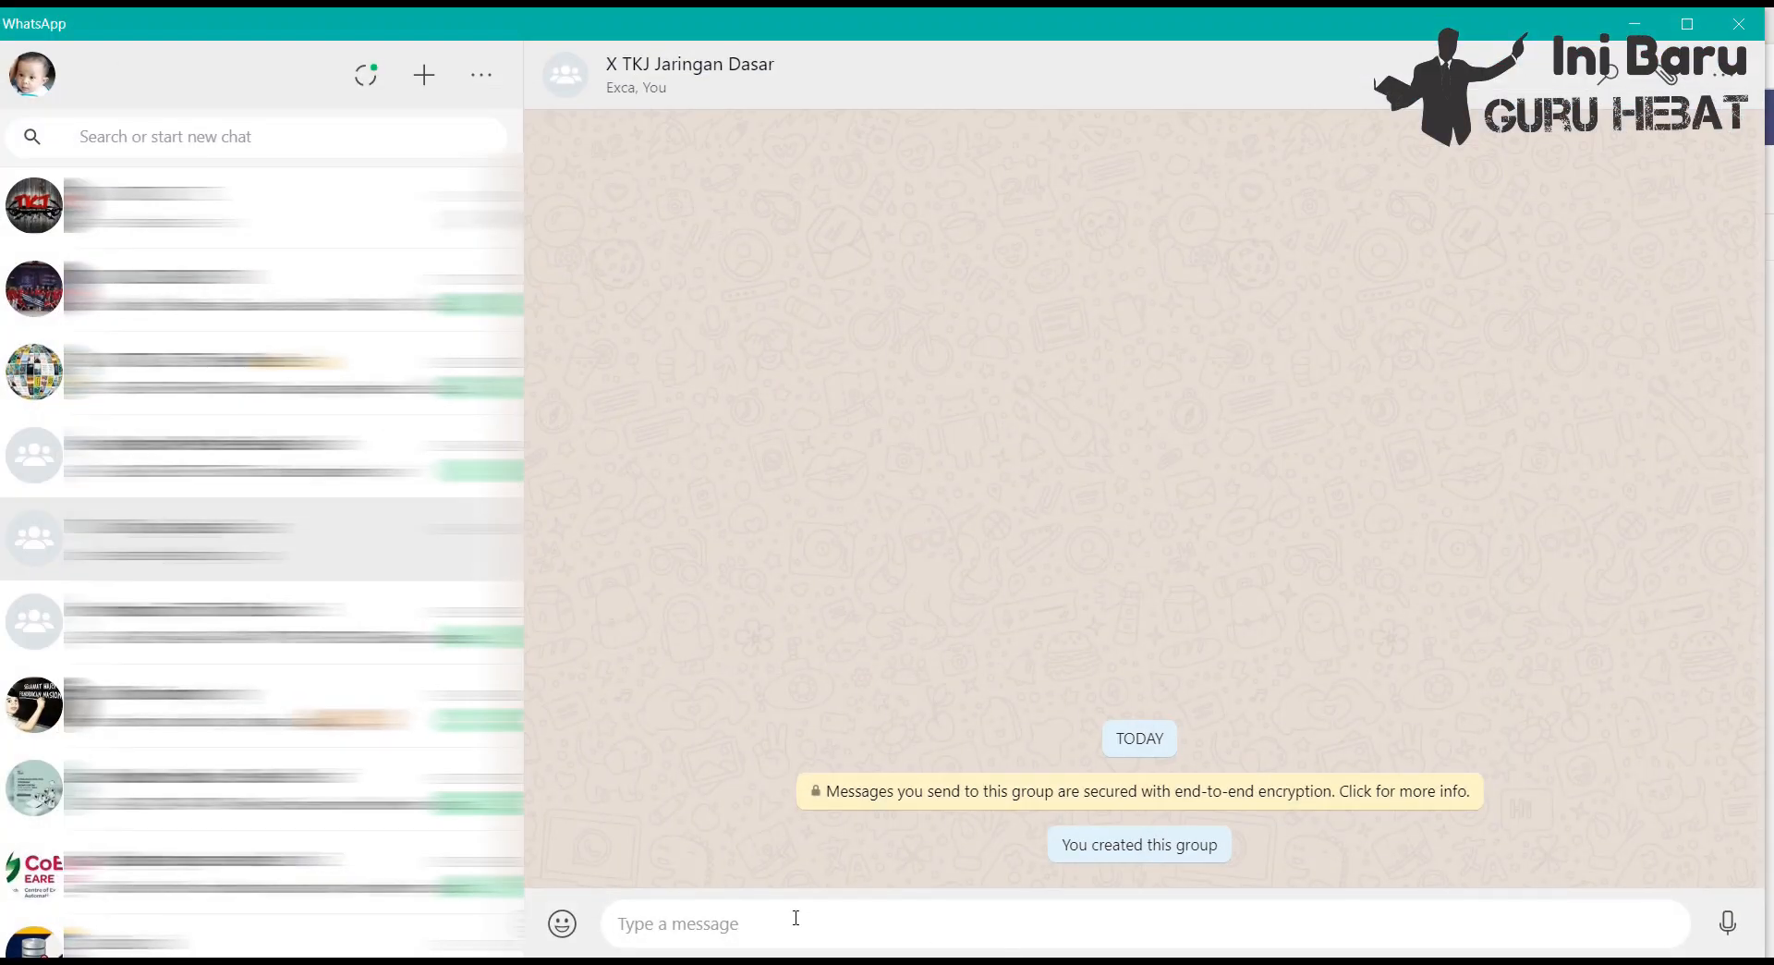
{"action": "key", "text": "ctrl+v"}
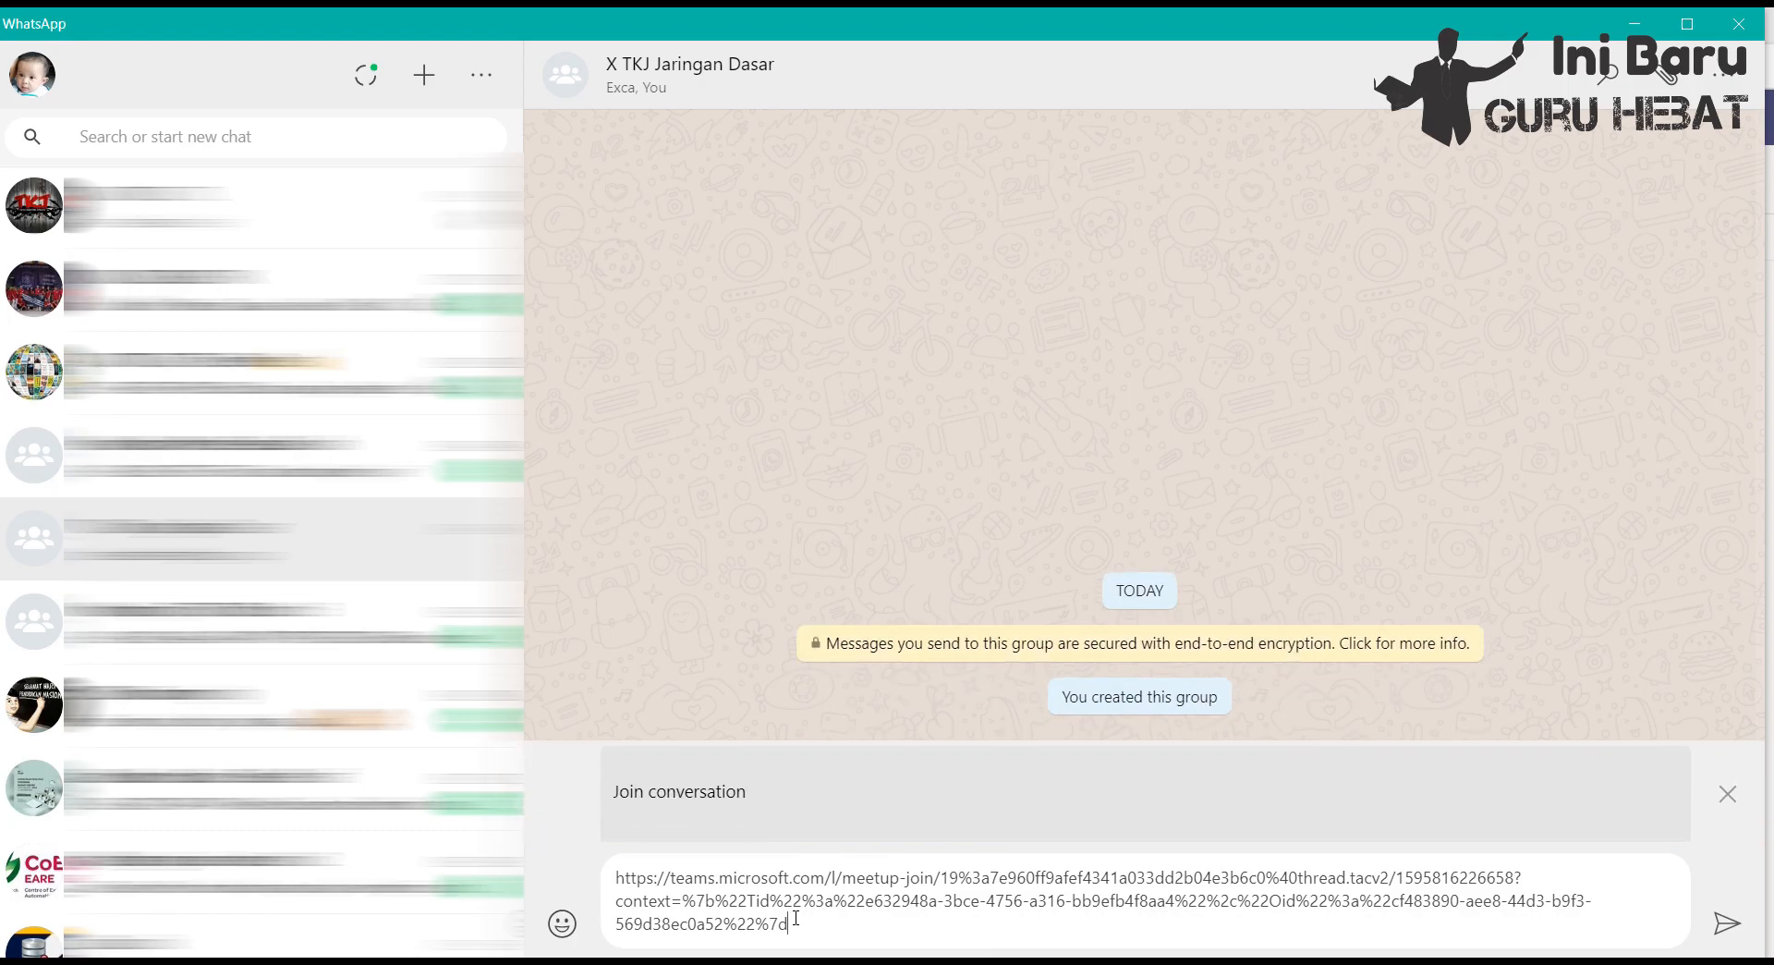
{"action": "key", "text": "Return"}
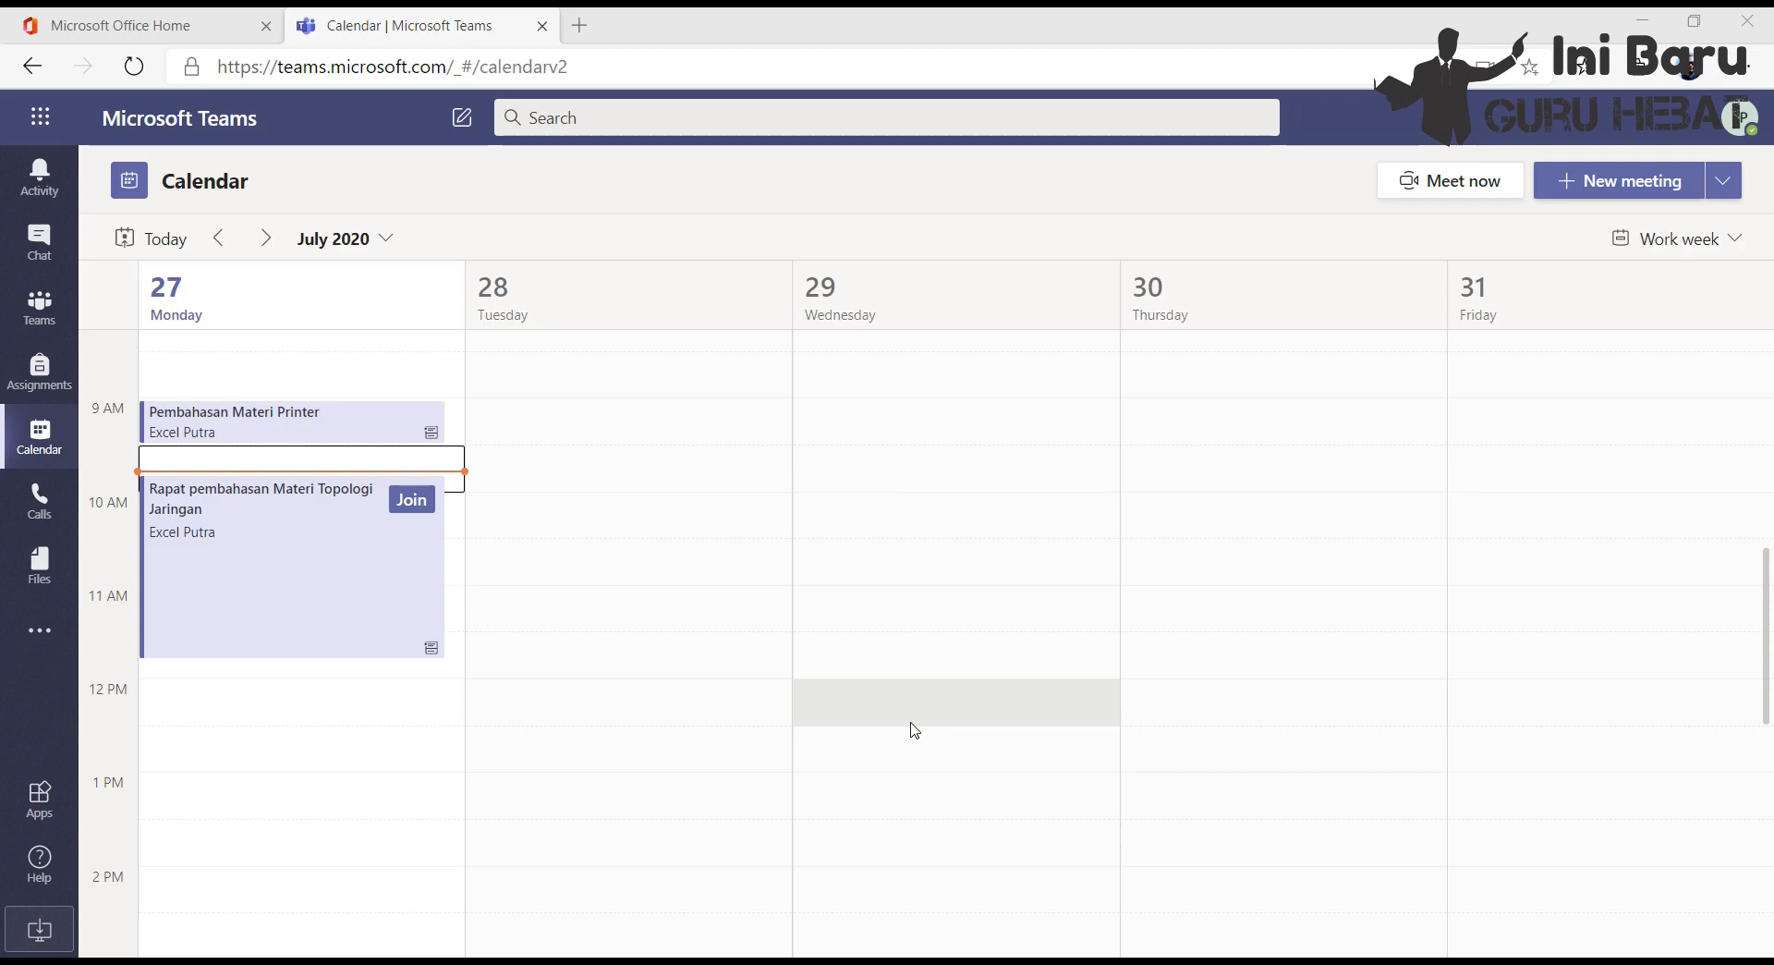
Step: Join the "Rapat pembahasan Materi Topologi Jaringan" meeting after switching the camera and microphone off and back on
{"action": "left_click", "coordinate": [412, 499]}
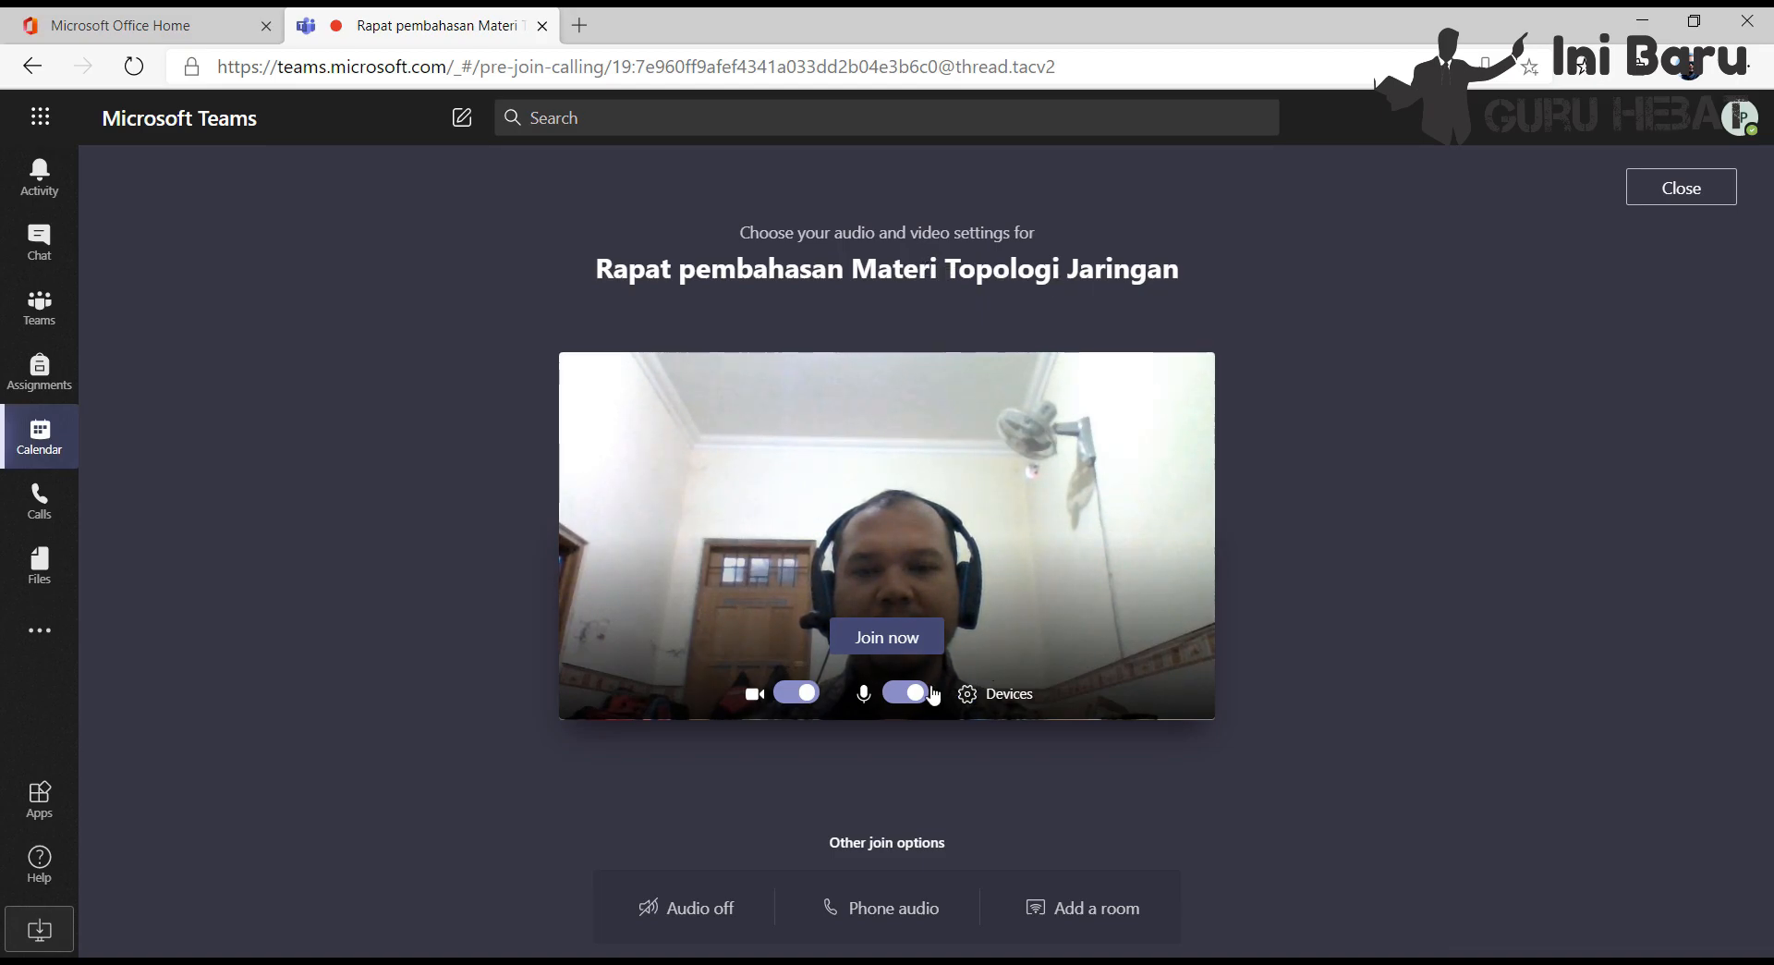
{"action": "left_click", "coordinate": [791, 700]}
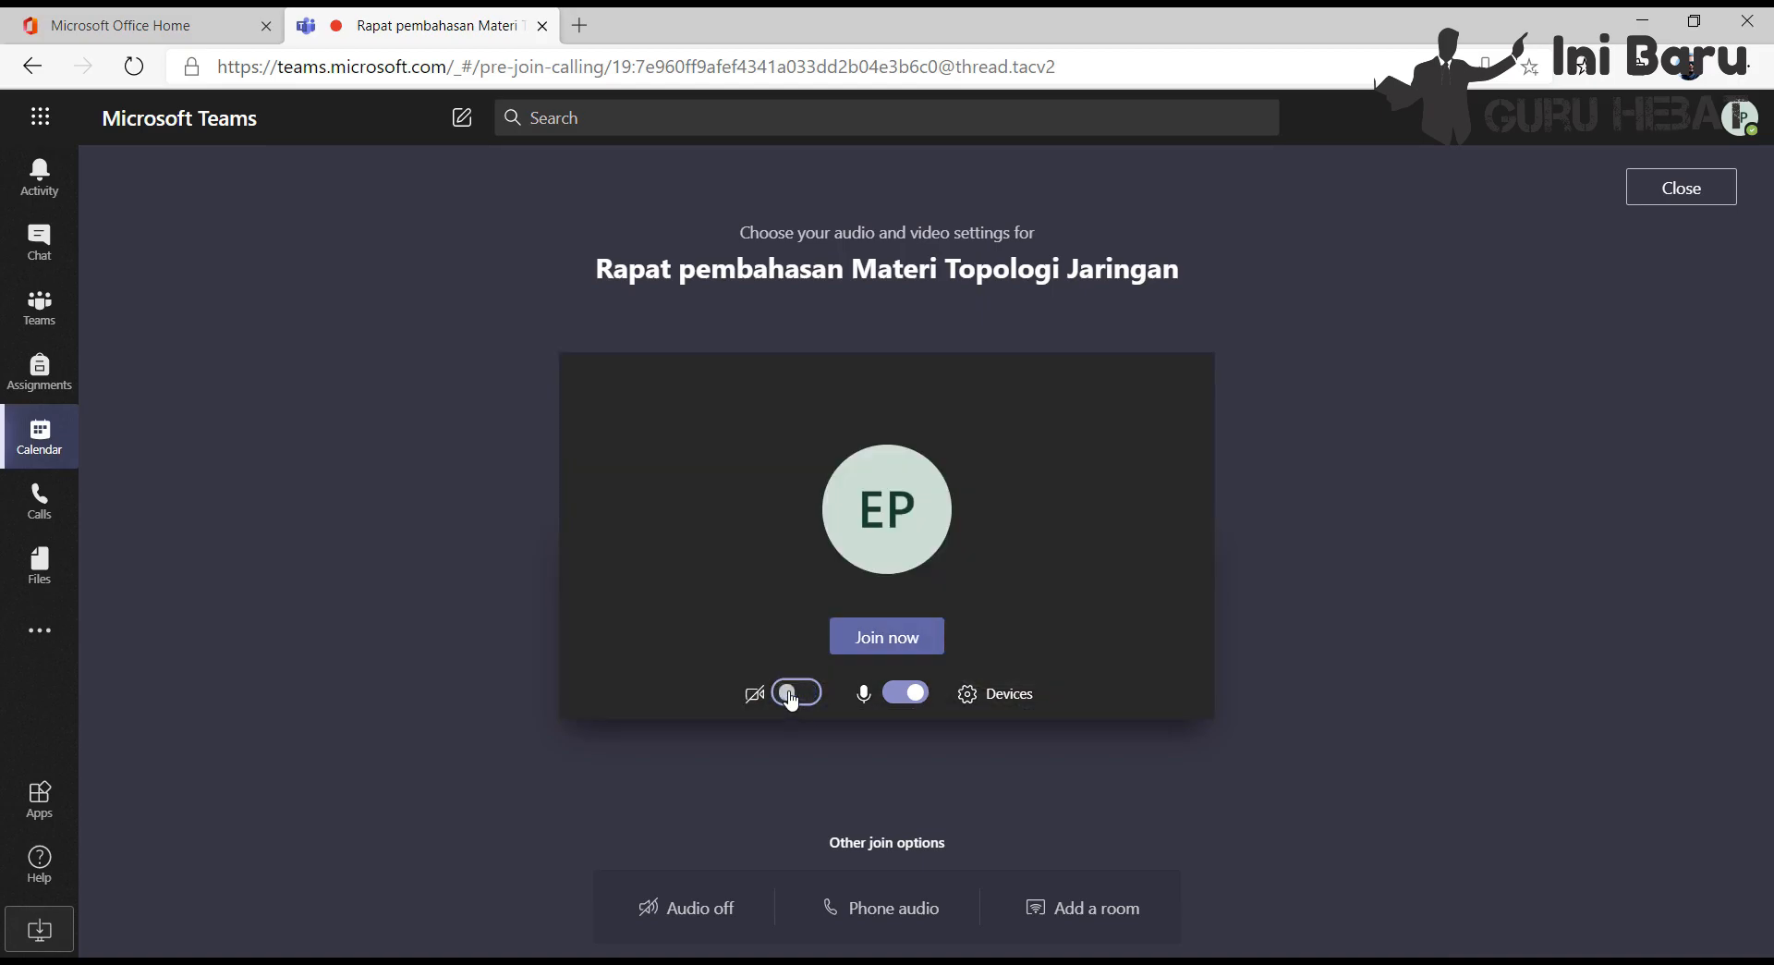
{"action": "left_click", "coordinate": [895, 698]}
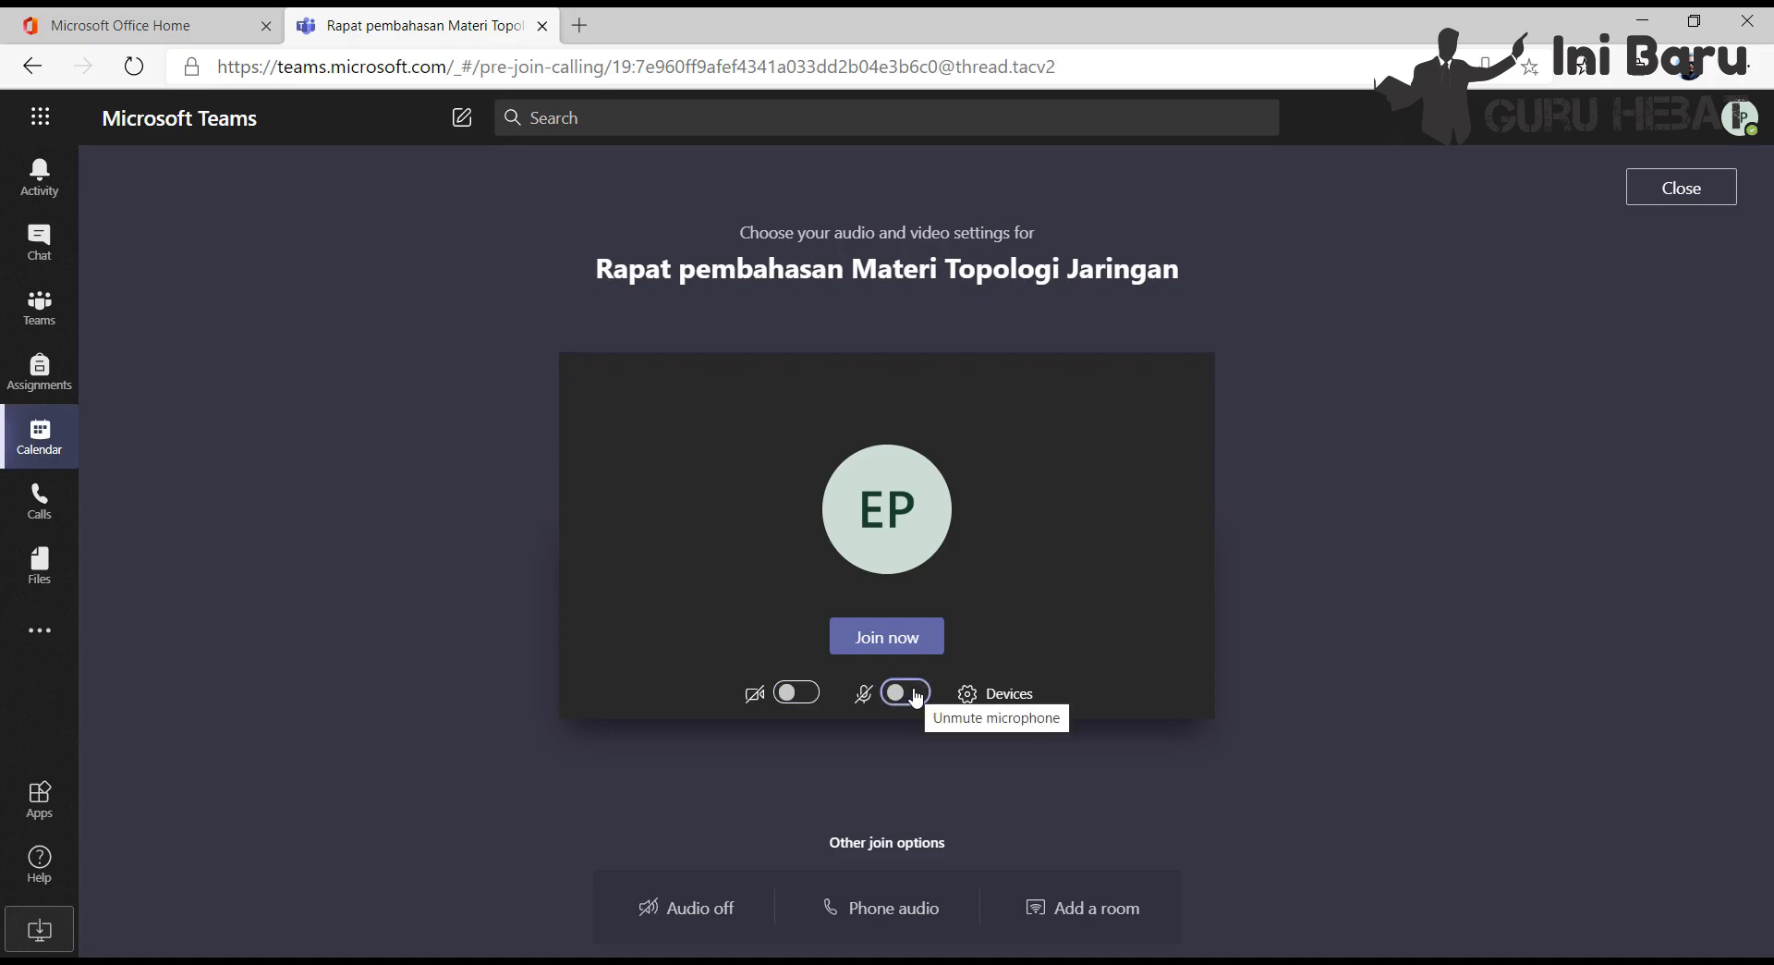
{"action": "left_click", "coordinate": [916, 697]}
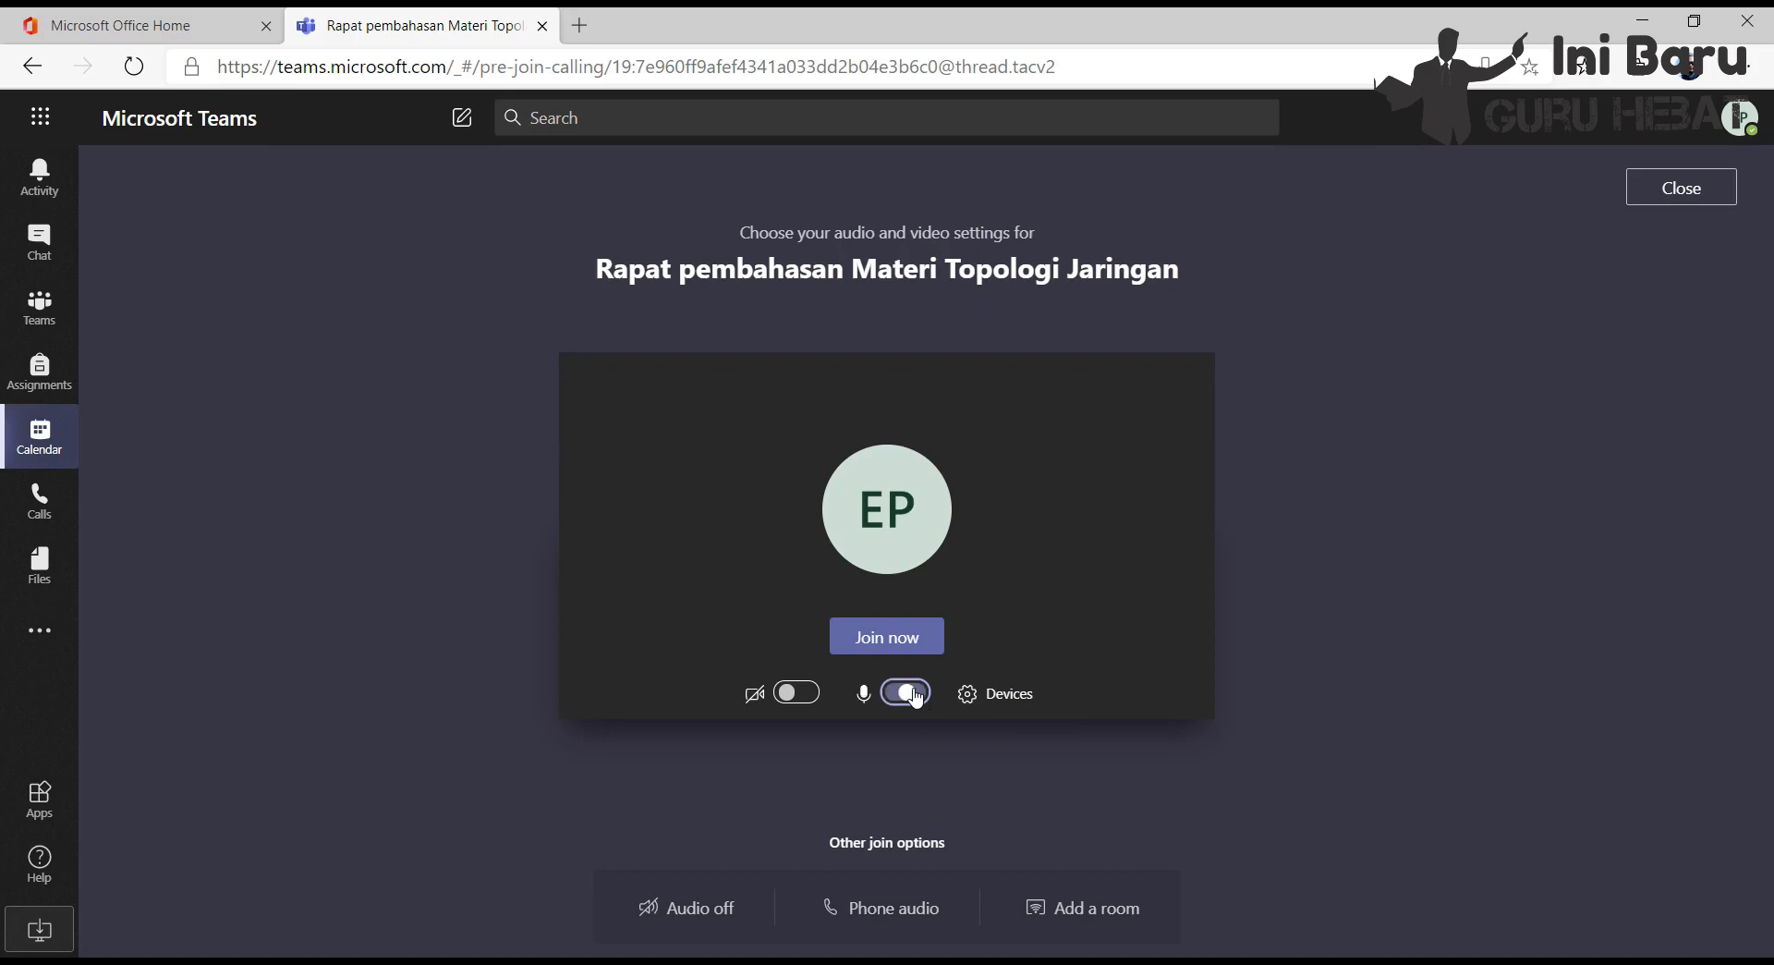
{"action": "left_click", "coordinate": [796, 695]}
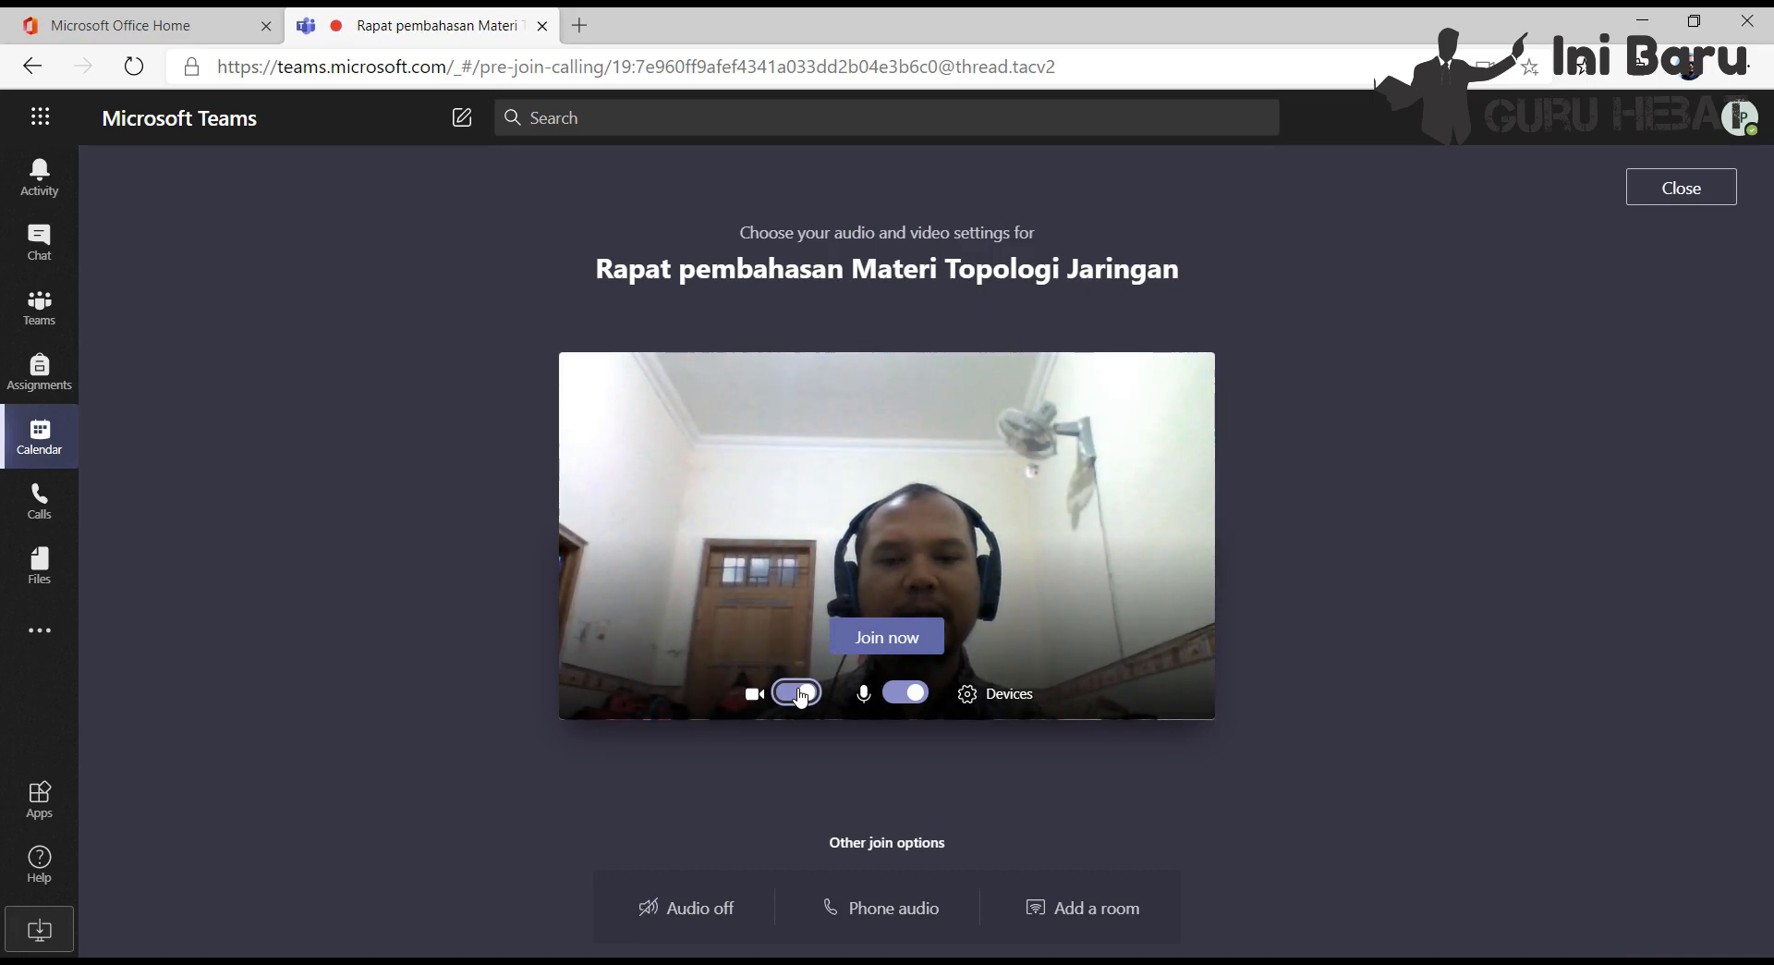
{"action": "left_click", "coordinate": [890, 653]}
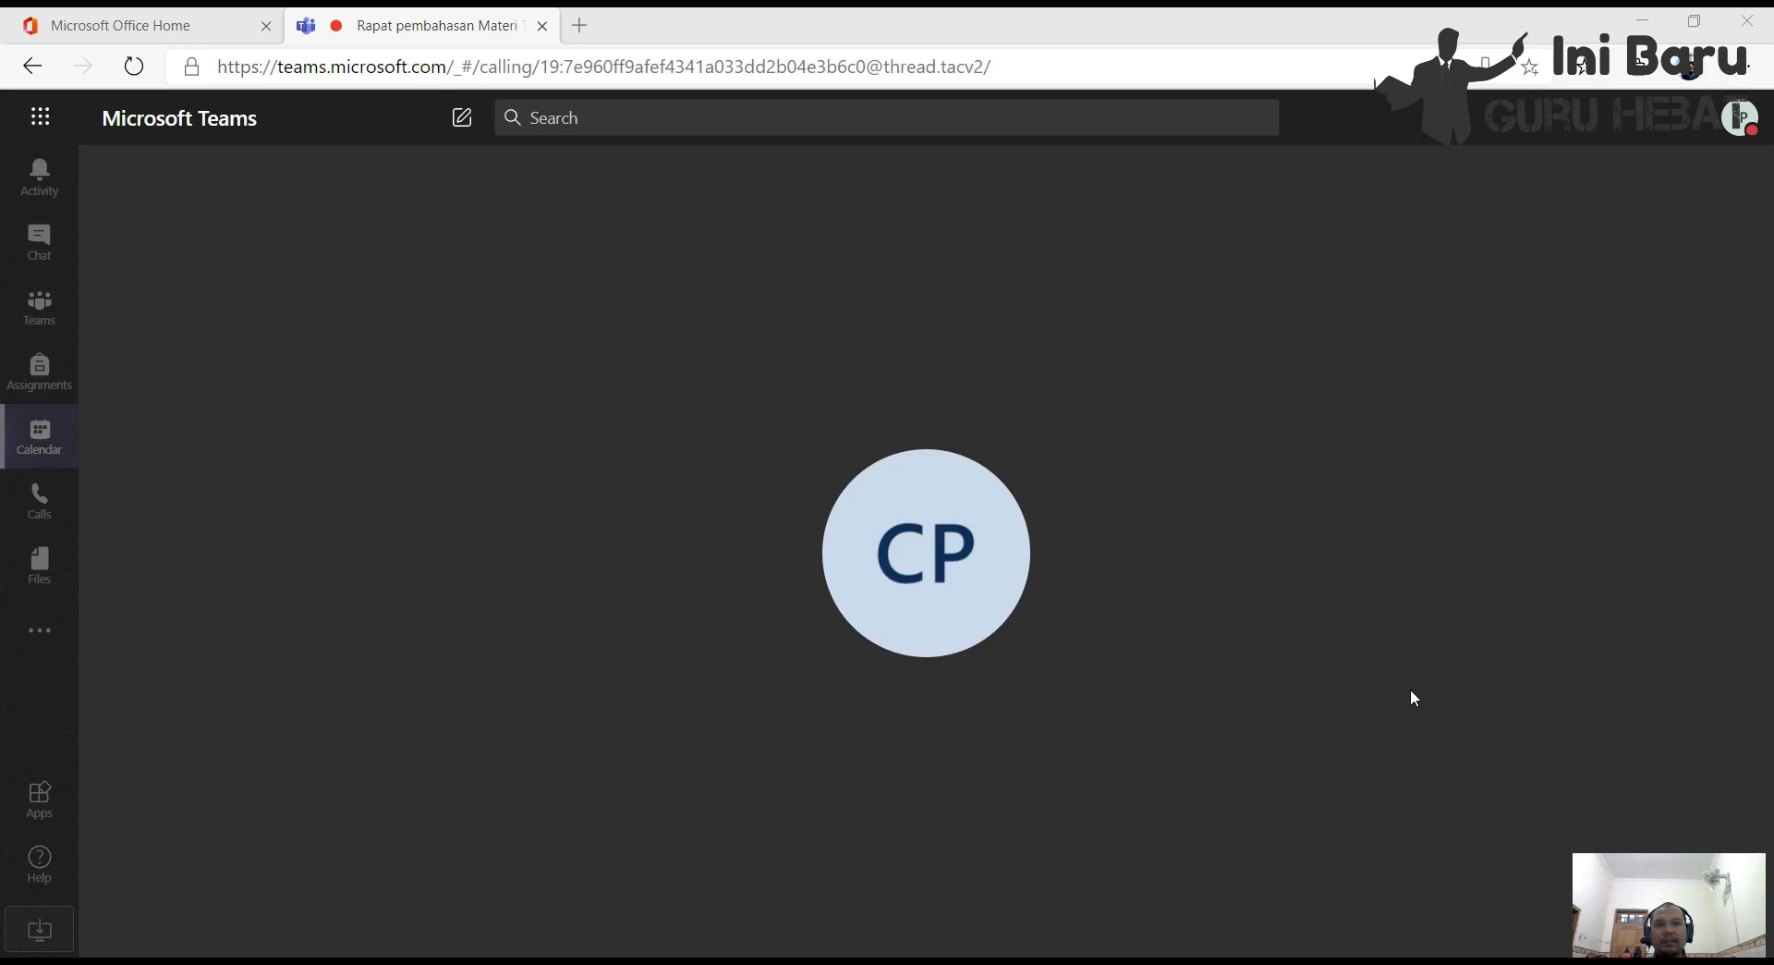
Step: Share the entire screen in the meeting and switch to the "team" presentation in PowerPoint
{"action": "mouse_move", "coordinate": [1214, 847]}
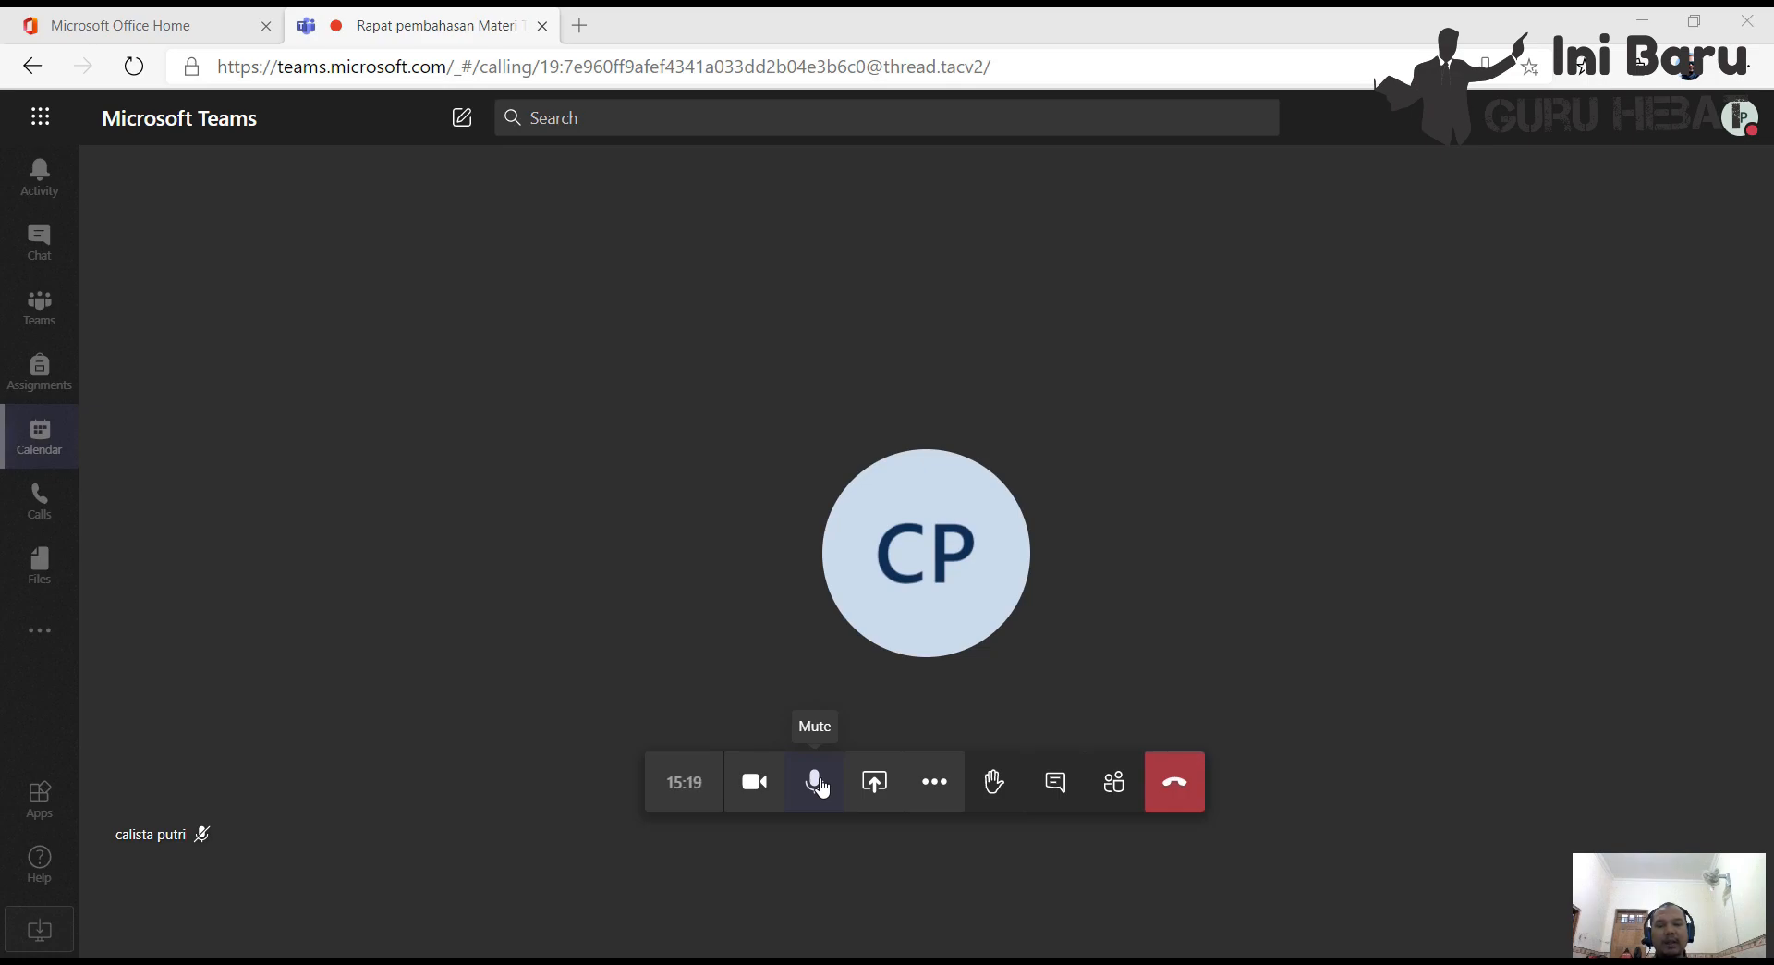
{"action": "left_click", "coordinate": [875, 790]}
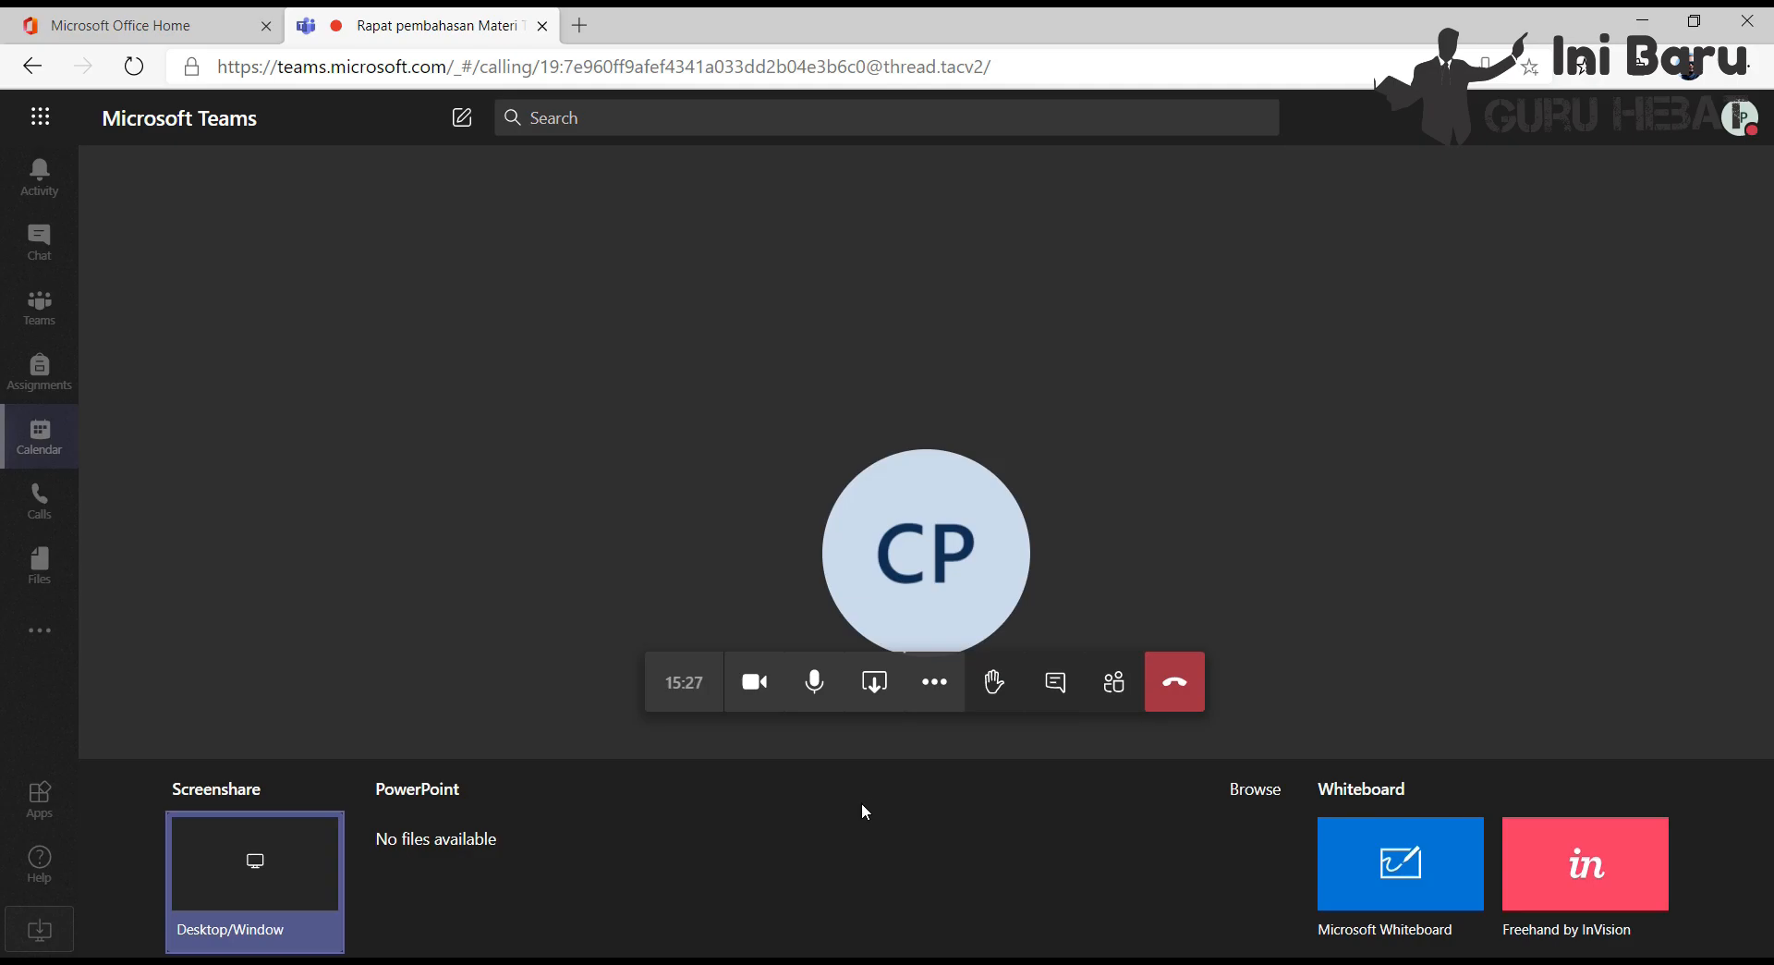
{"action": "left_click", "coordinate": [271, 882]}
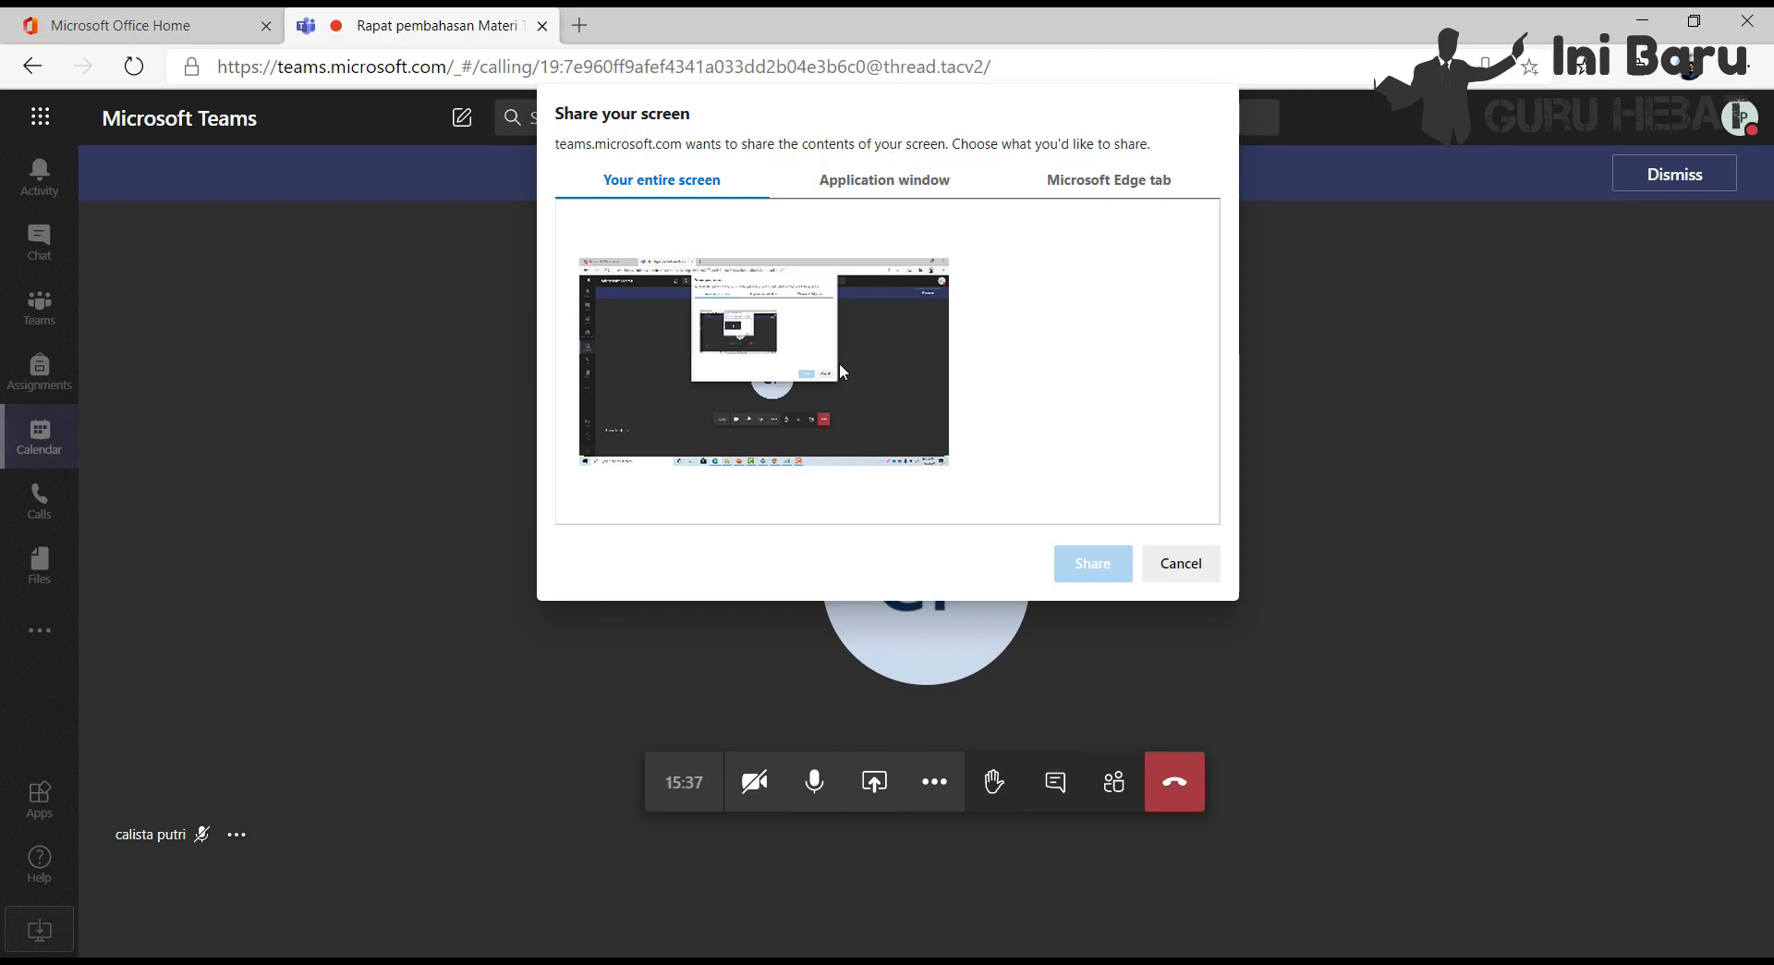
{"action": "left_click", "coordinate": [839, 362]}
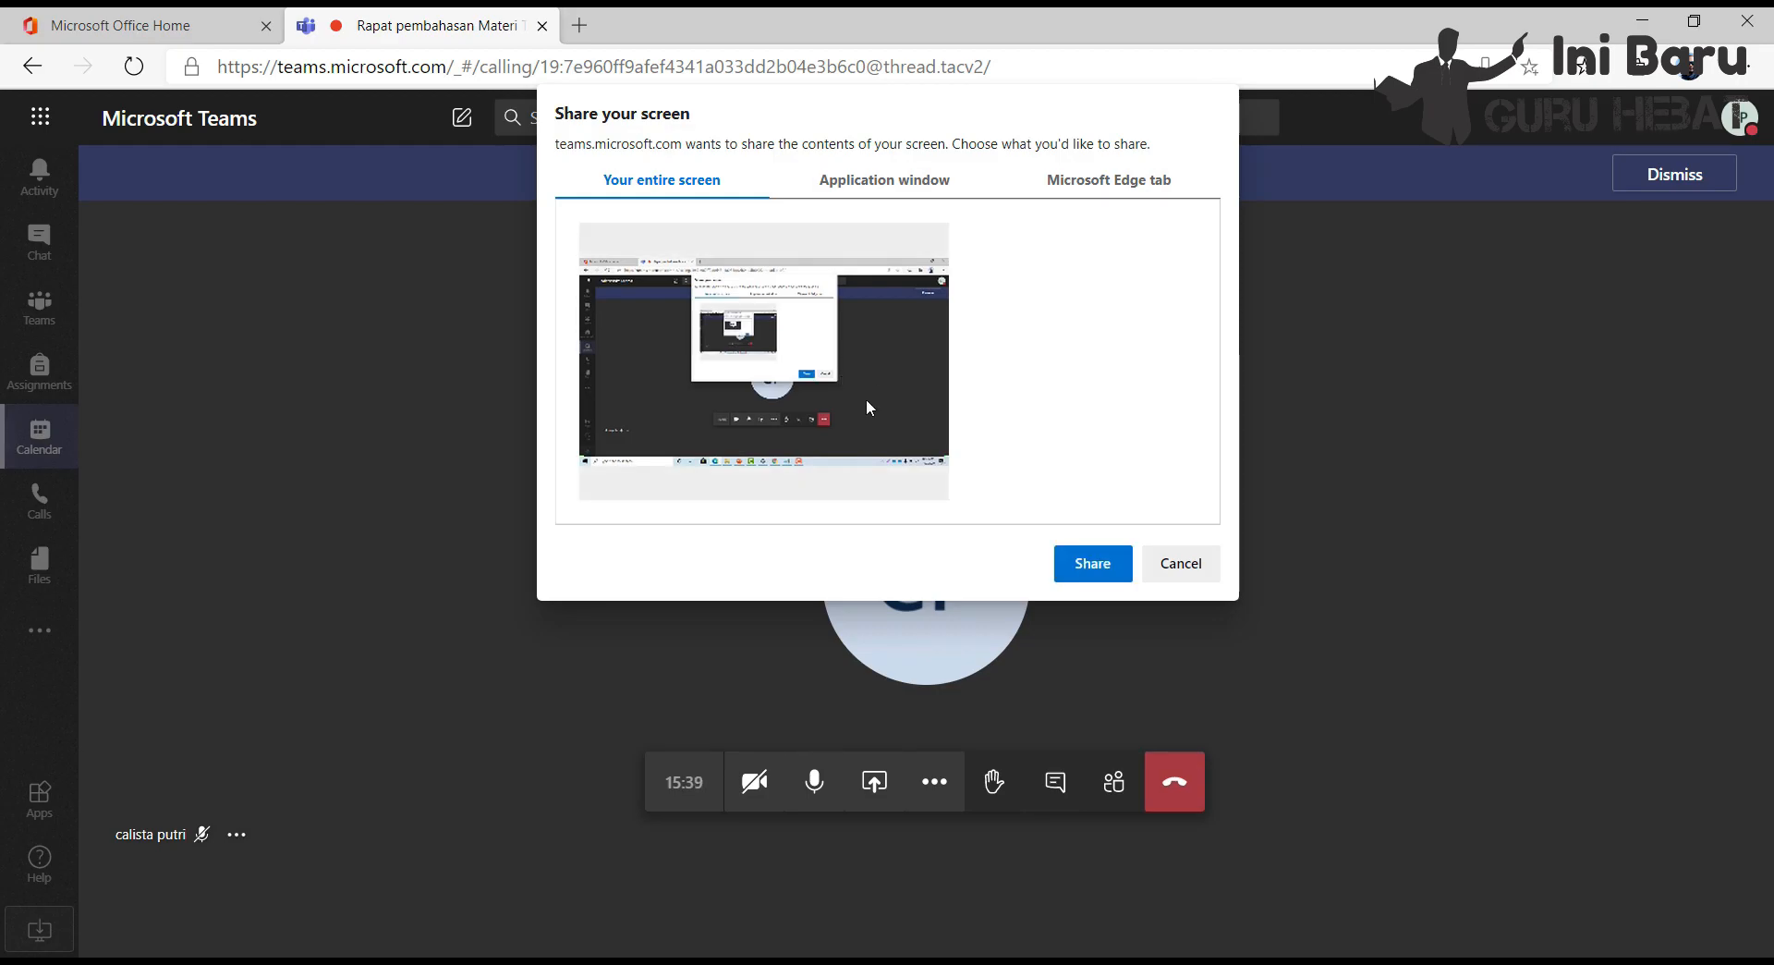
{"action": "left_click", "coordinate": [1093, 565]}
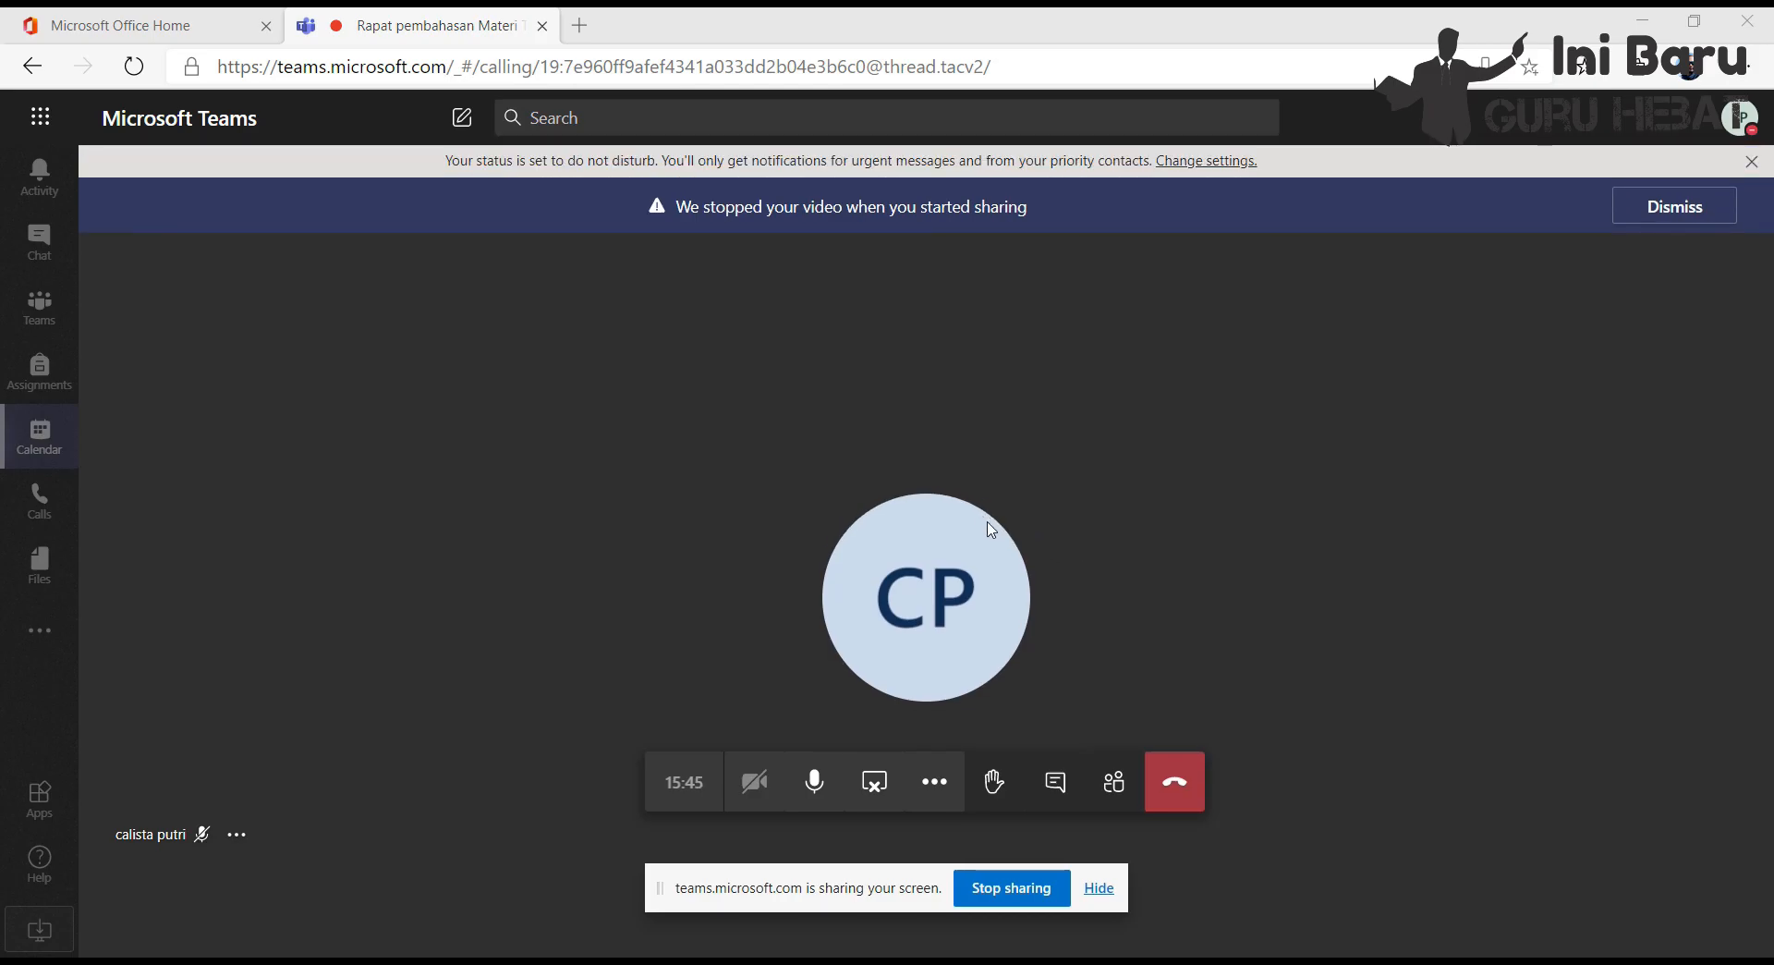
{"action": "mouse_move", "coordinate": [988, 522]}
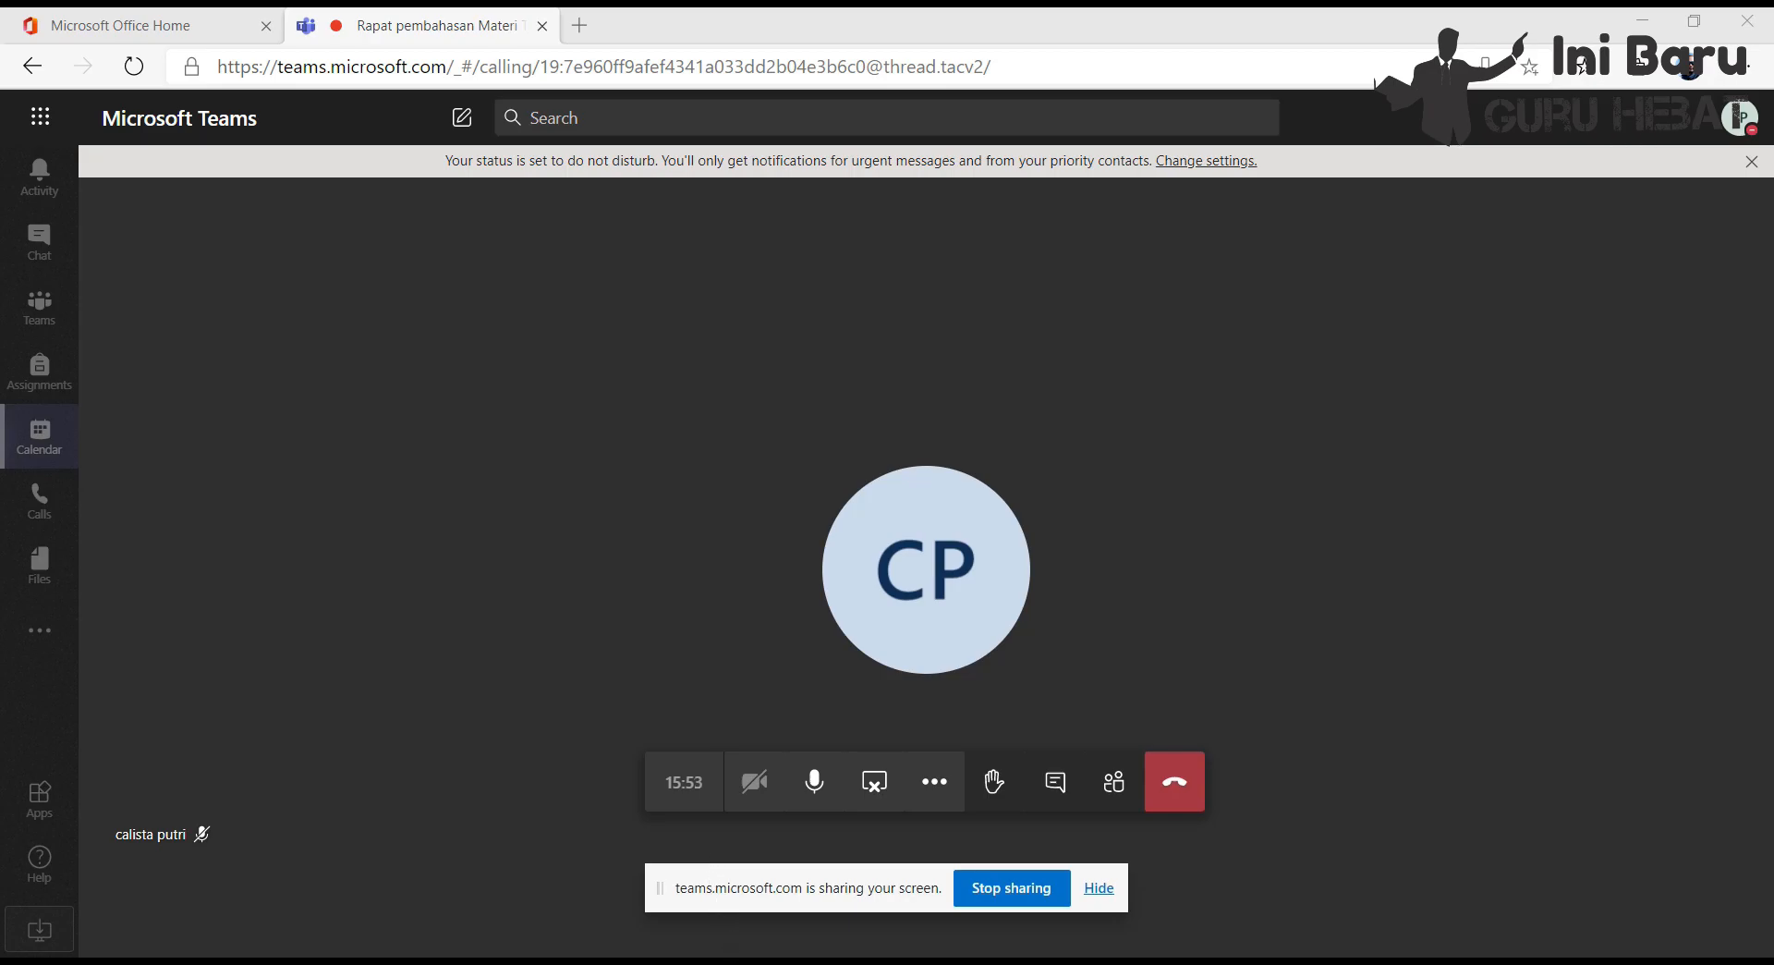
{"action": "left_click", "coordinate": [769, 961]}
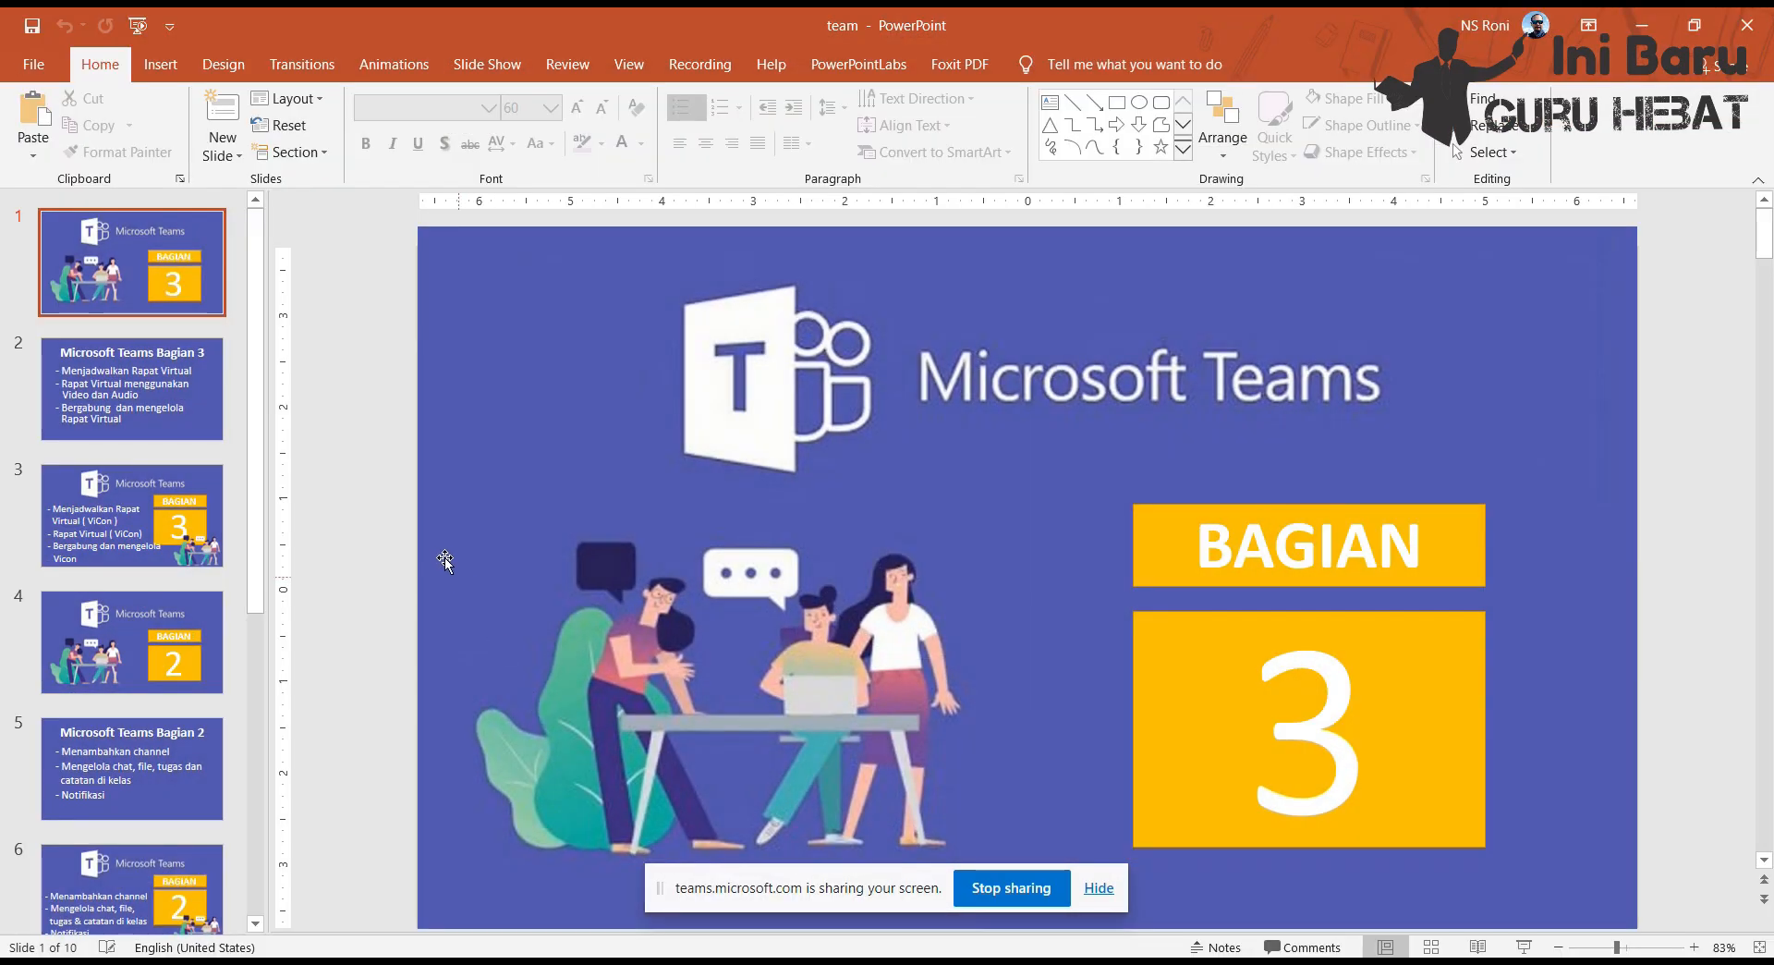
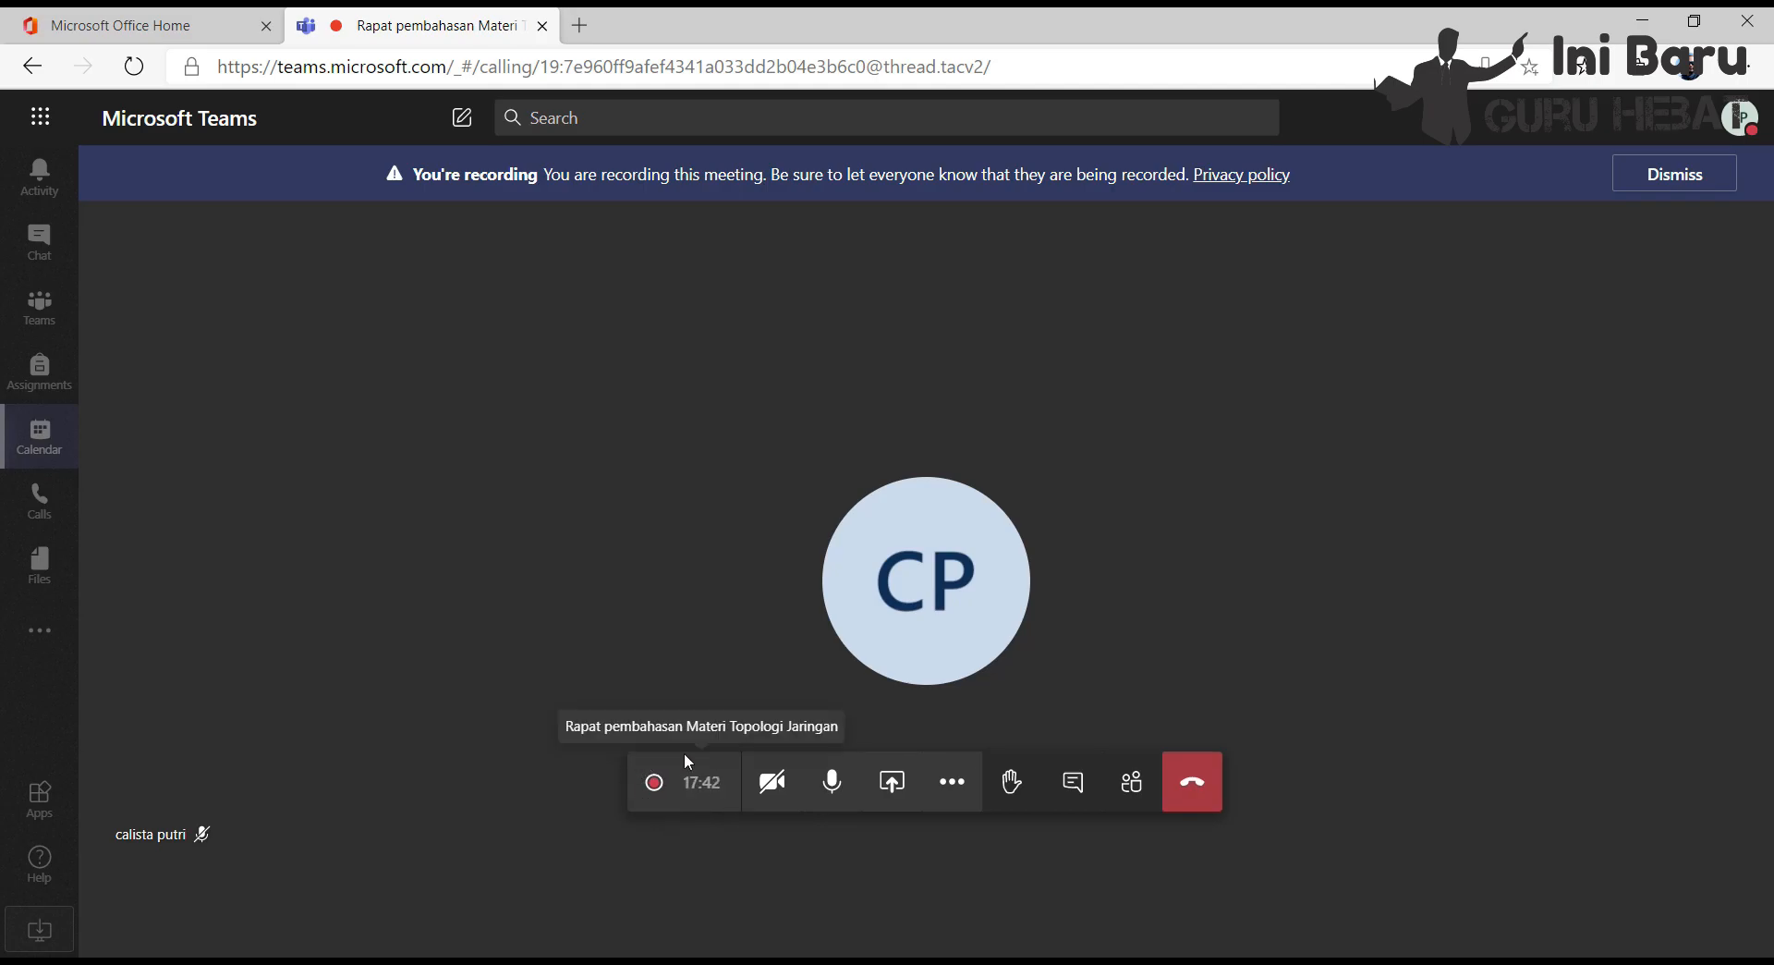
Step: Stop recording the meeting and confirm it
{"action": "left_click", "coordinate": [952, 783]}
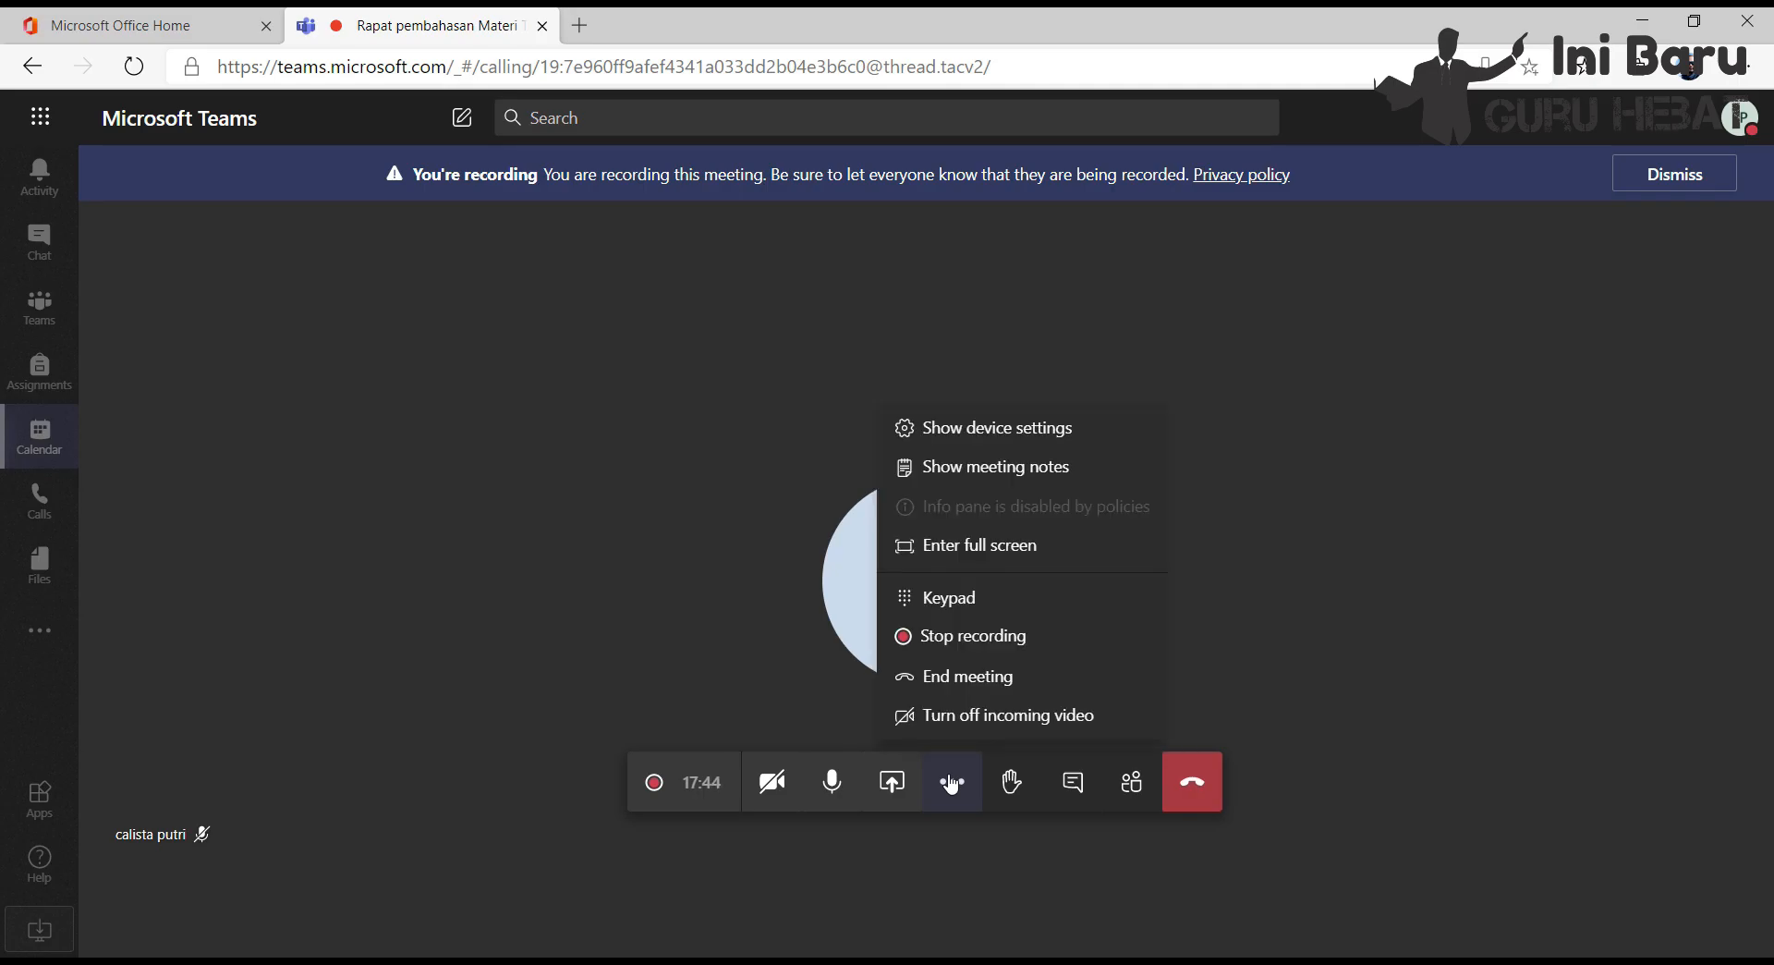
{"action": "left_click", "coordinate": [1032, 642]}
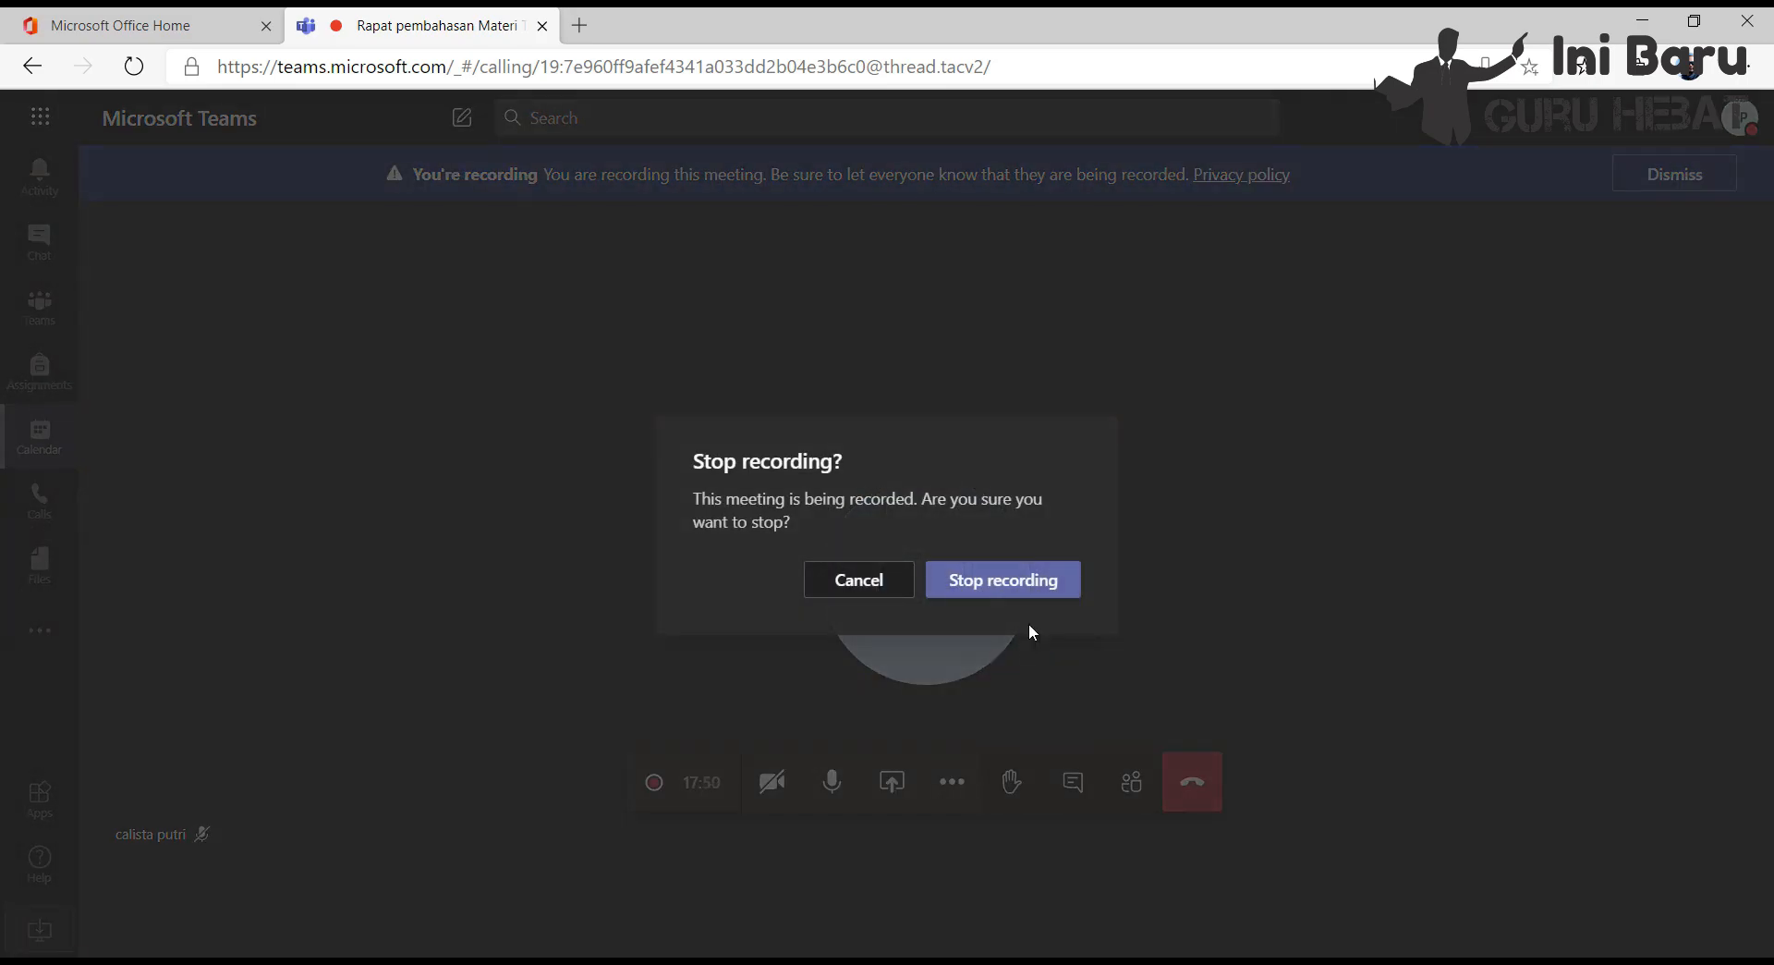
{"action": "left_click", "coordinate": [1024, 582]}
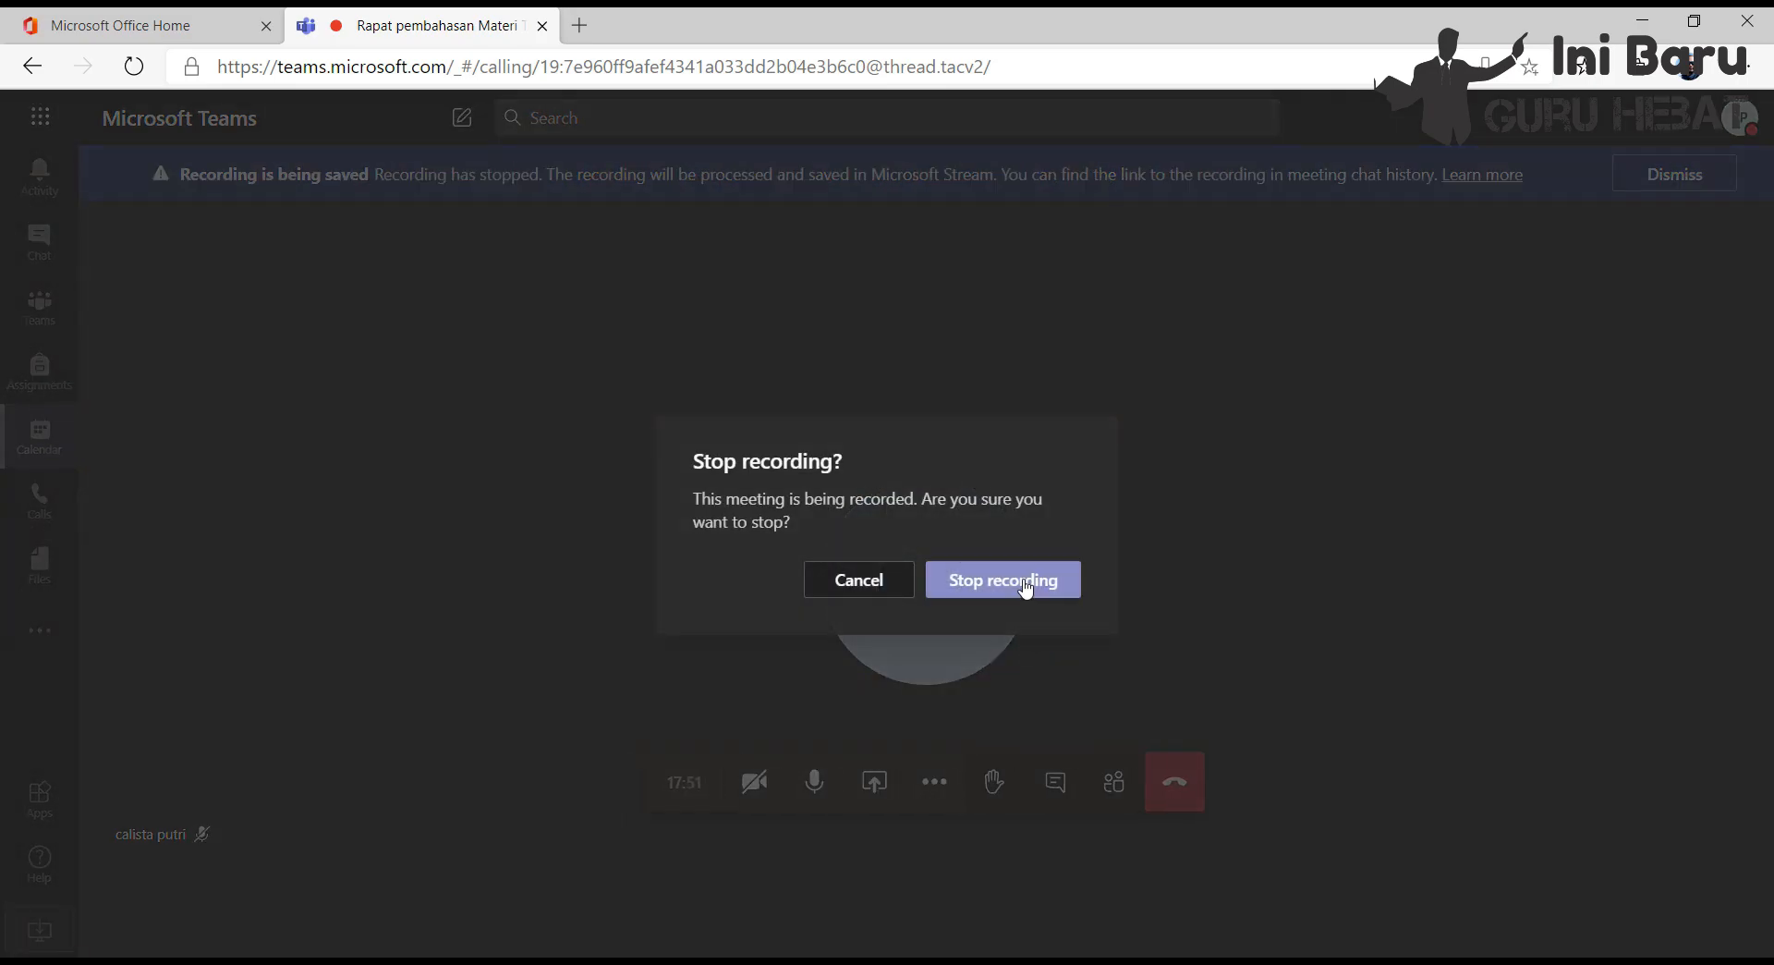
{"action": "mouse_move", "coordinate": [1022, 588]}
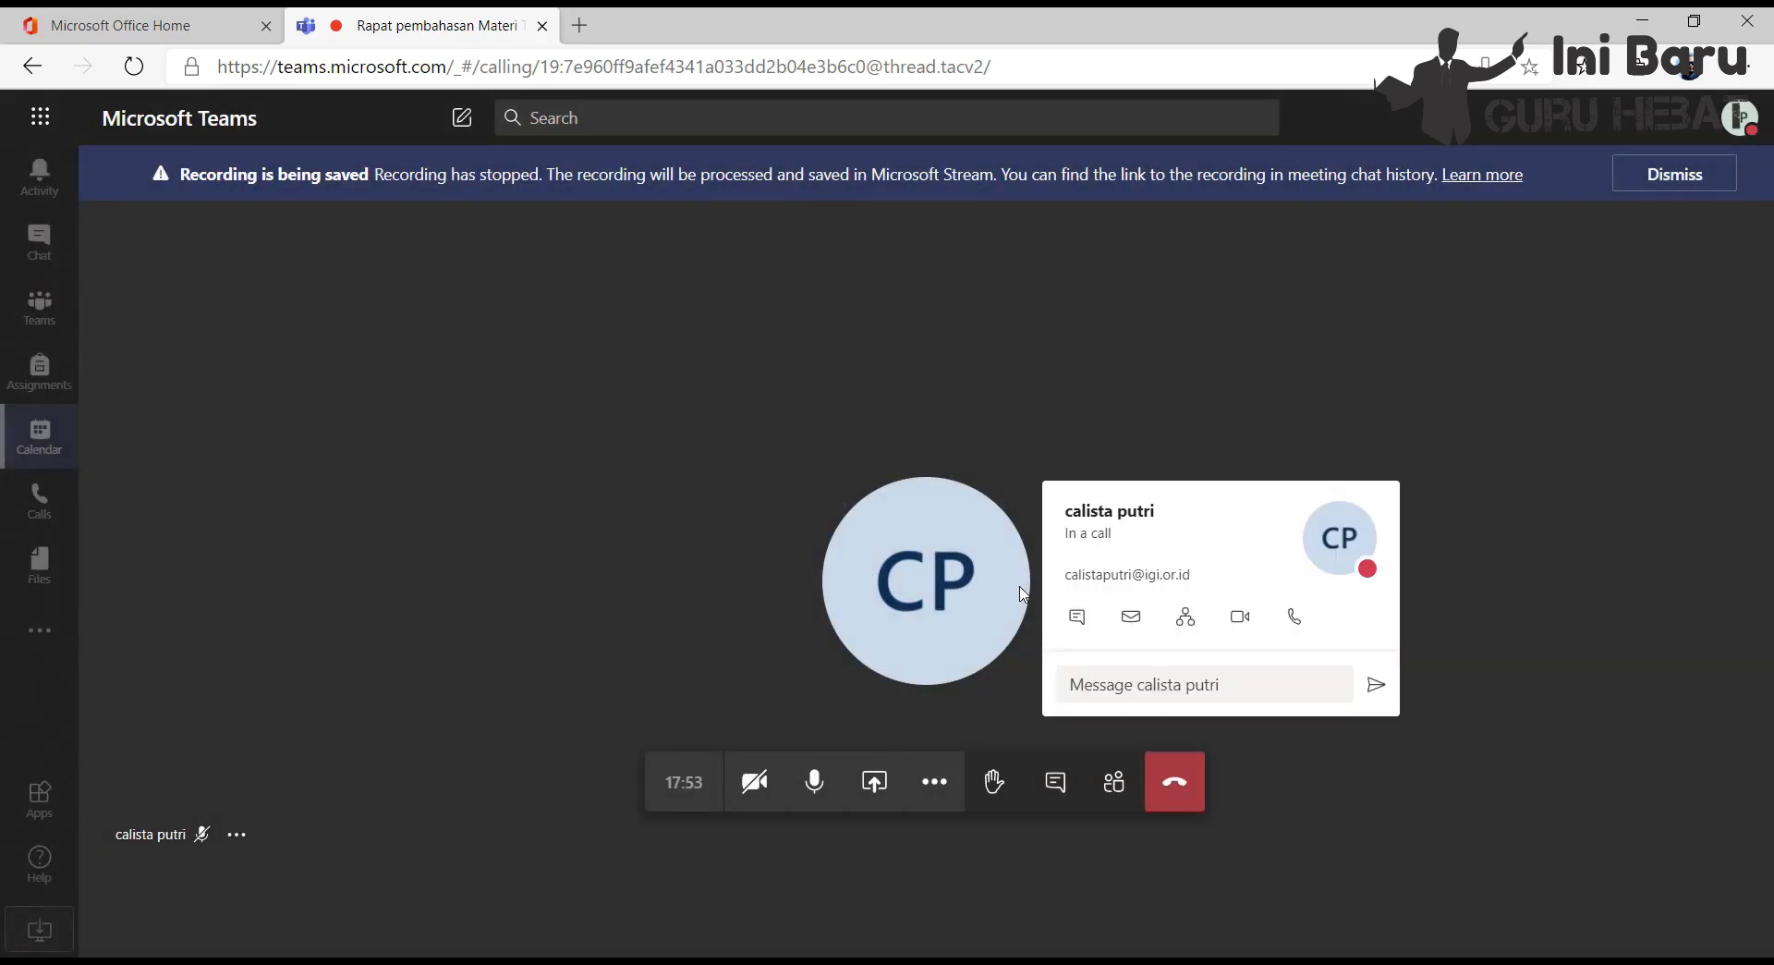
Step: Raise a hand in the meeting and send "hallo" in the meeting chat
{"action": "left_click", "coordinate": [936, 782]}
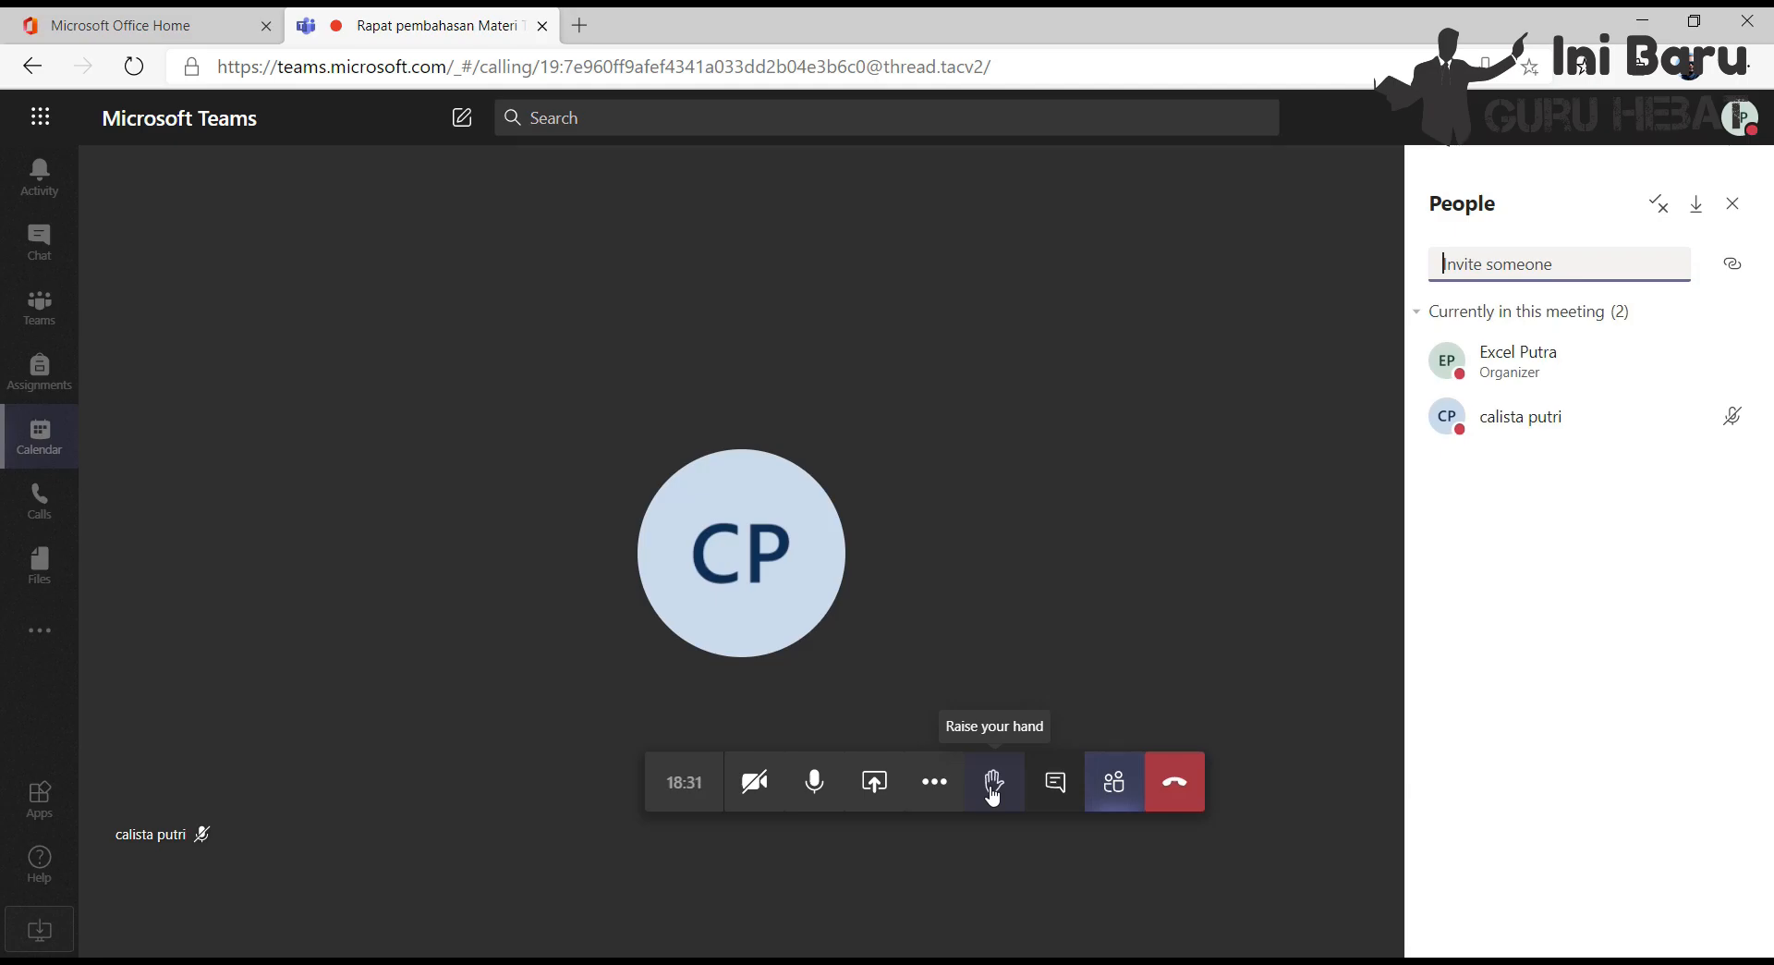
{"action": "left_click", "coordinate": [993, 793]}
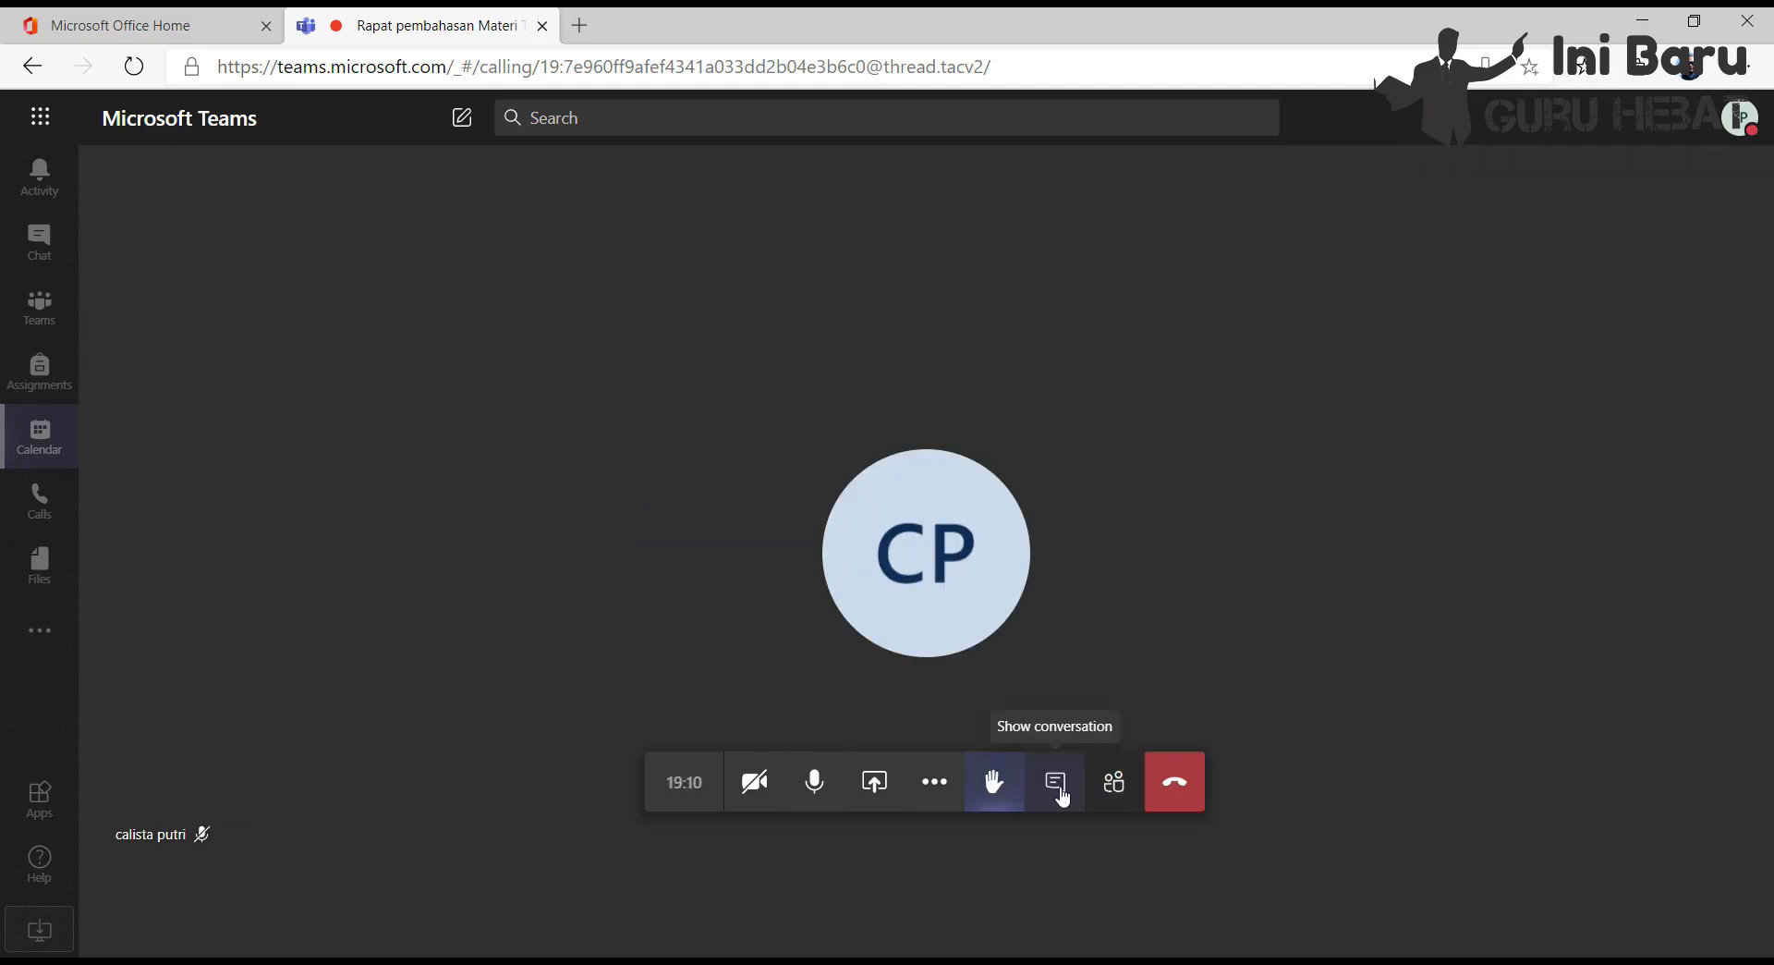
{"action": "left_click", "coordinate": [1056, 785]}
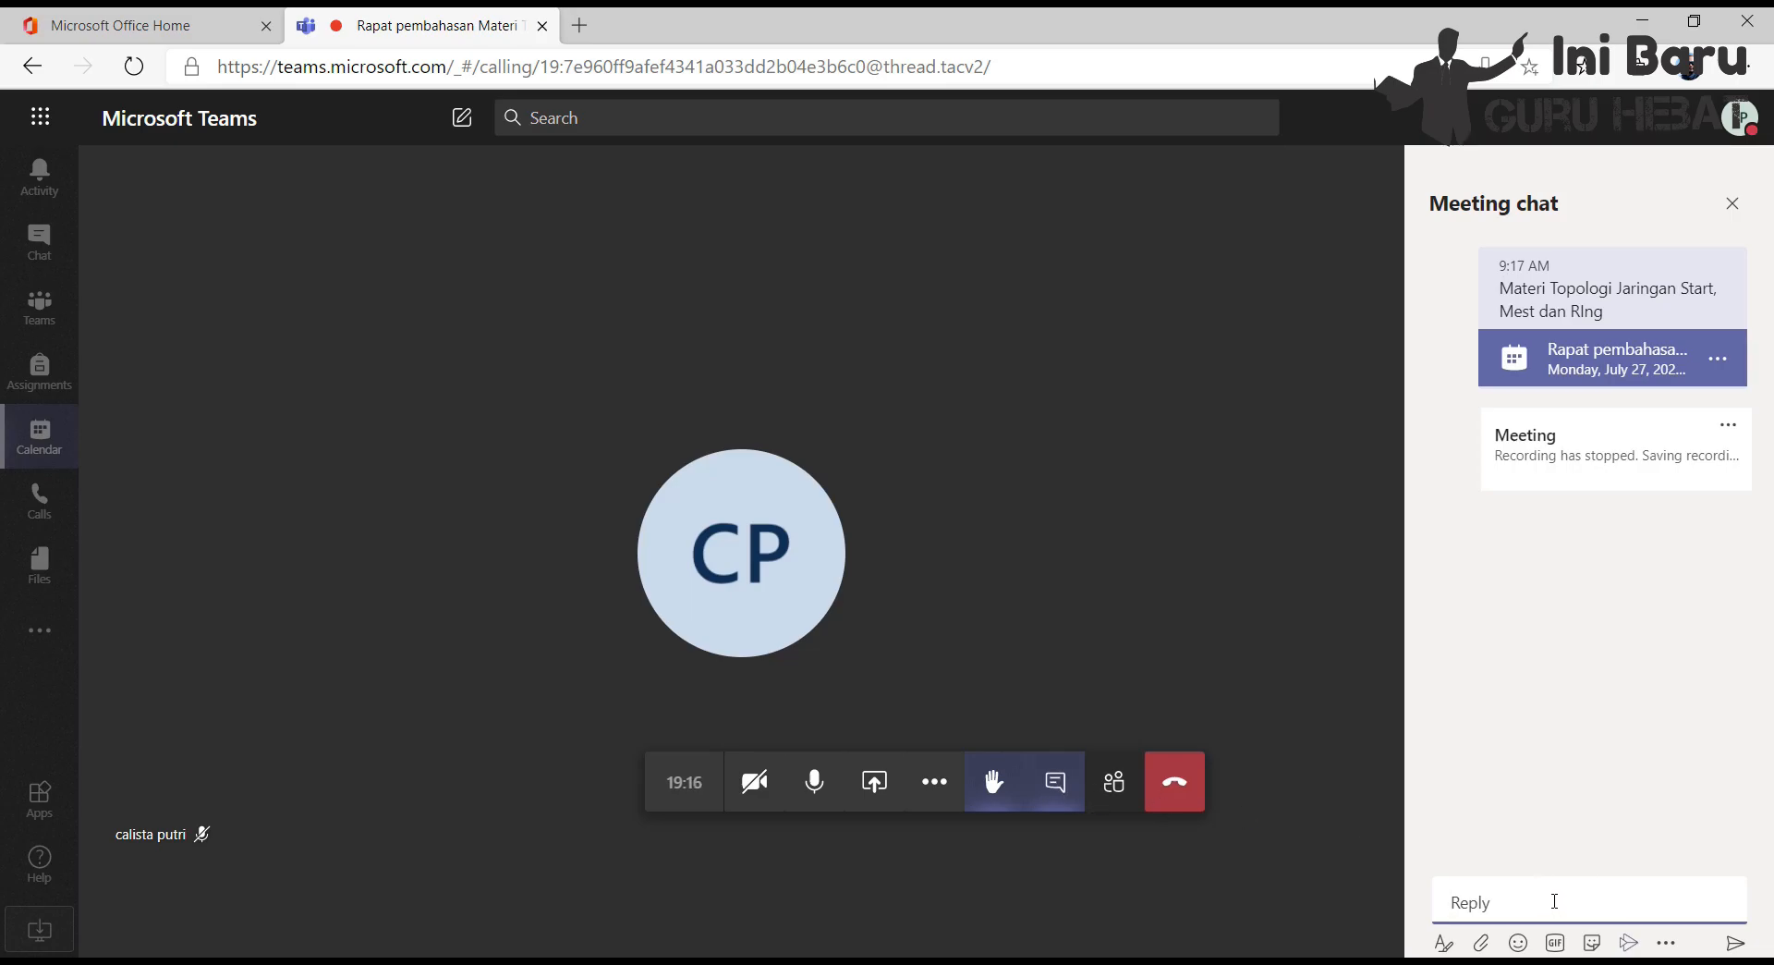
{"action": "type", "text": "ha"}
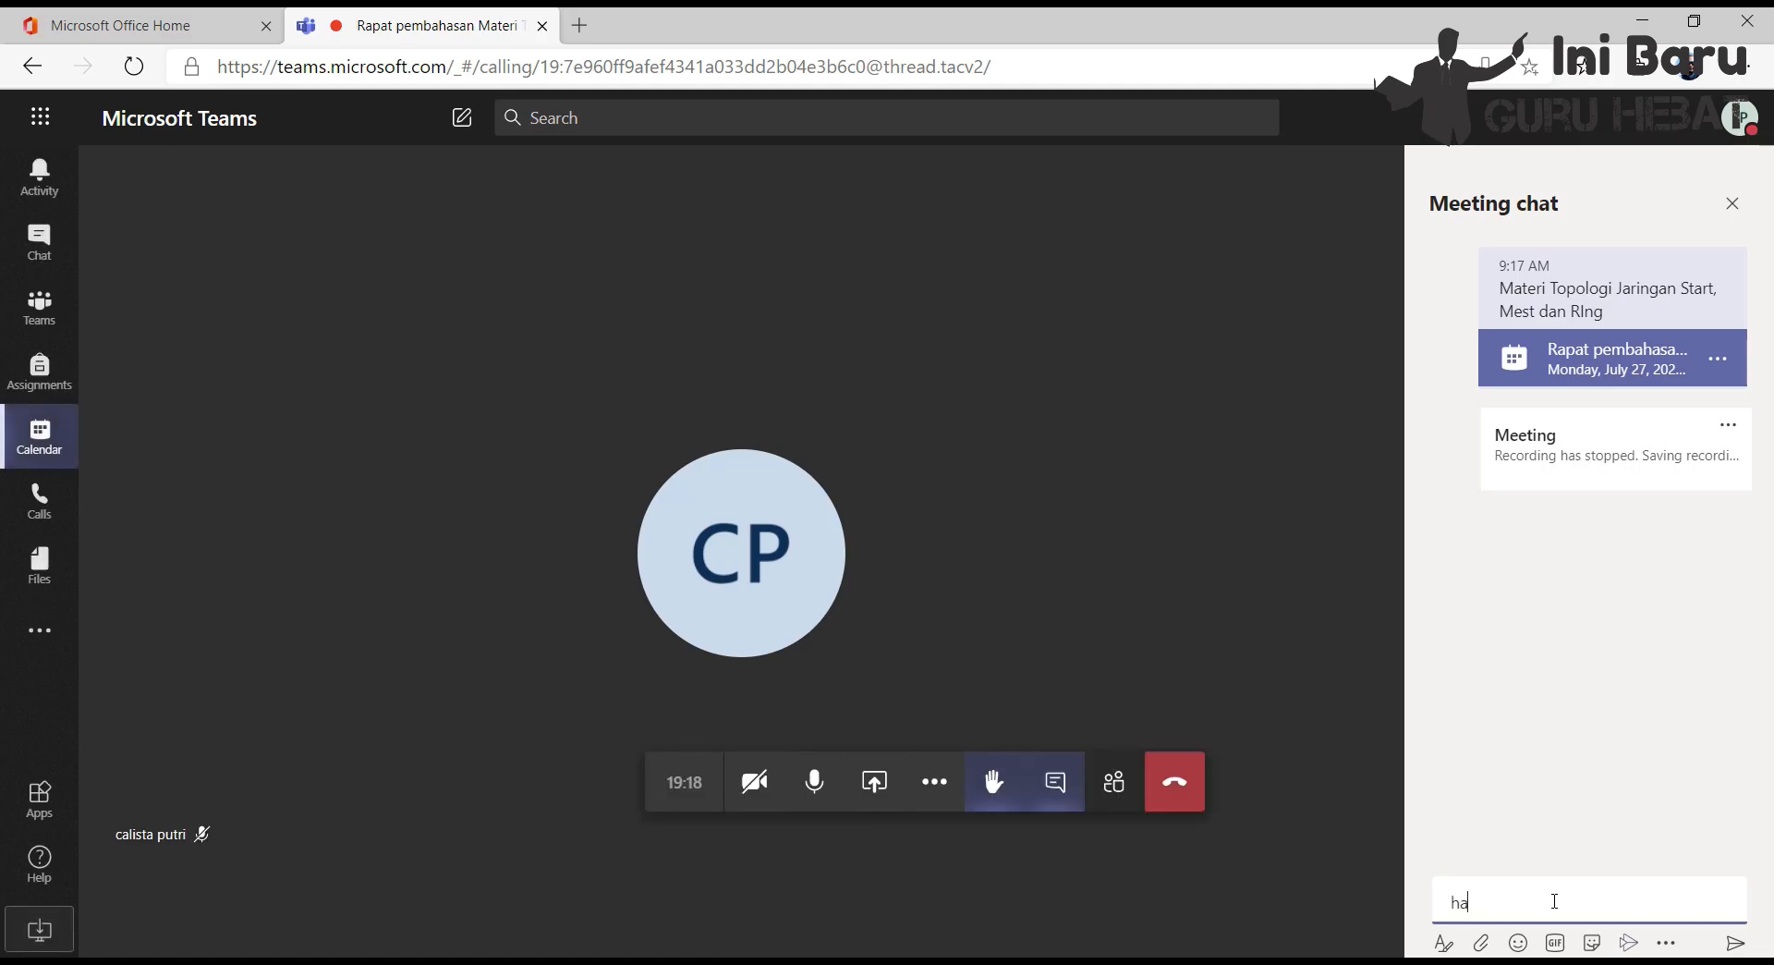
{"action": "type", "text": "llo"}
{"action": "key", "text": "Return"}
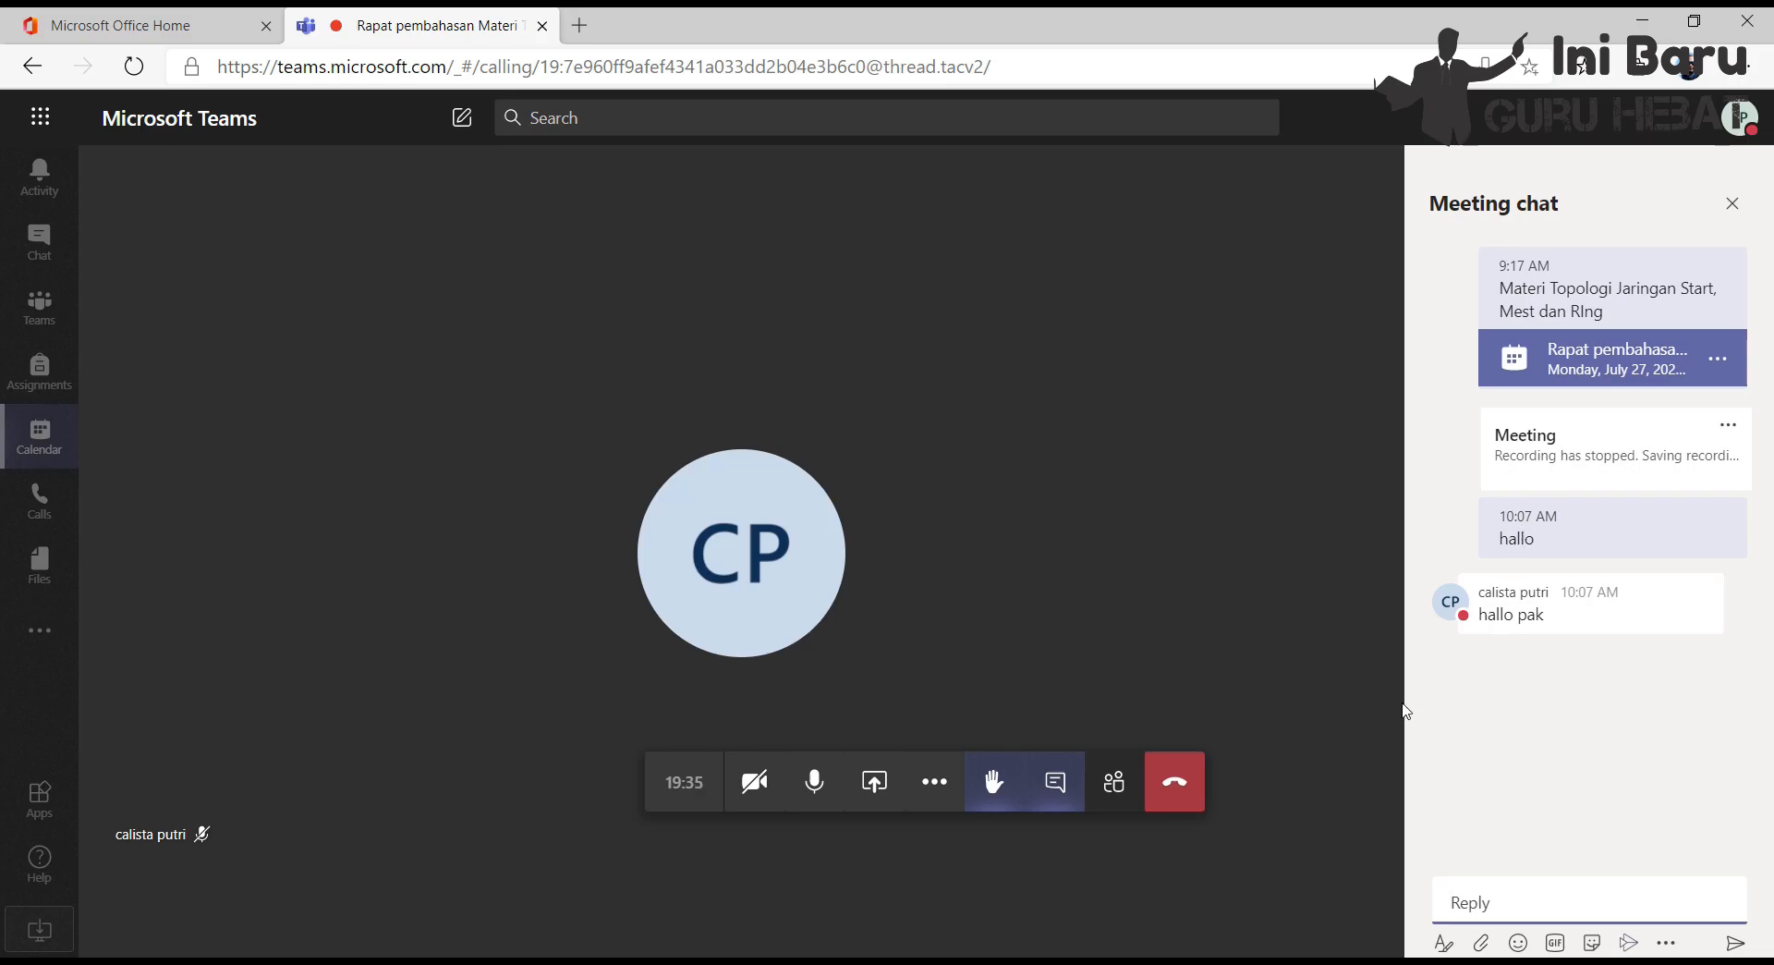
Step: Download the meeting's attendance list from the participant list and open the file in Excel
{"action": "left_click", "coordinate": [1115, 784]}
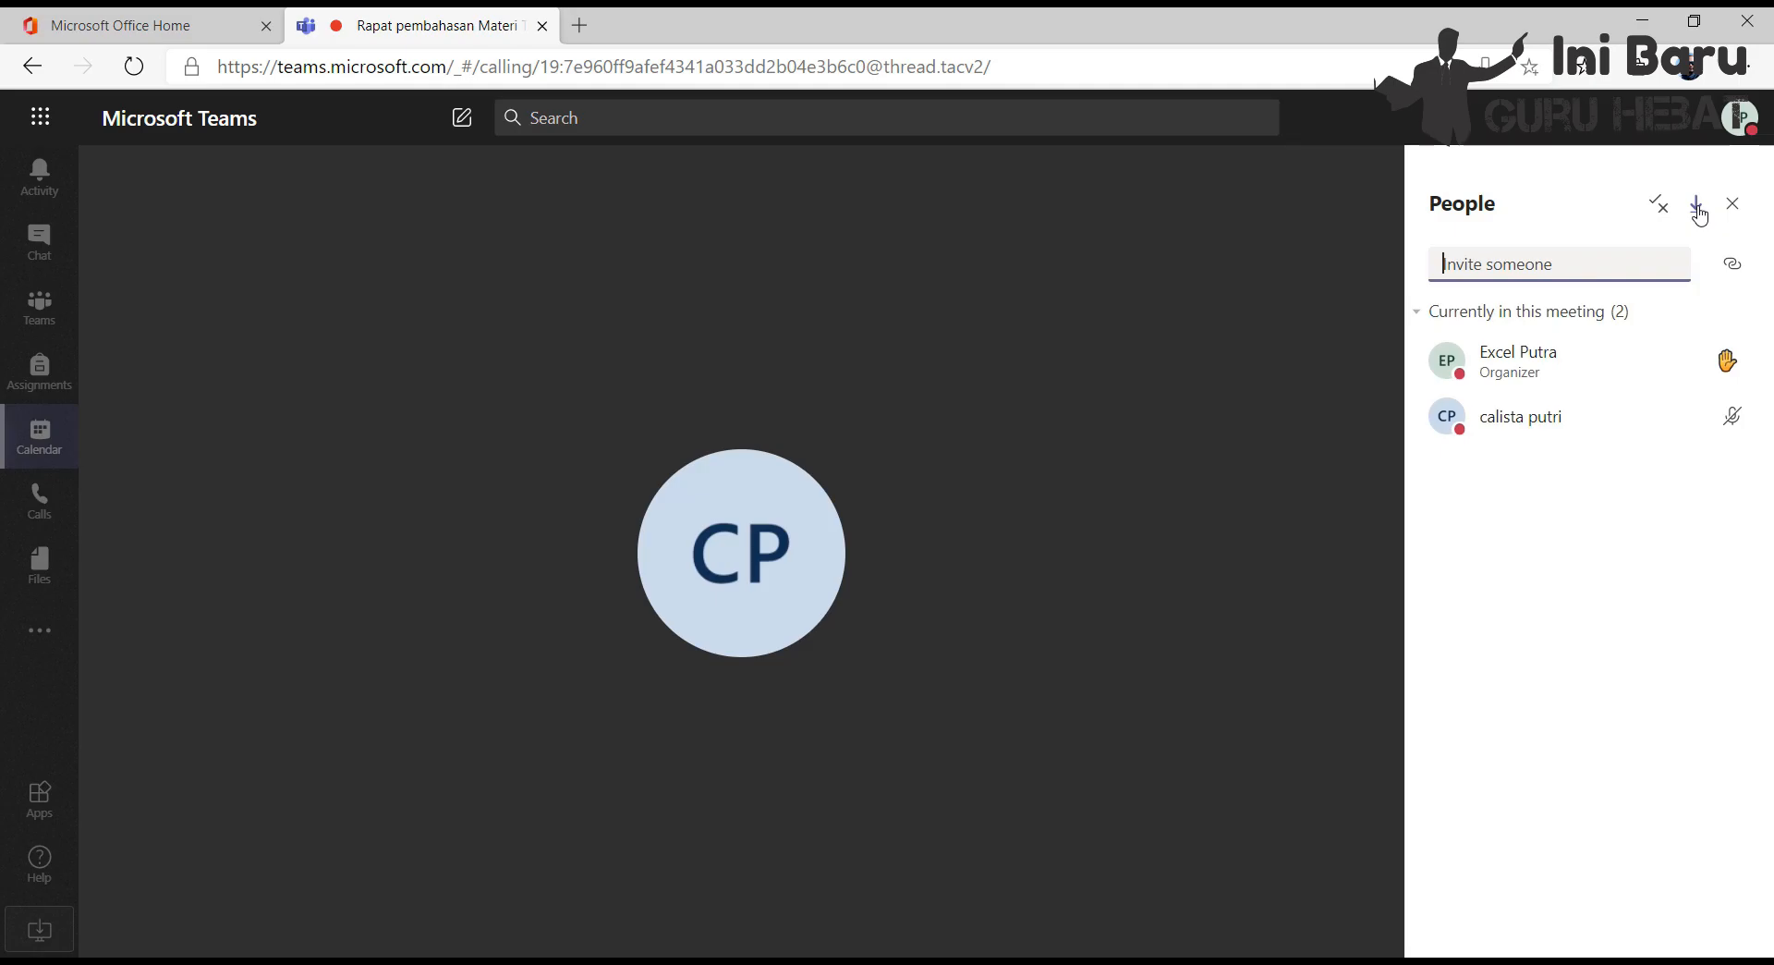
{"action": "left_click", "coordinate": [1699, 206]}
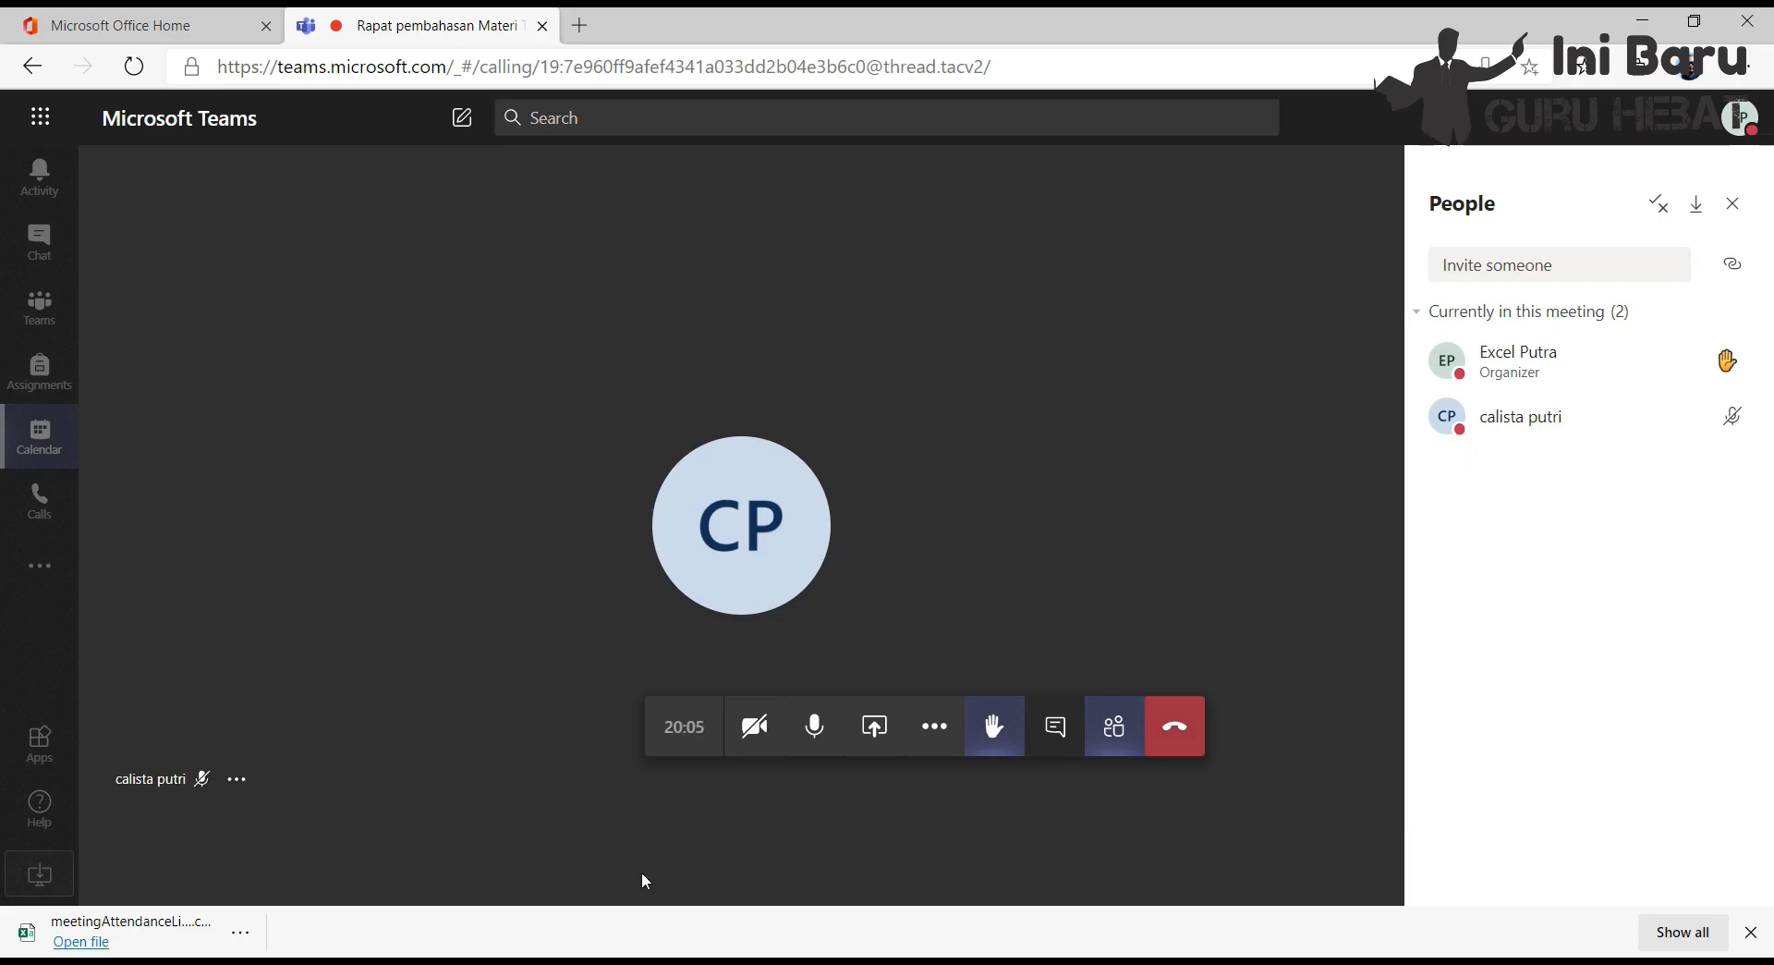
{"action": "left_click", "coordinate": [83, 942]}
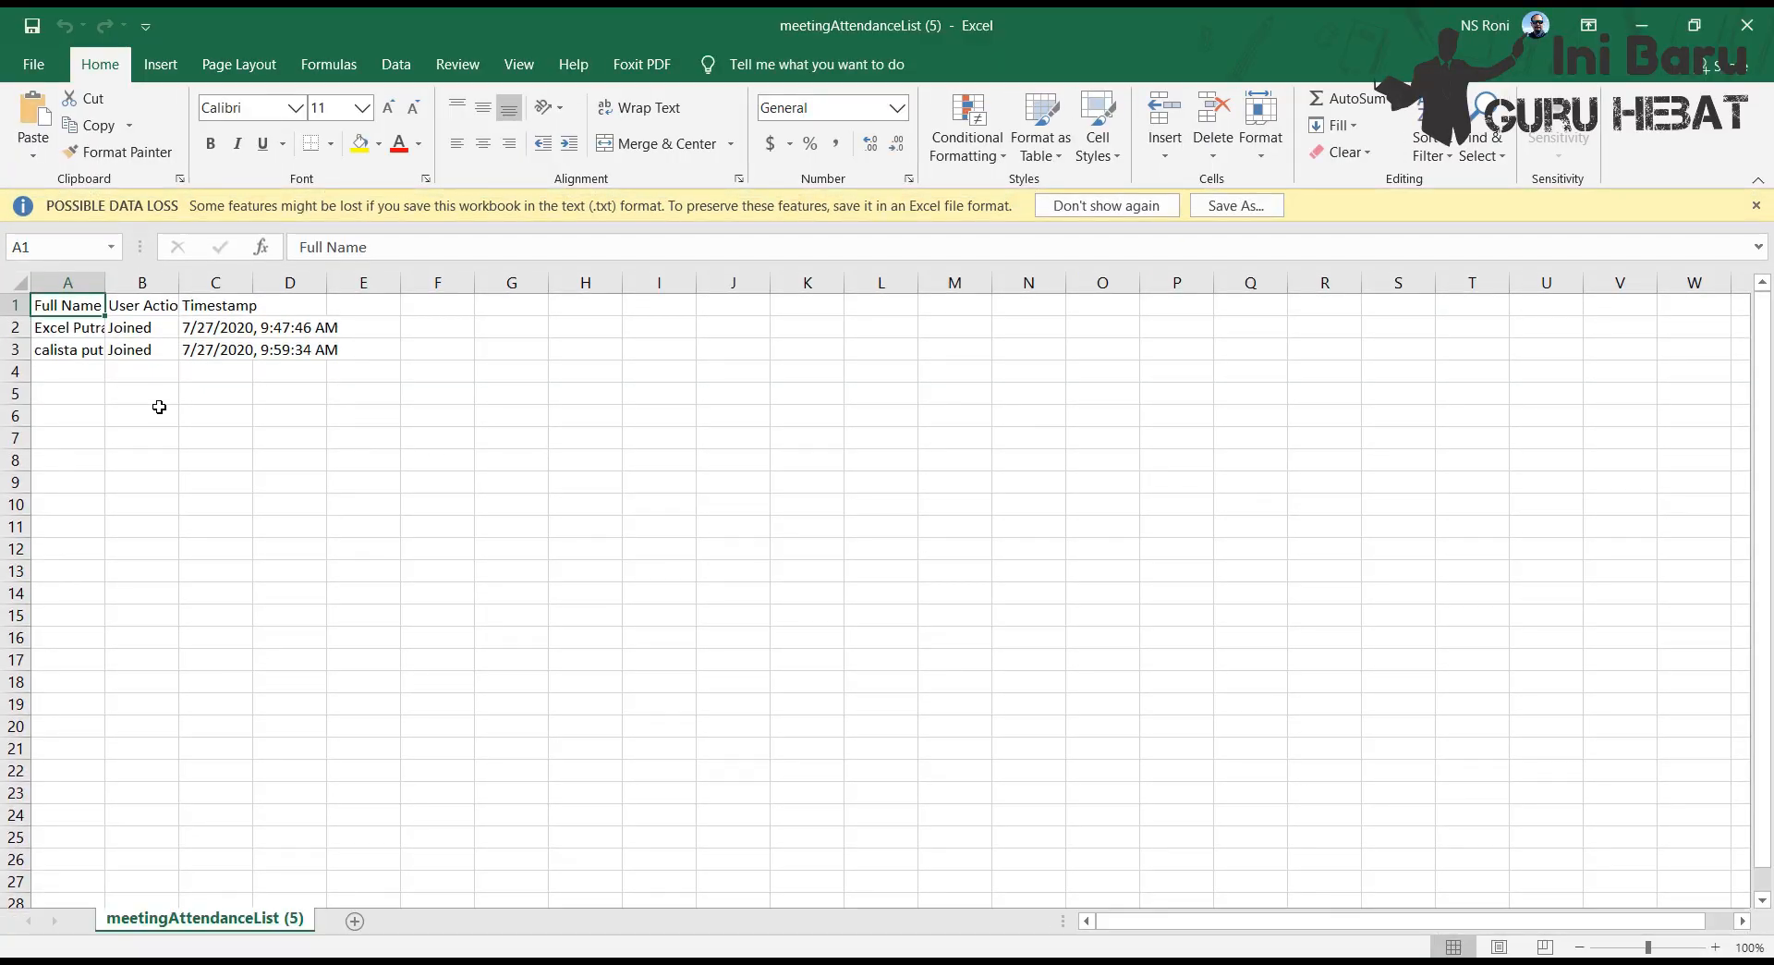
Step: Widen the Full Name column to check the attendees' names and dismiss the possible data loss notice
{"action": "left_click", "coordinate": [159, 407]}
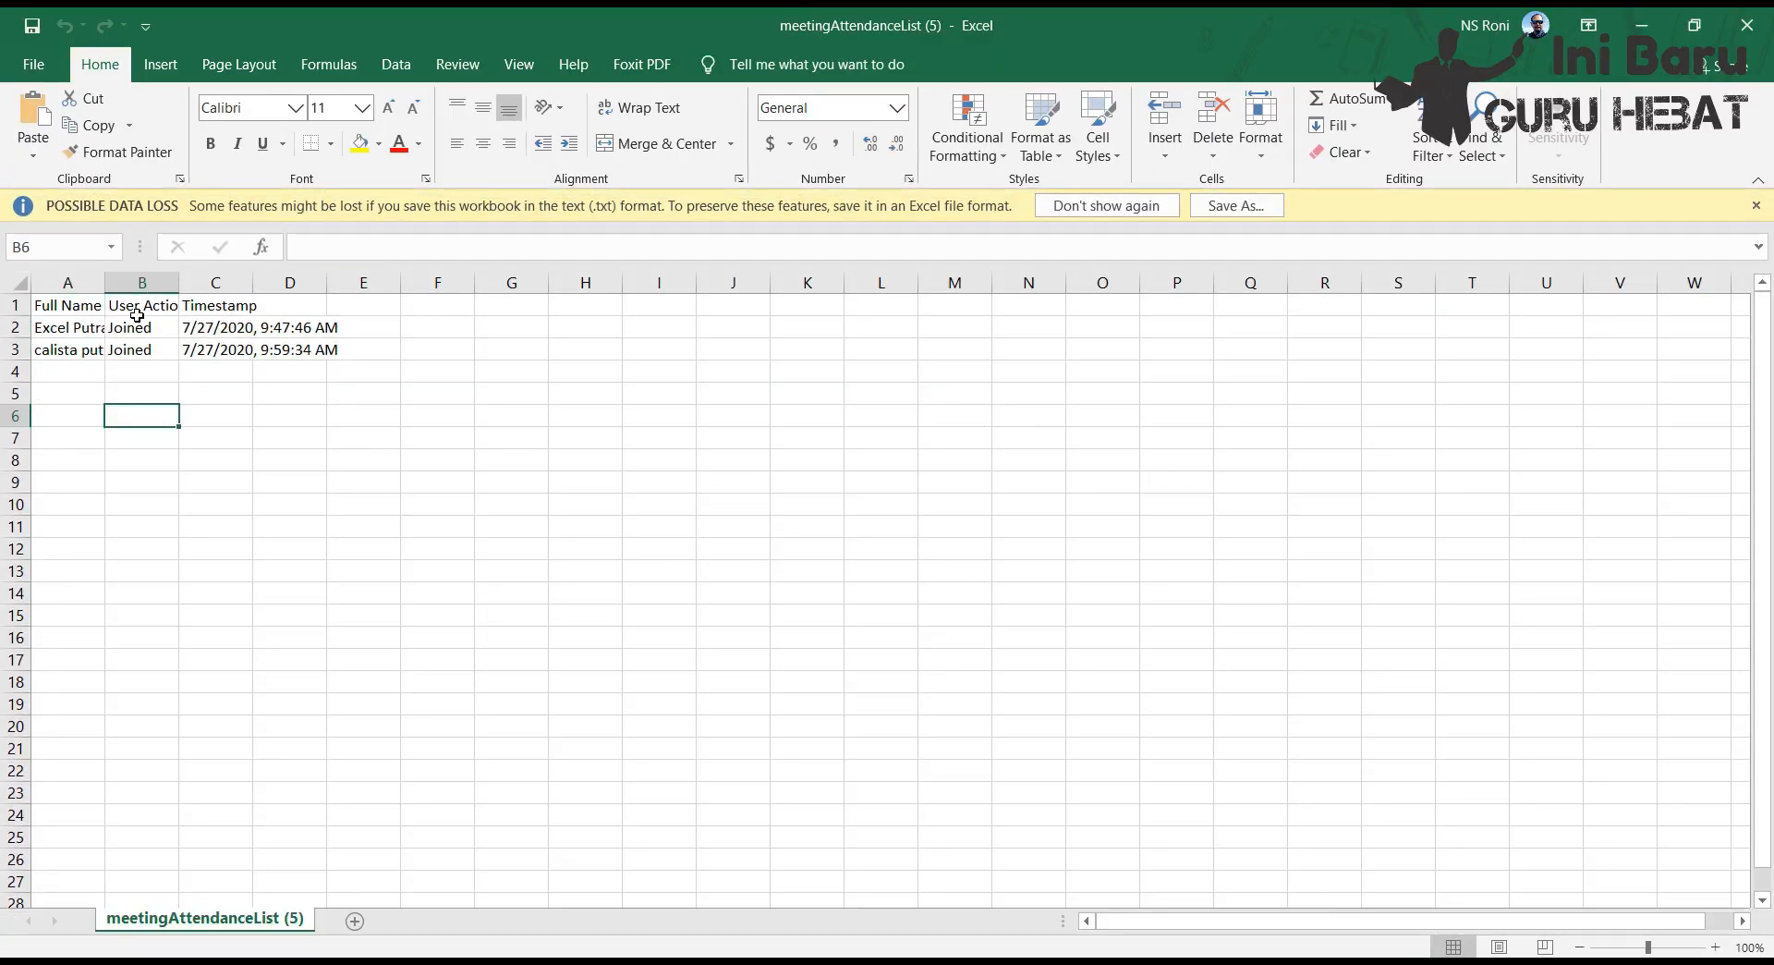
{"action": "left_click_drag", "start_coordinate": [104, 282], "coordinate": [260, 292]}
{"action": "left_click", "coordinate": [140, 332]}
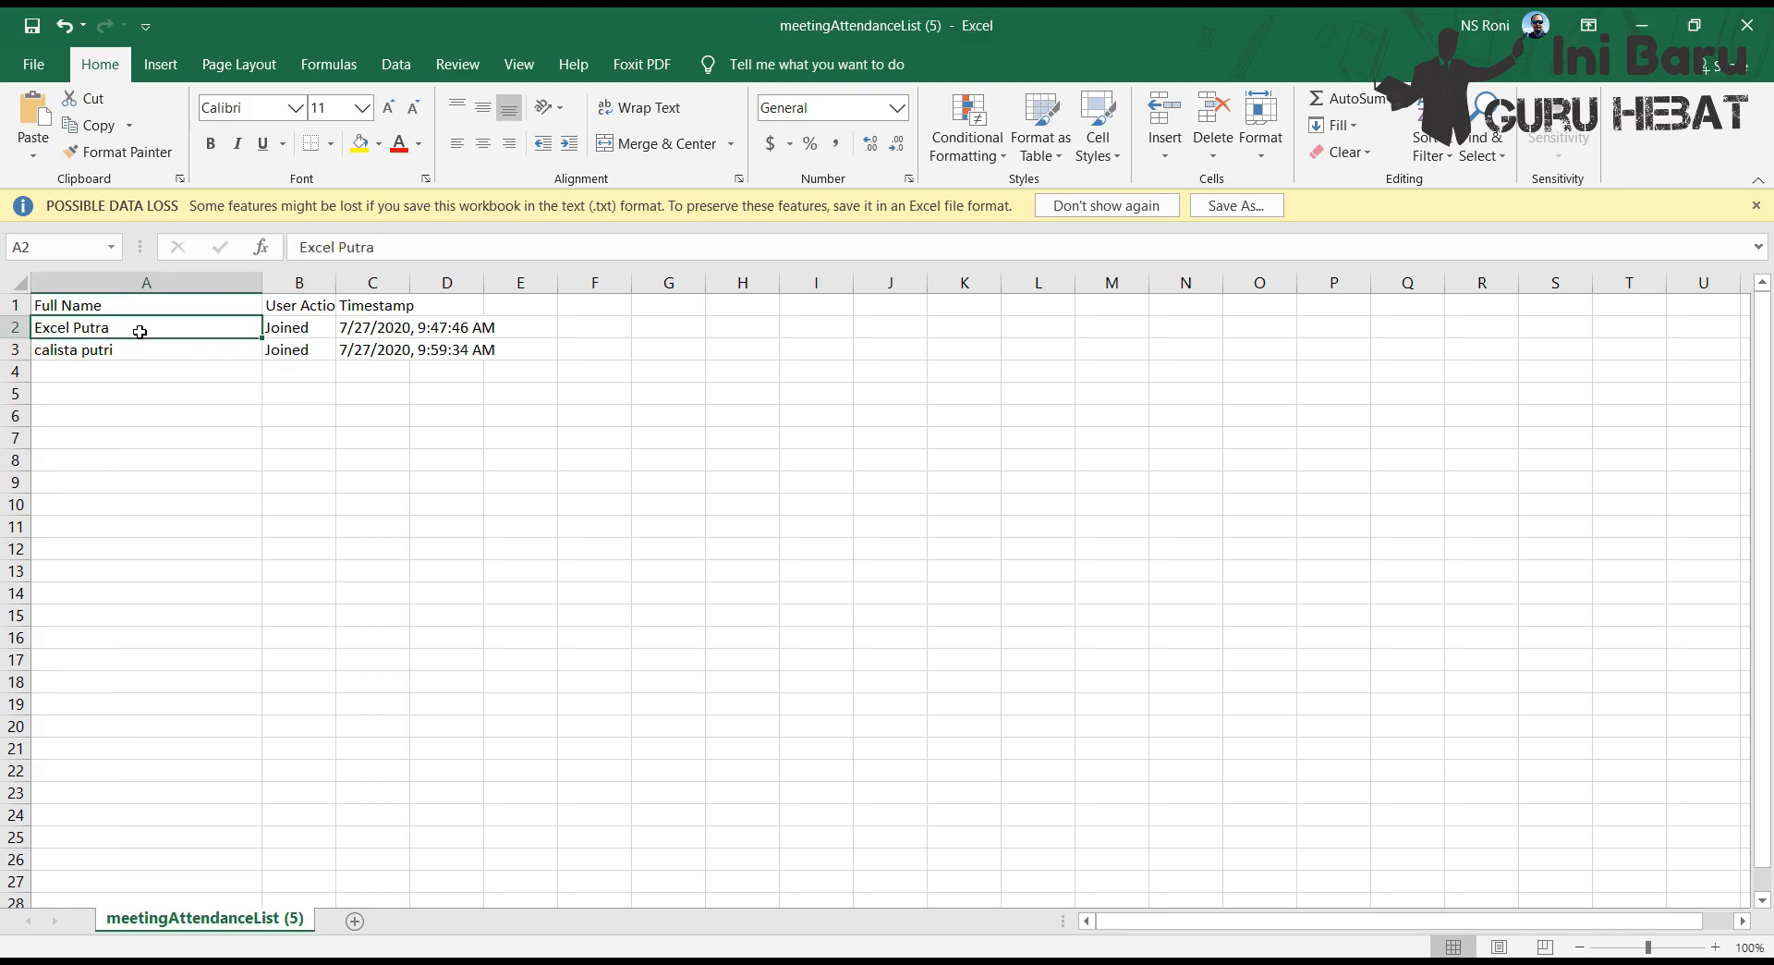
{"action": "left_click", "coordinate": [87, 352]}
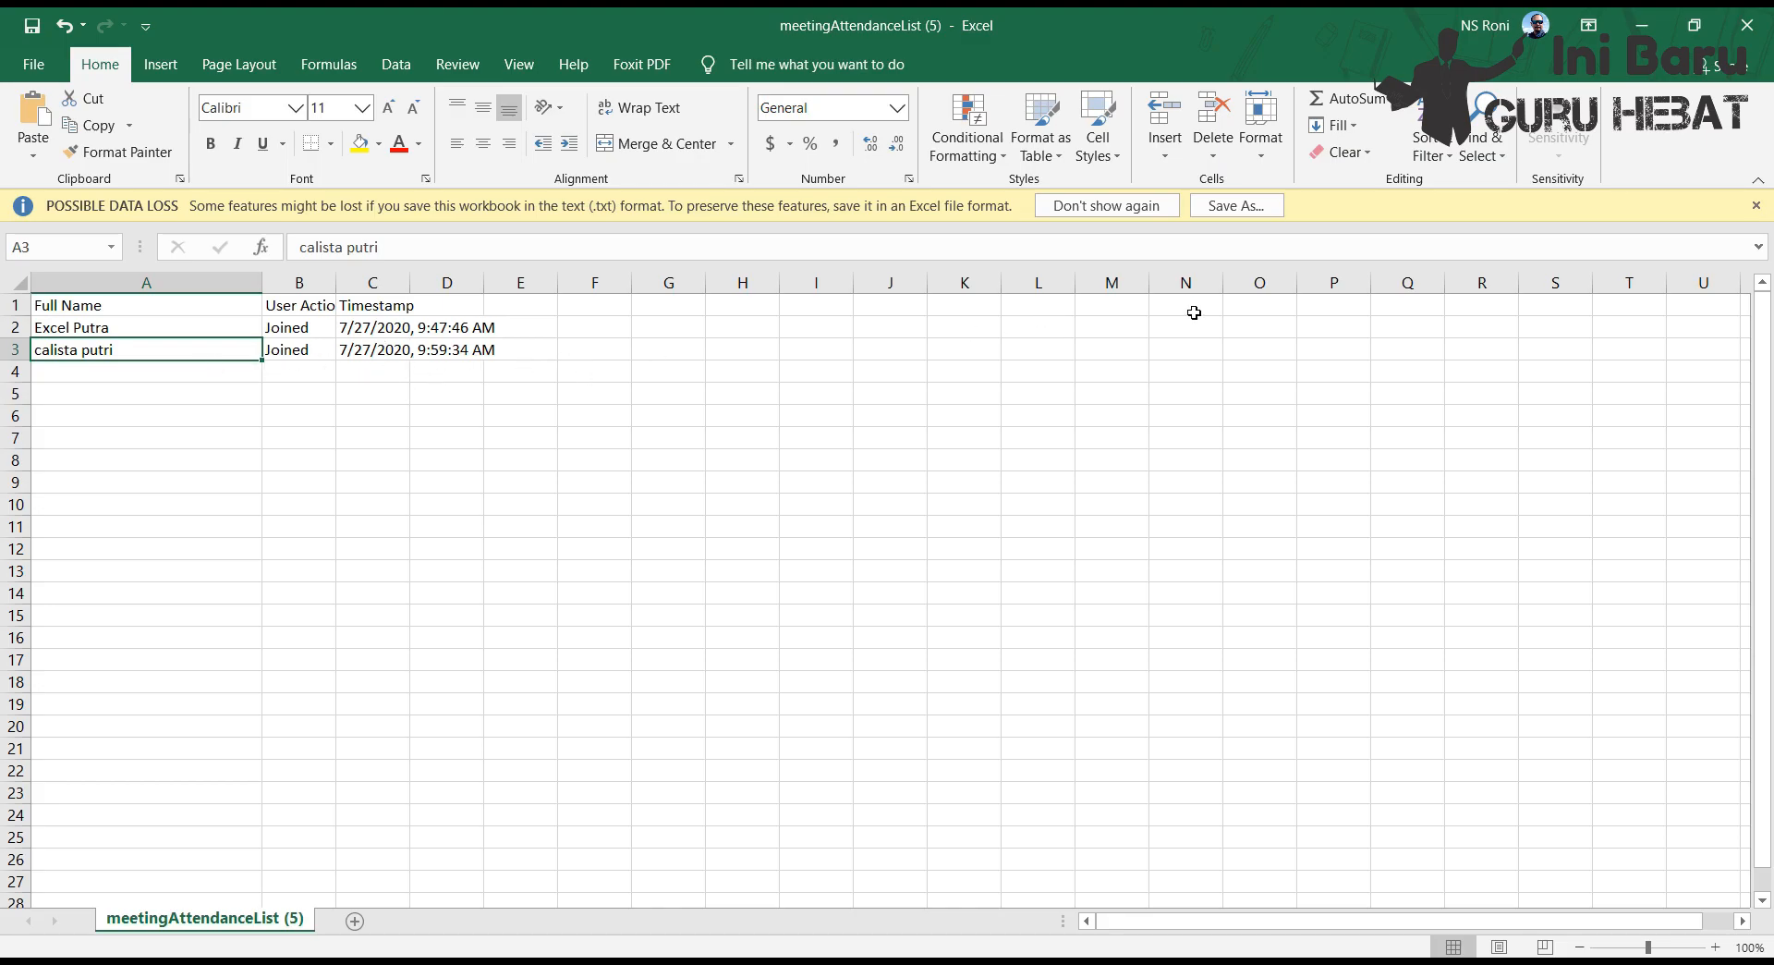
{"action": "left_click", "coordinate": [1757, 205]}
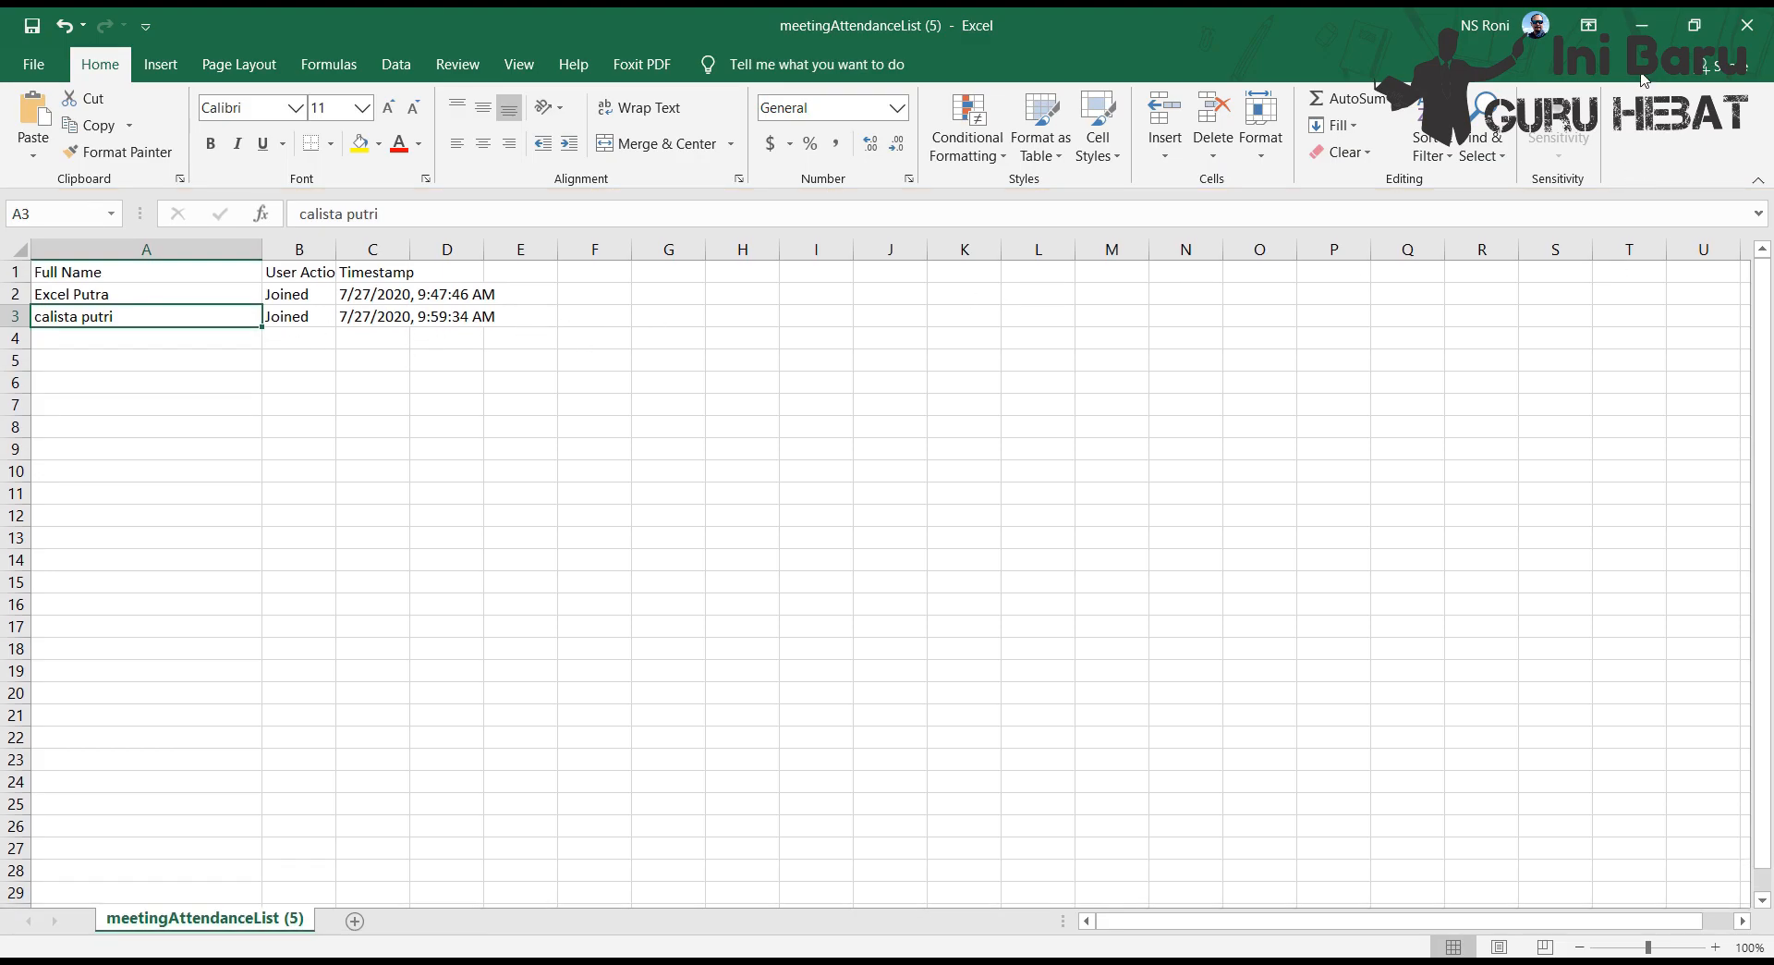
Step: Switch back to the Teams meeting, close the participant list and leave the meeting
{"action": "left_click", "coordinate": [1642, 26]}
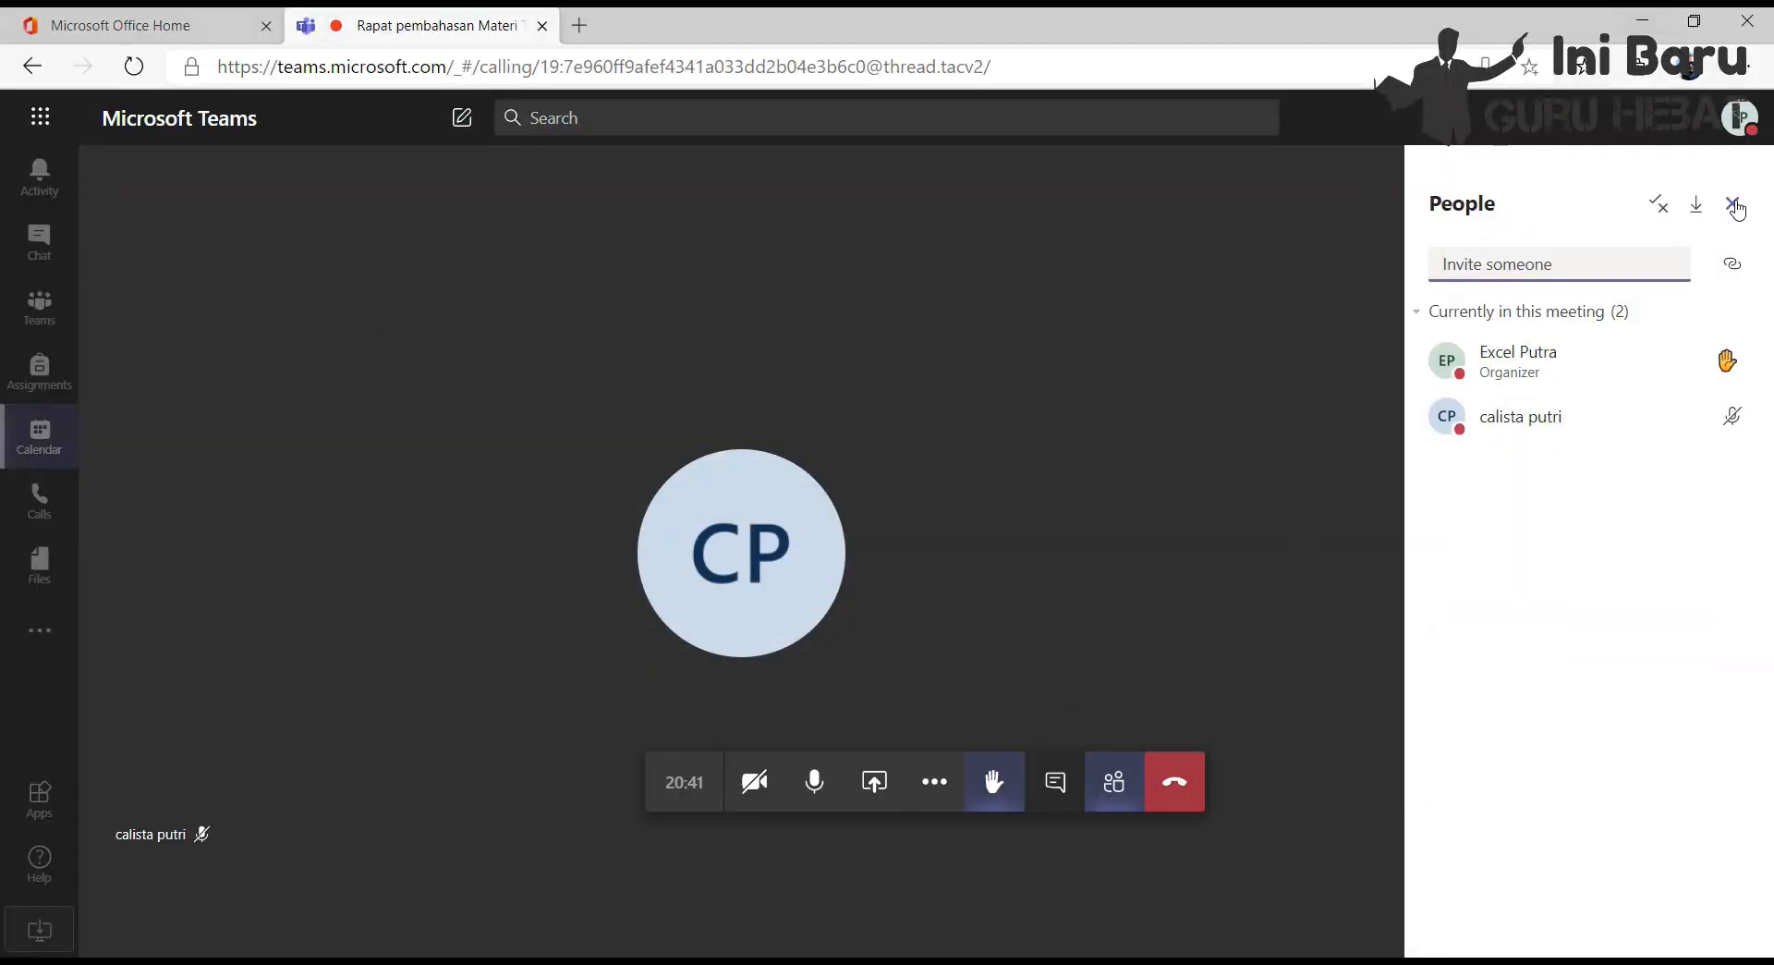
{"action": "left_click", "coordinate": [1733, 203]}
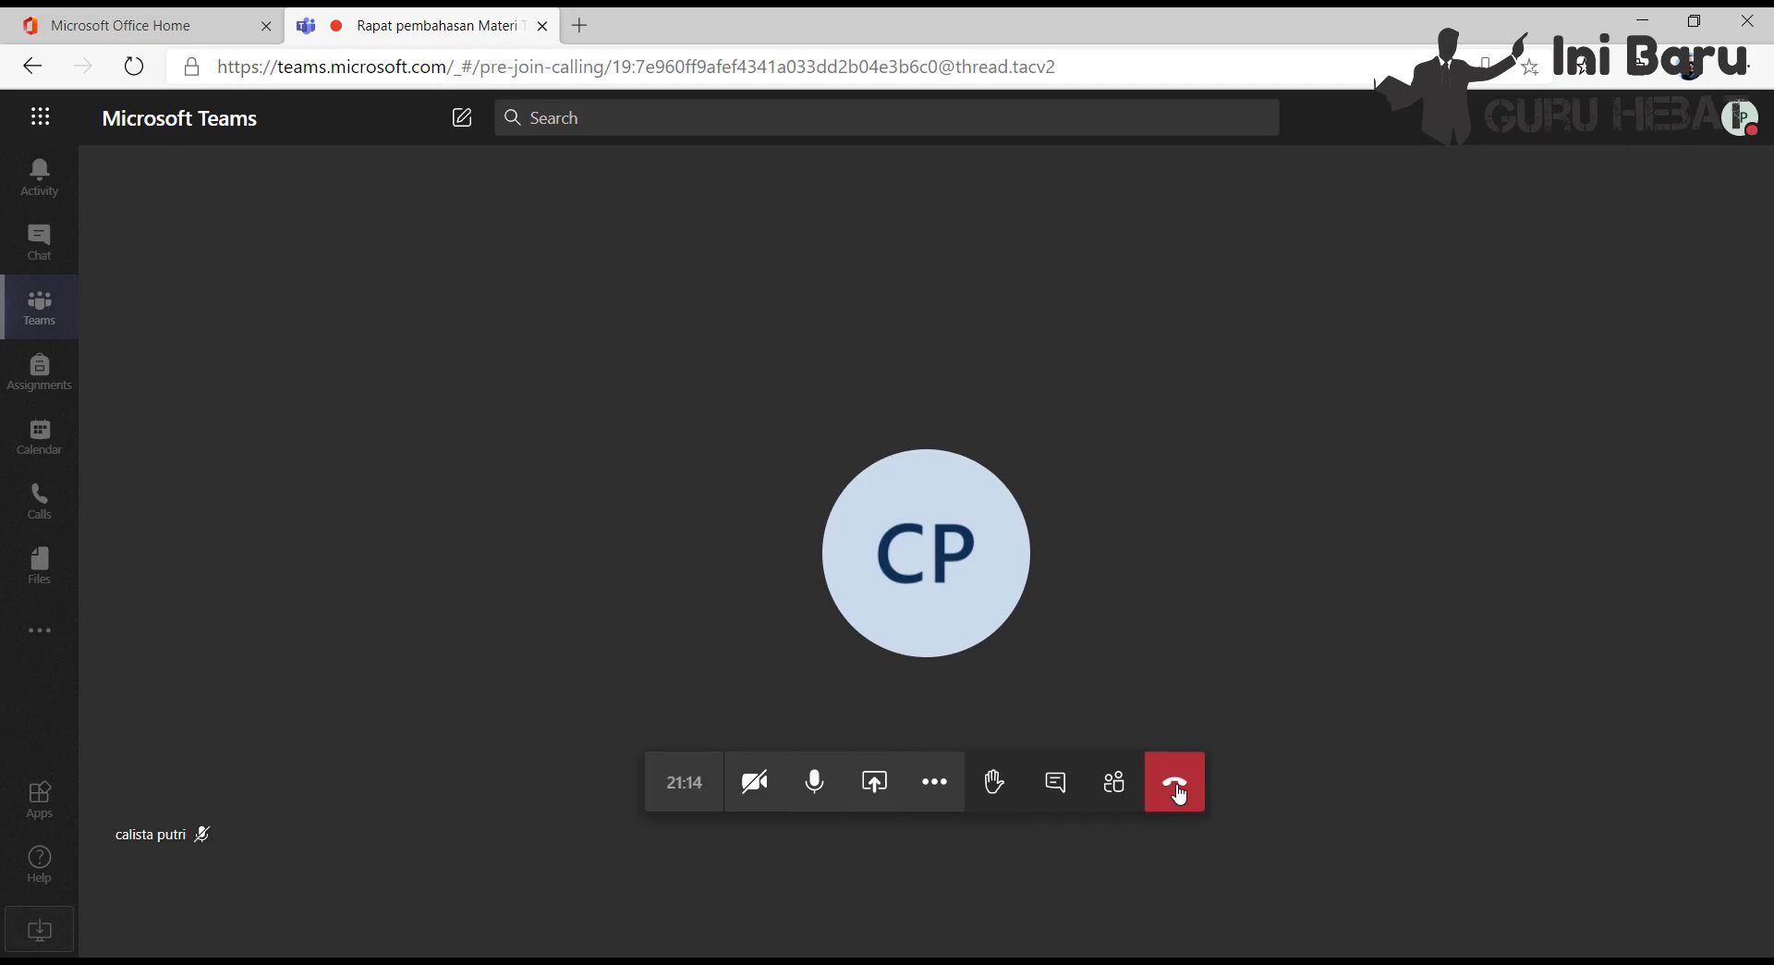
{"action": "left_click", "coordinate": [1179, 798]}
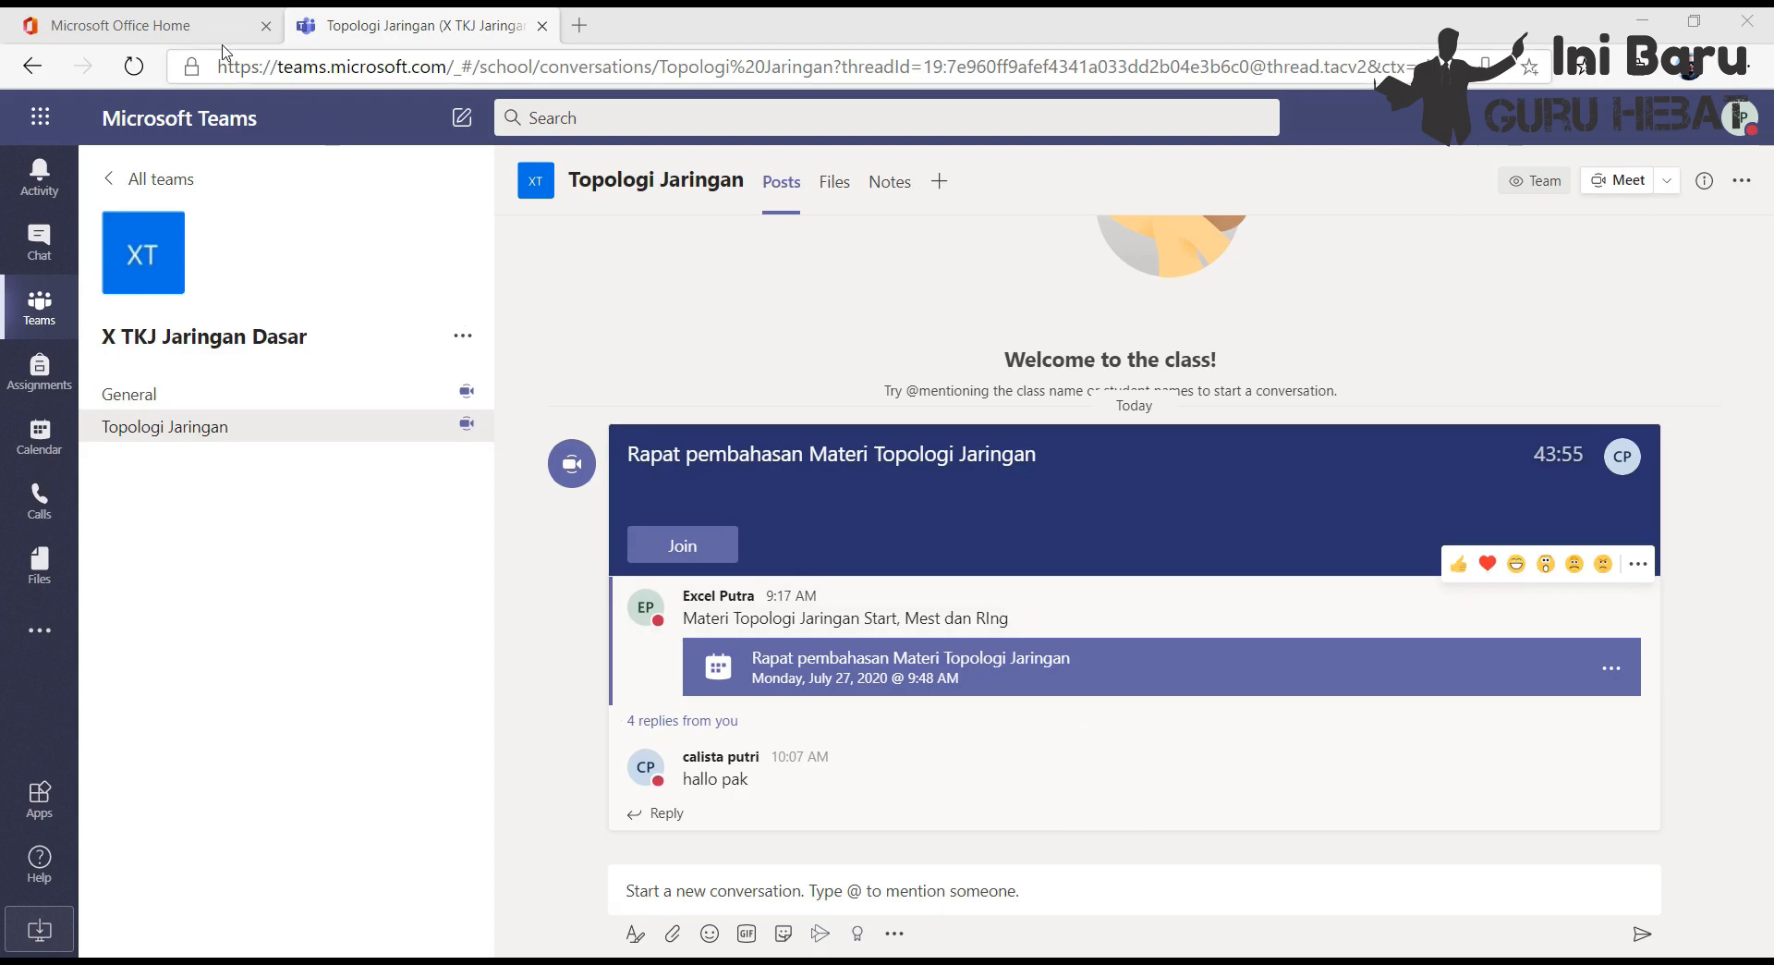
Step: Open the list of own videos in Microsoft Stream from Office Home and download the 01:21 "Meetings Pentings" recording
{"action": "left_click", "coordinate": [185, 26]}
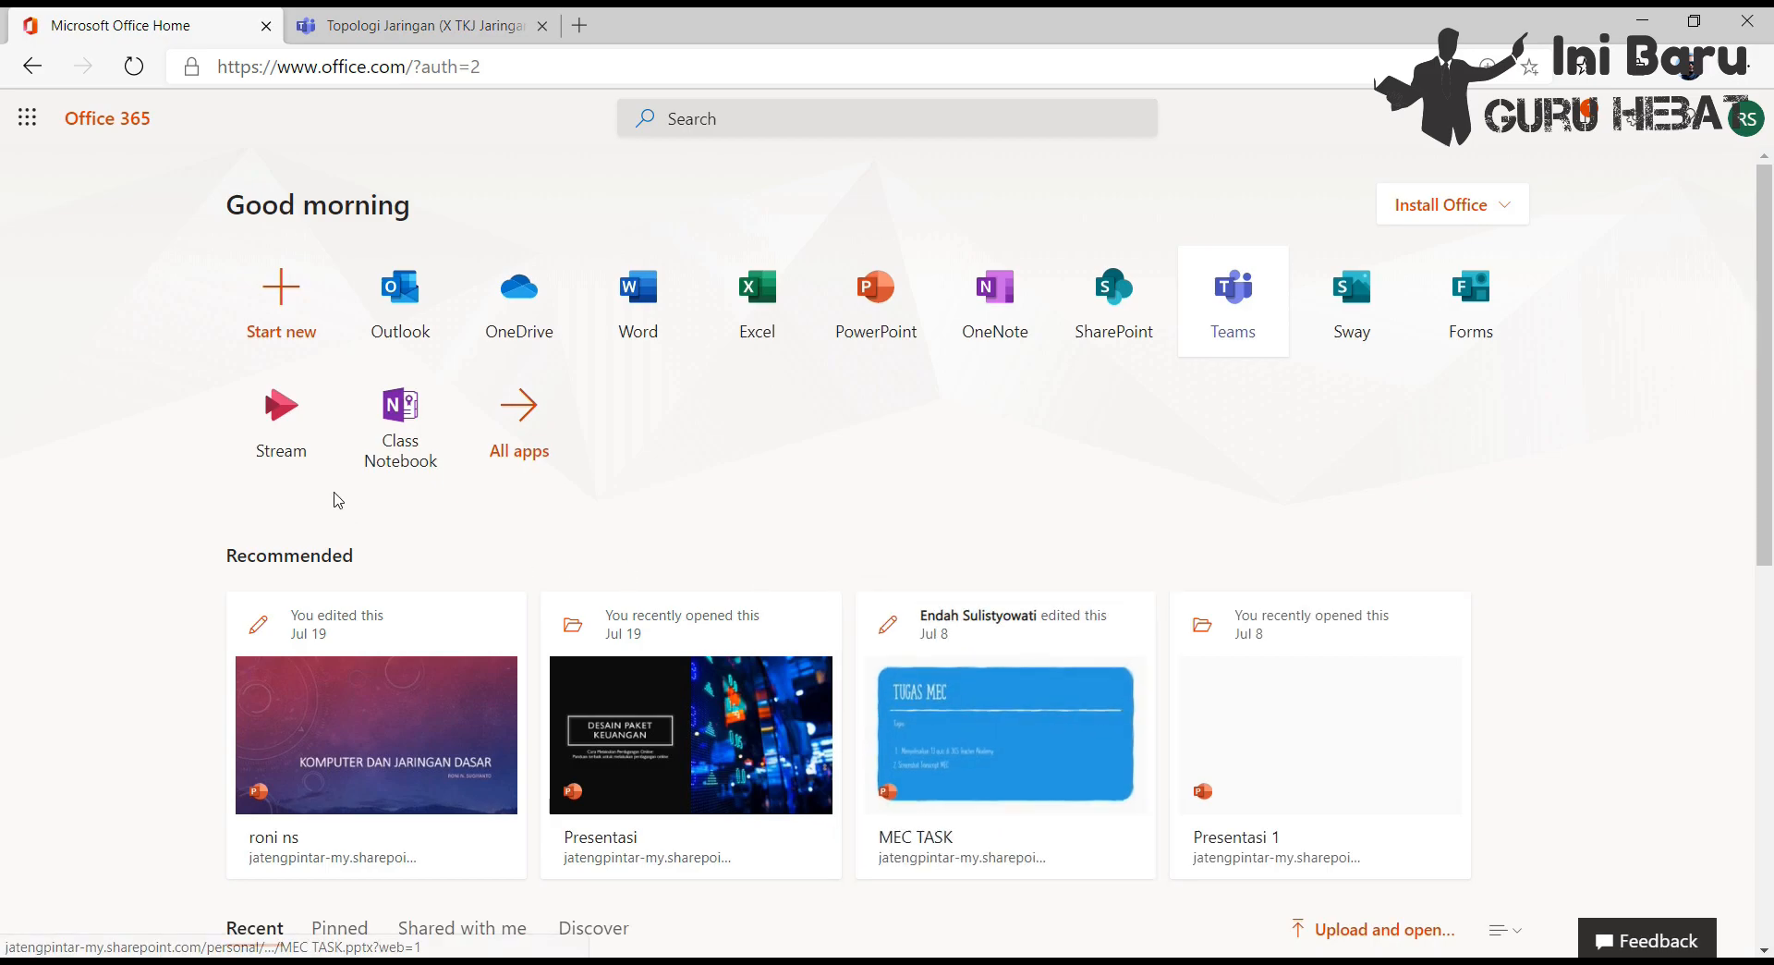
{"action": "left_click", "coordinate": [300, 425]}
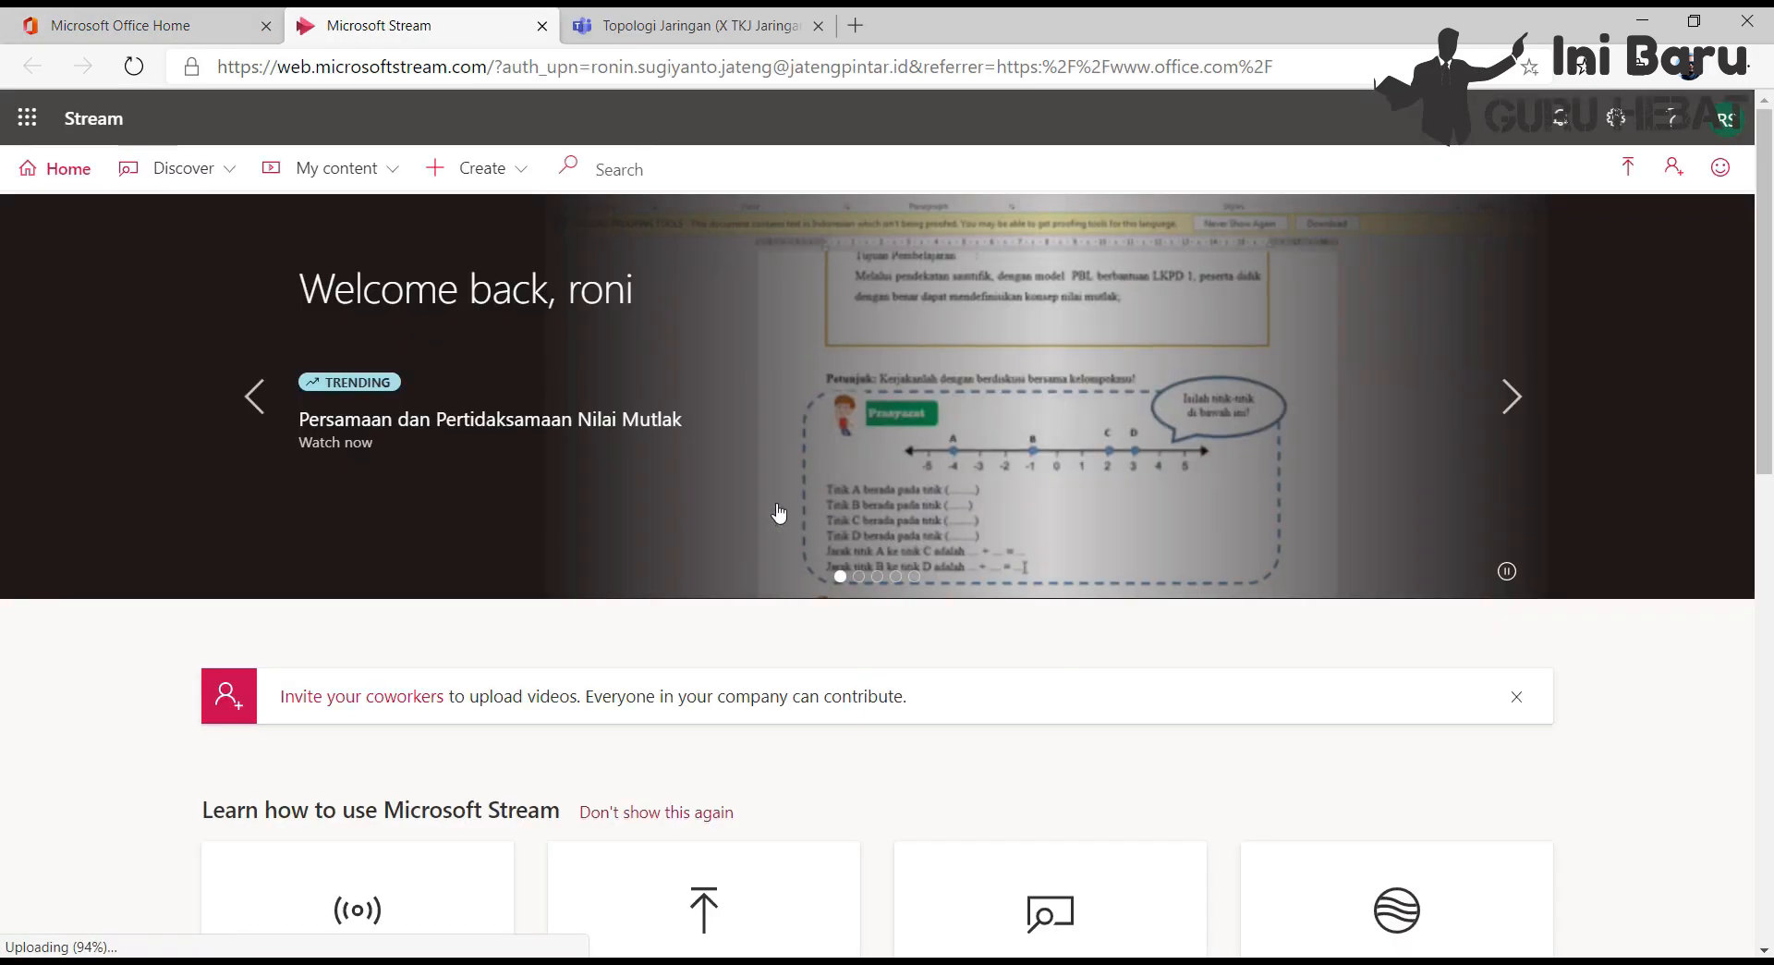
{"action": "left_click", "coordinate": [330, 172]}
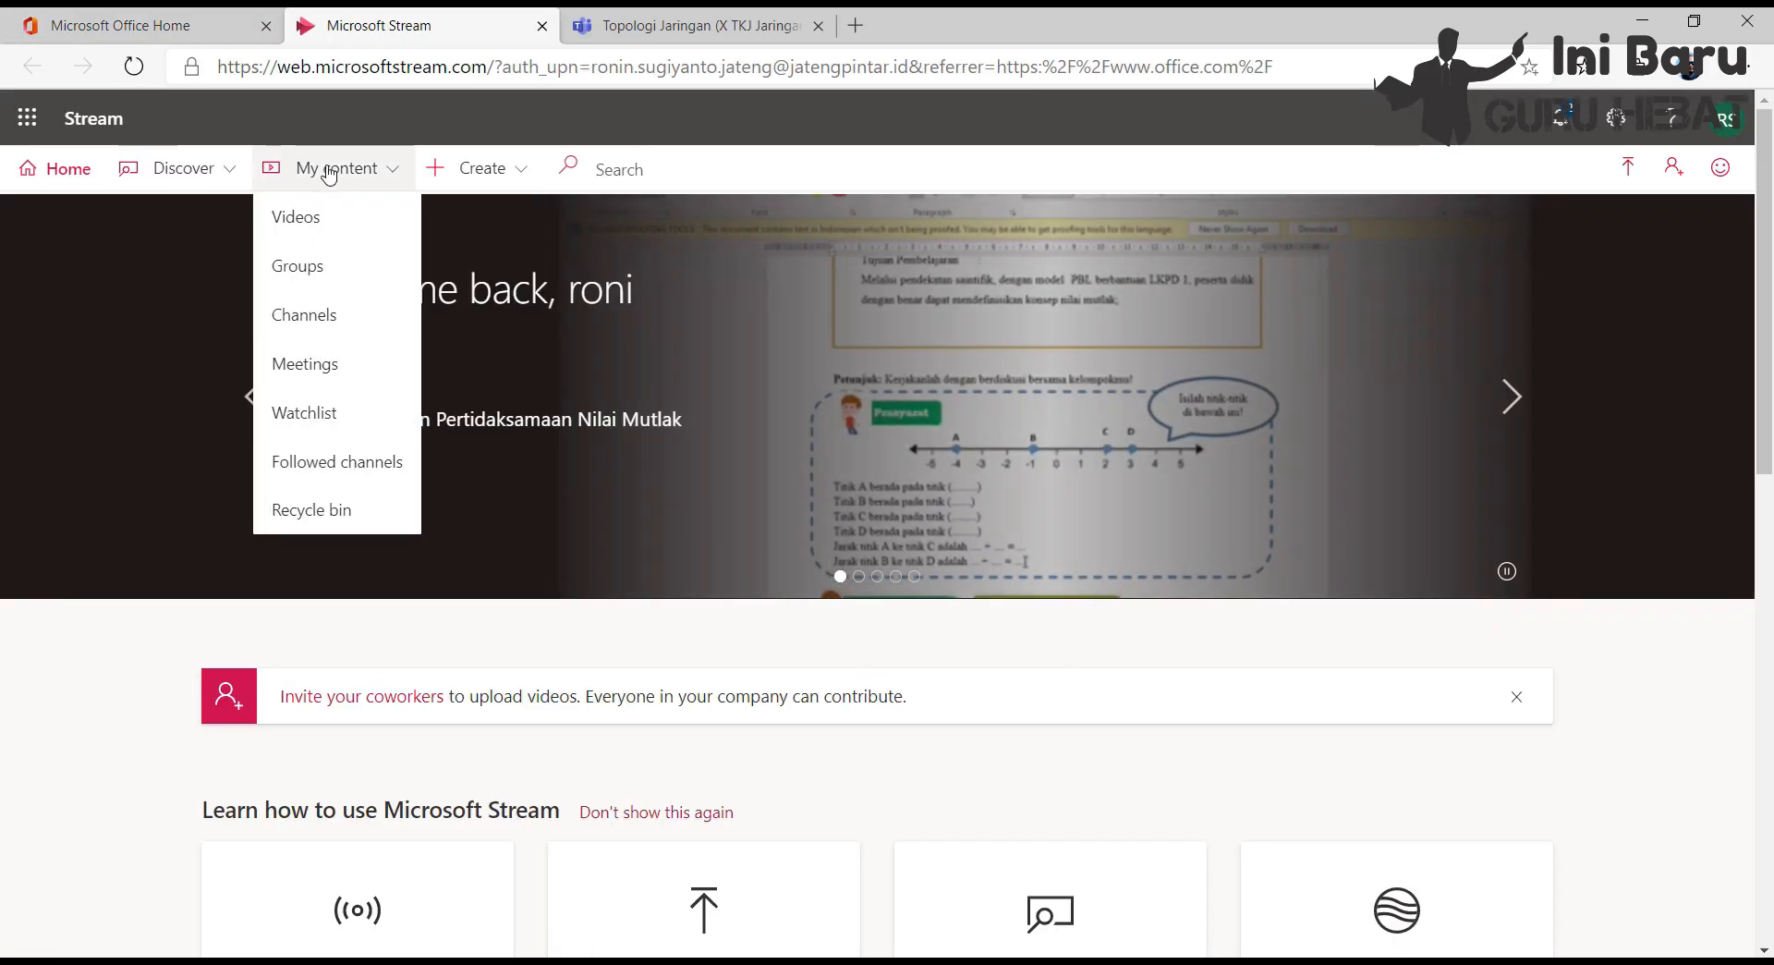
{"action": "left_click", "coordinate": [327, 220]}
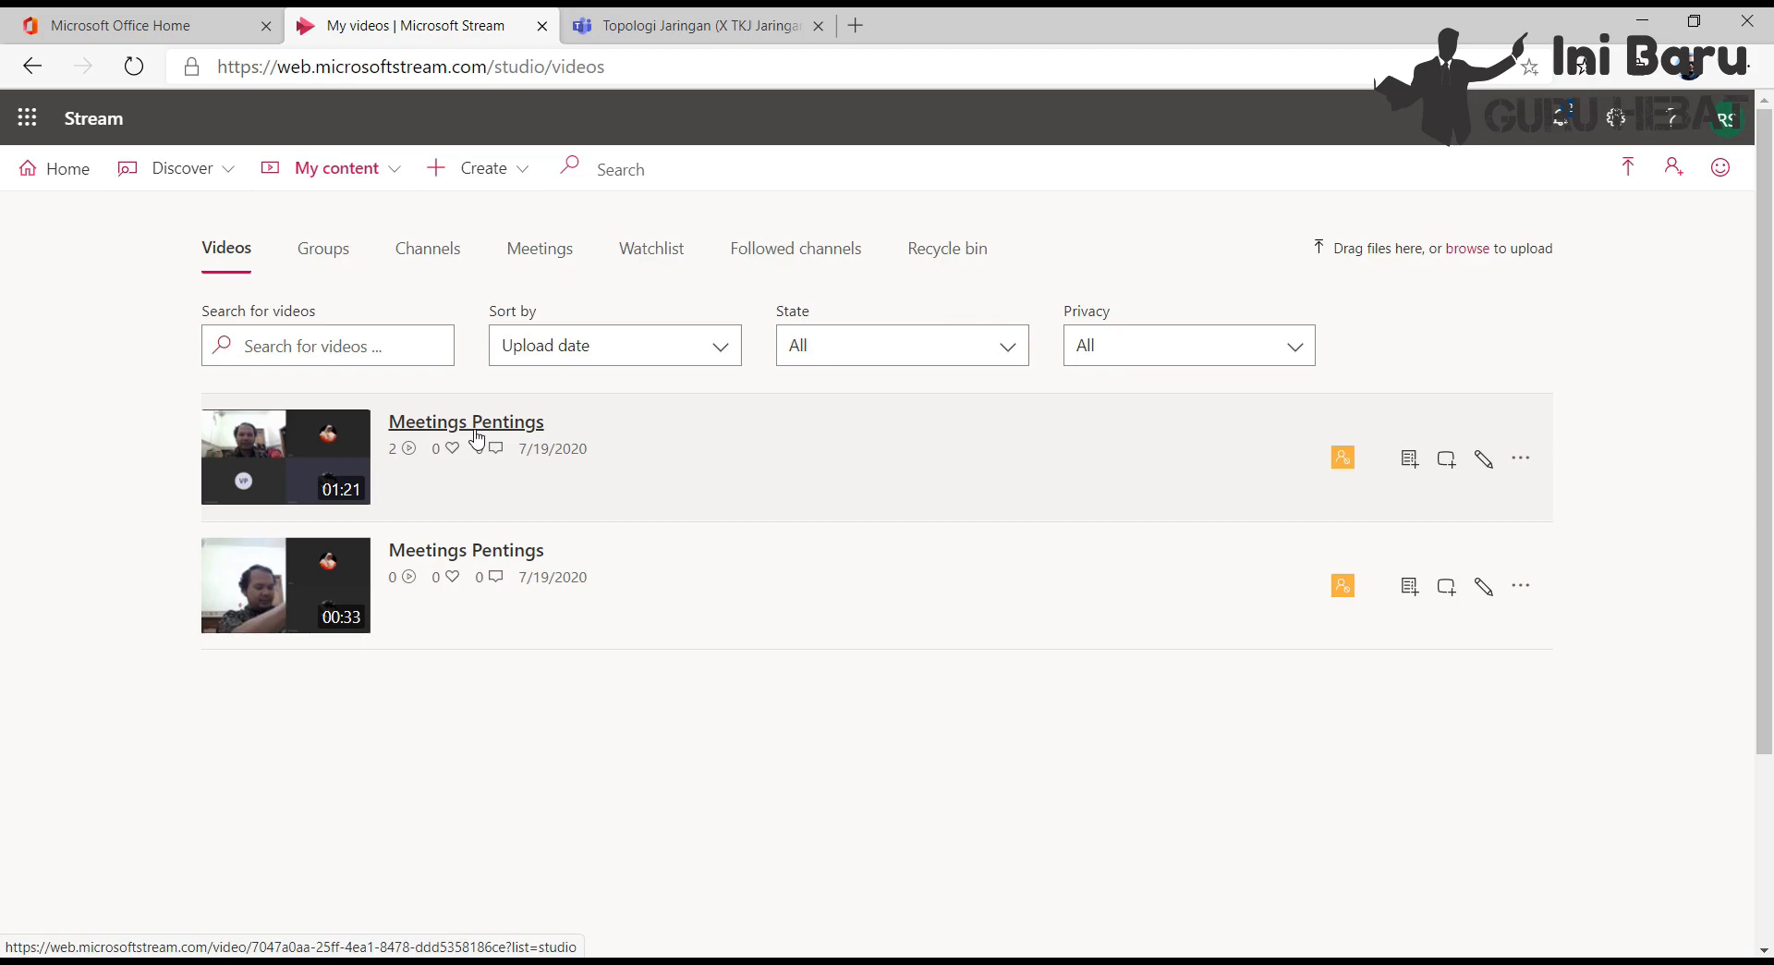
{"action": "left_click", "coordinate": [1520, 457]}
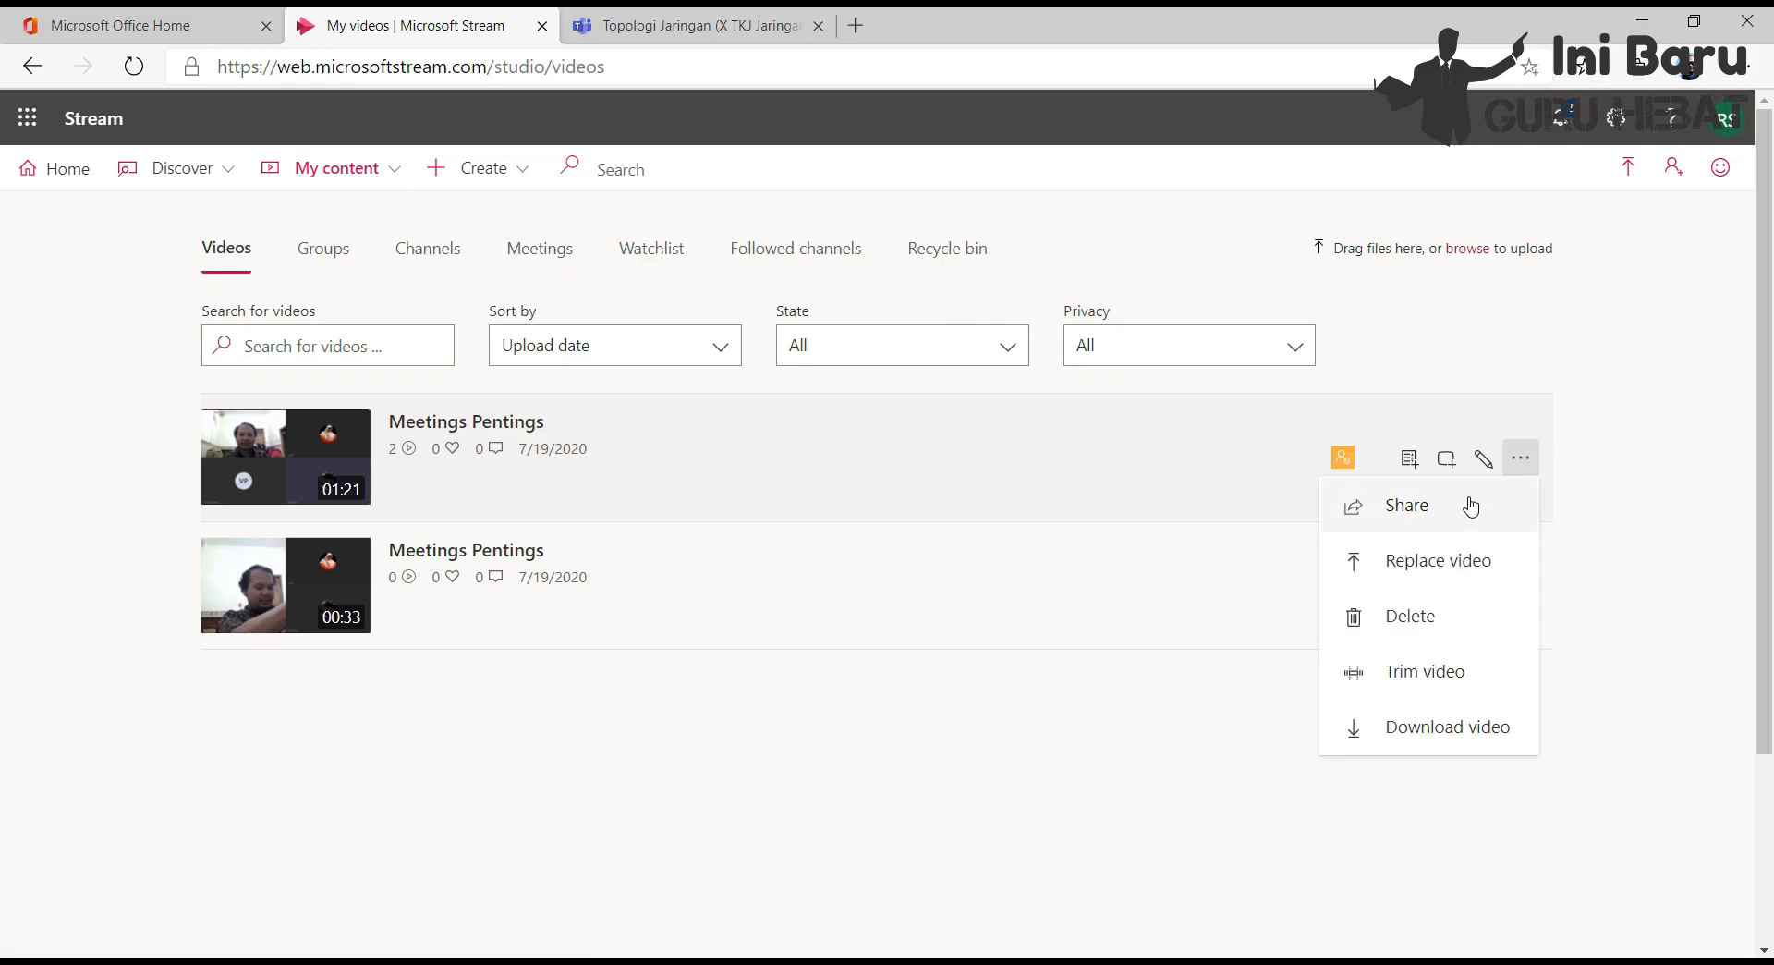
{"action": "left_click", "coordinate": [1489, 747]}
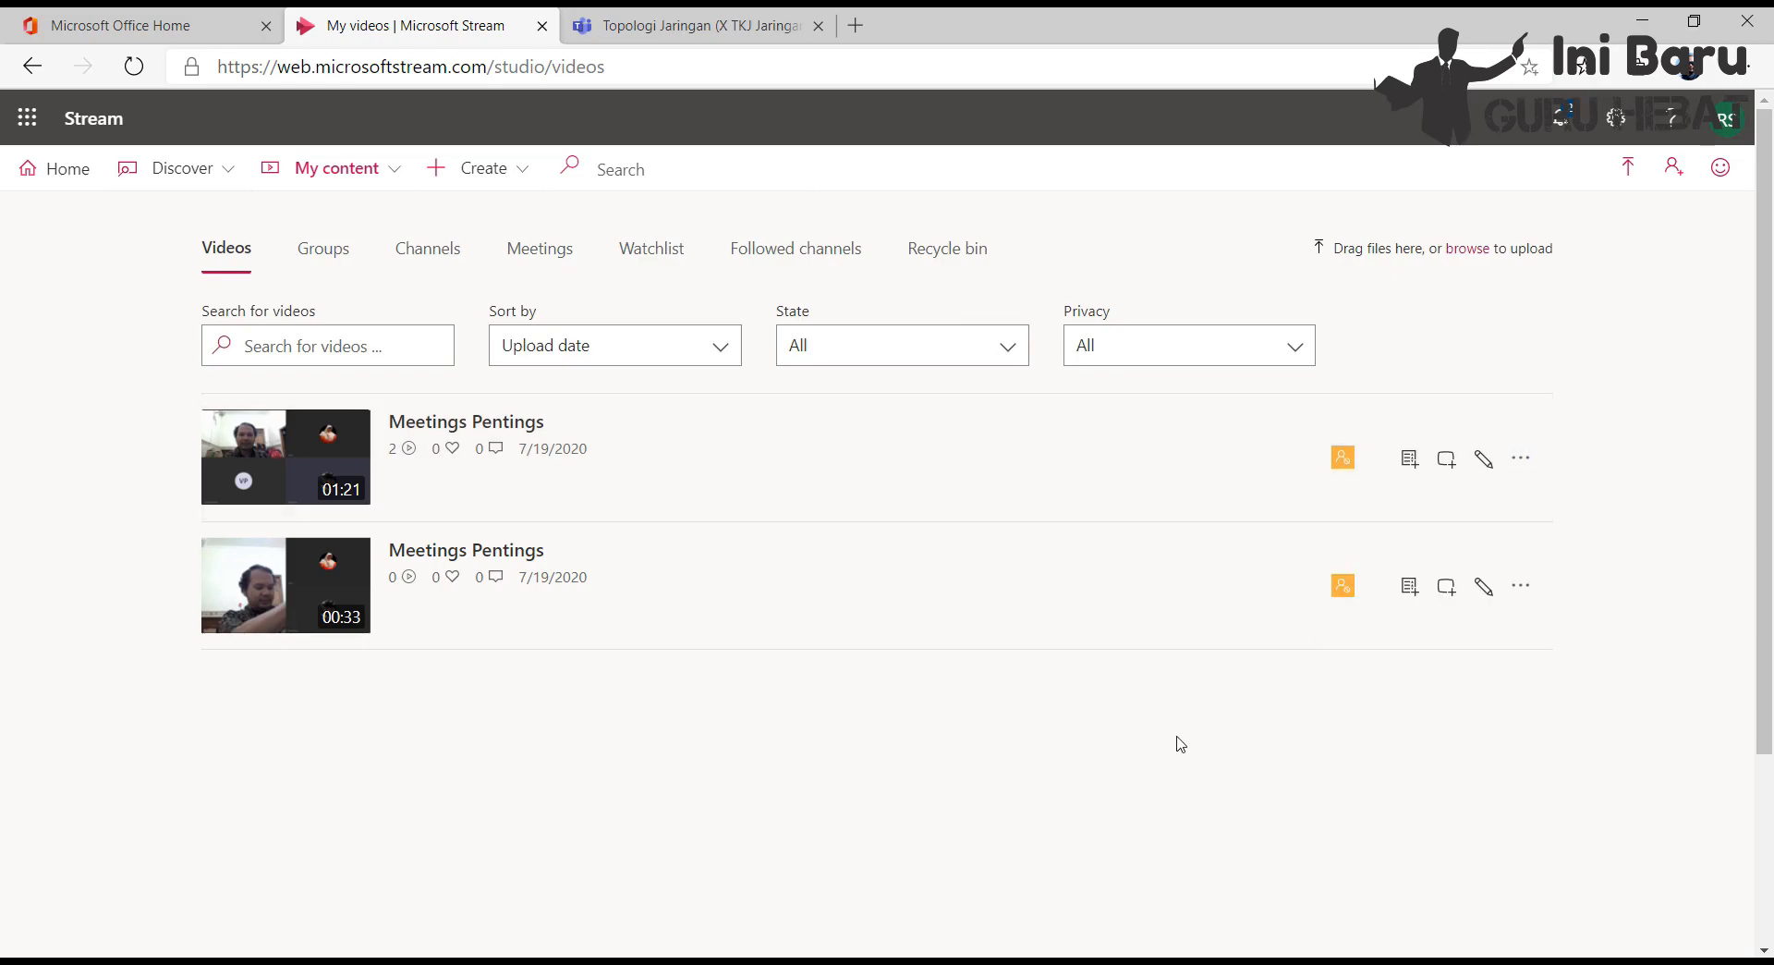